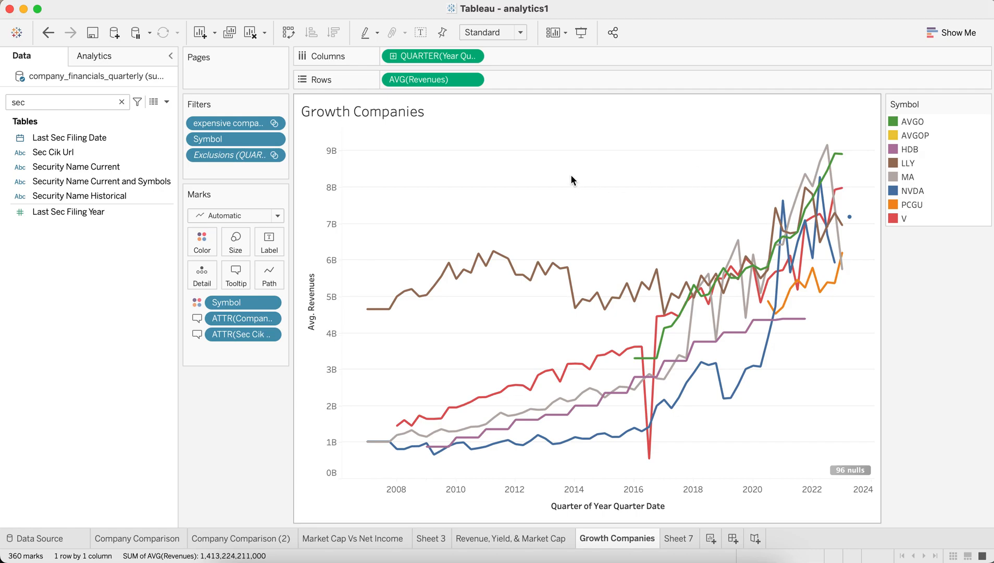
Review the Revenue, Yield, & Market Cap worksheet and the data source's PostgreSQL connection settings, returning to the Growth Companies worksheet.
click(521, 546)
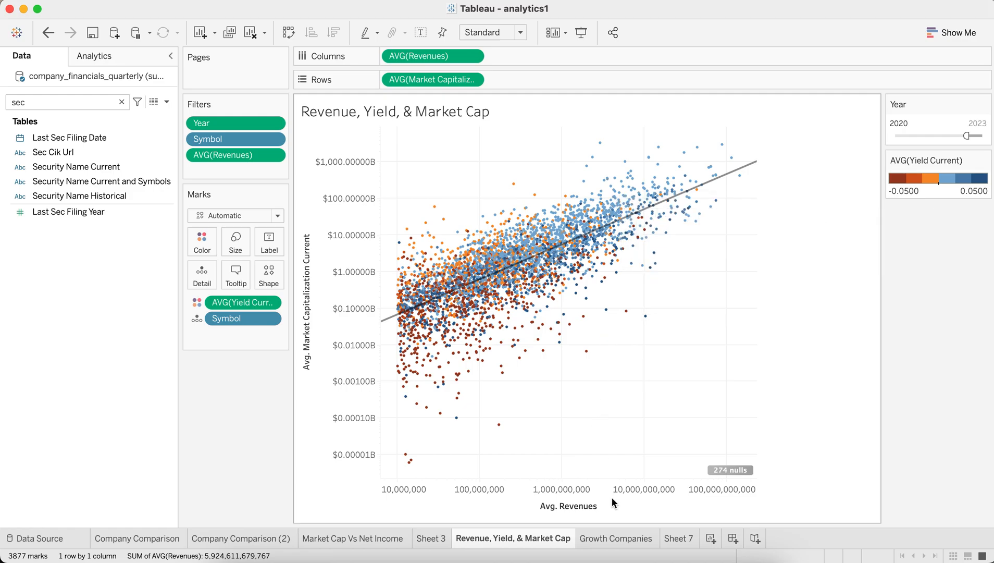
click(627, 541)
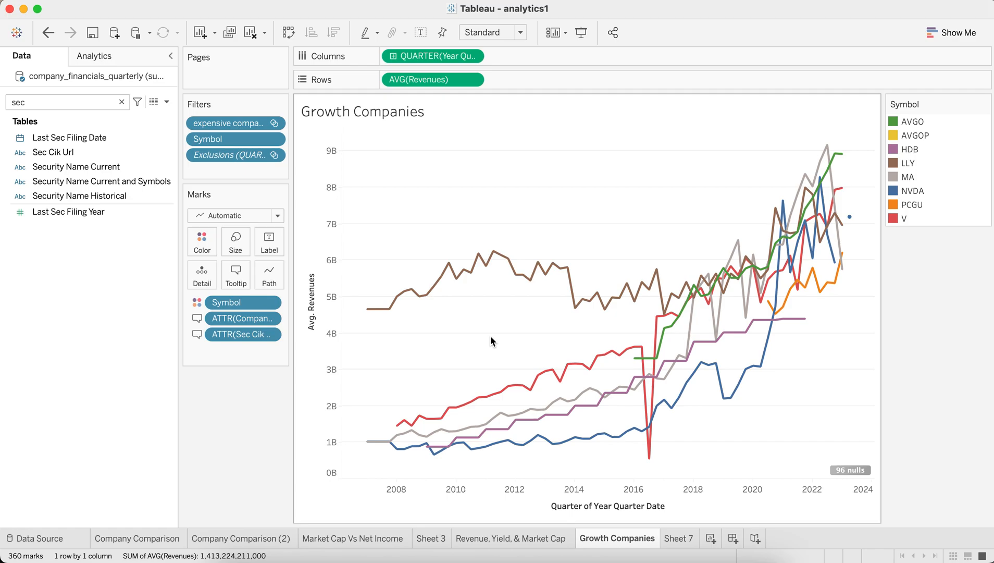
click(55, 543)
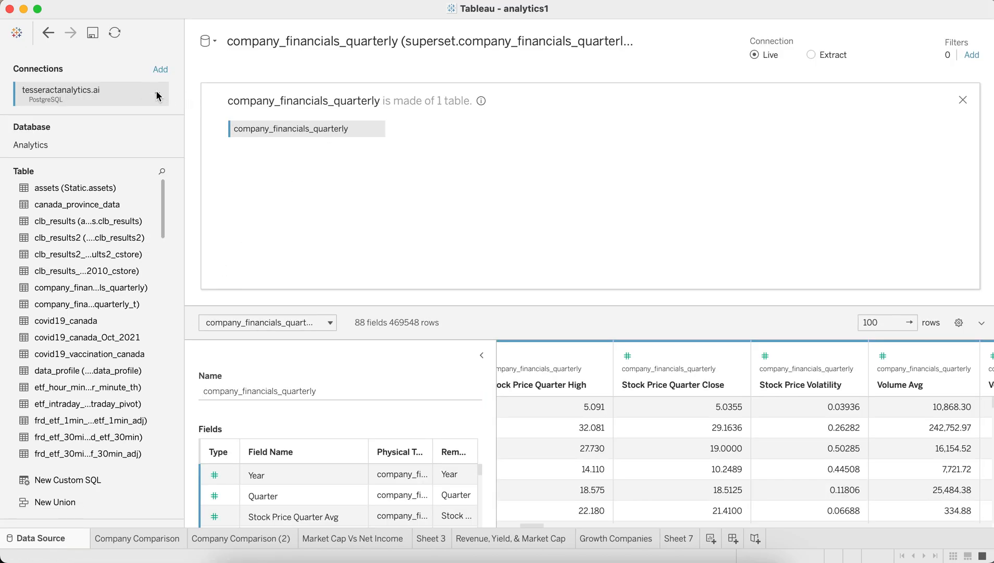
click(158, 92)
click(188, 102)
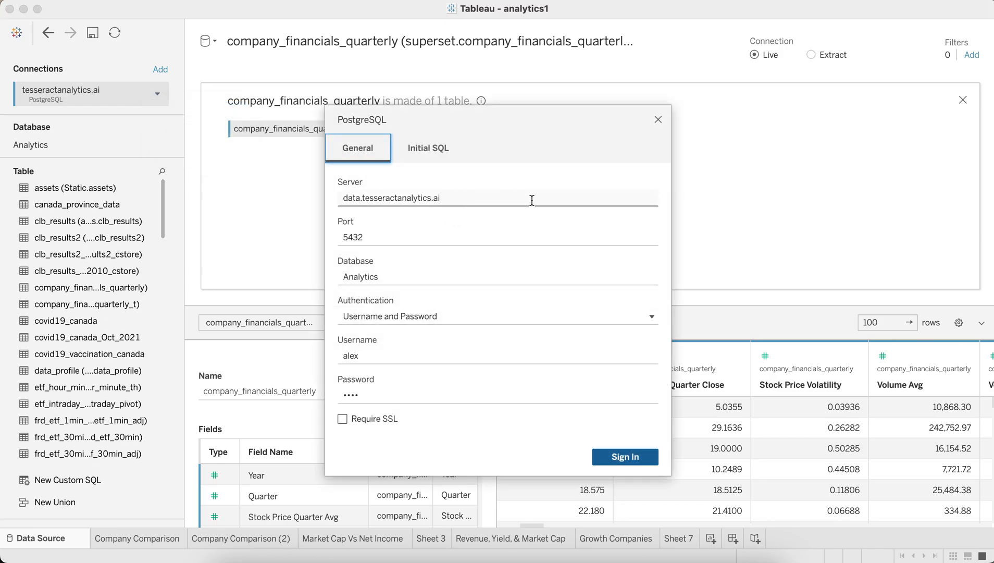
click(659, 121)
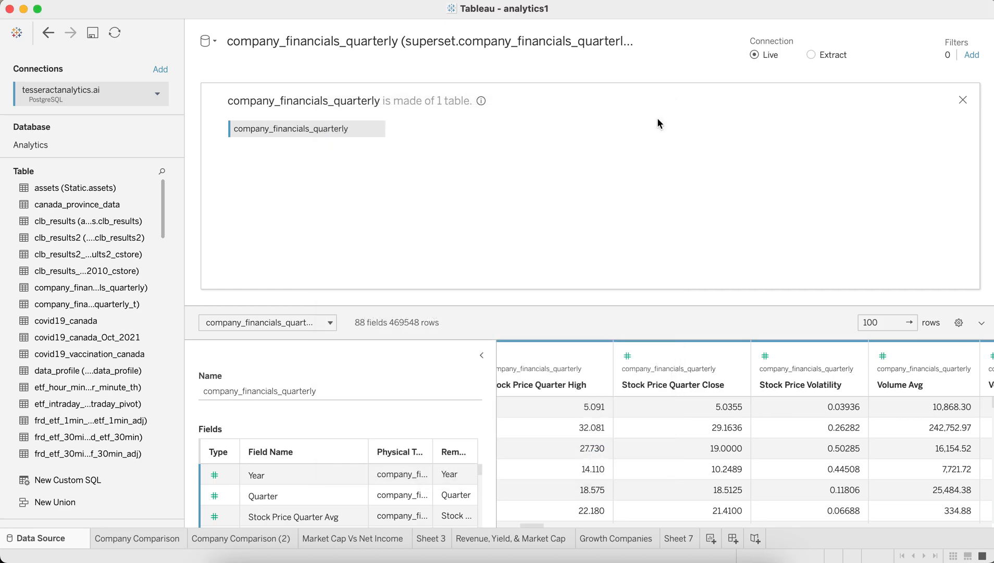
click(644, 542)
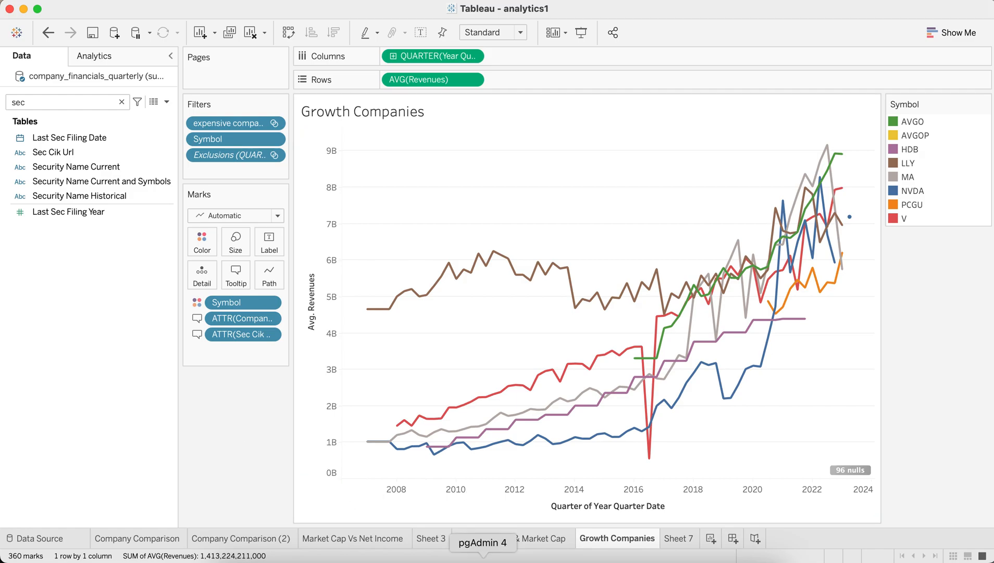
Switch to pgAdmin 4 and examine the columns of the company_financials_quarterly_t table in the superset schema.
click(484, 561)
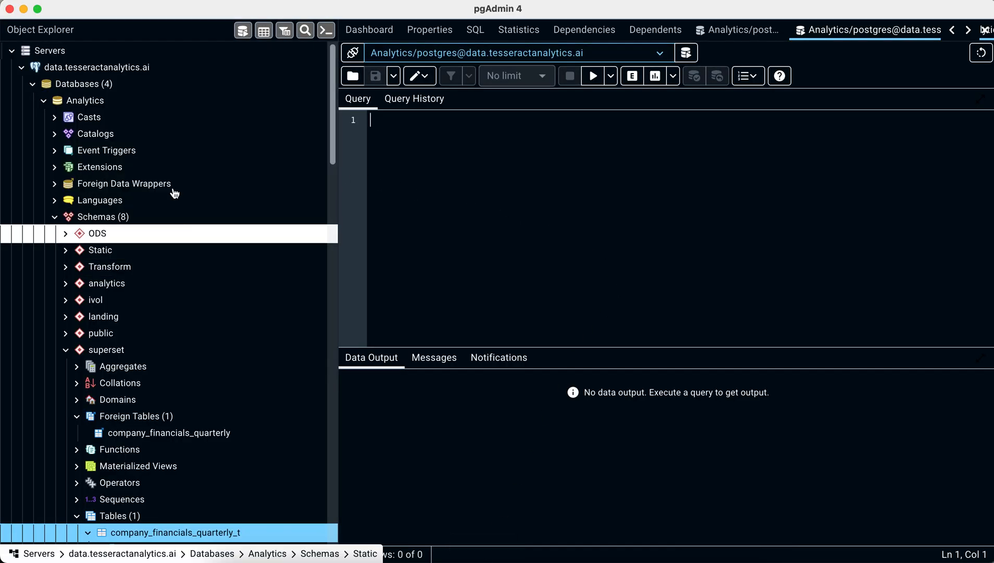
click(106, 70)
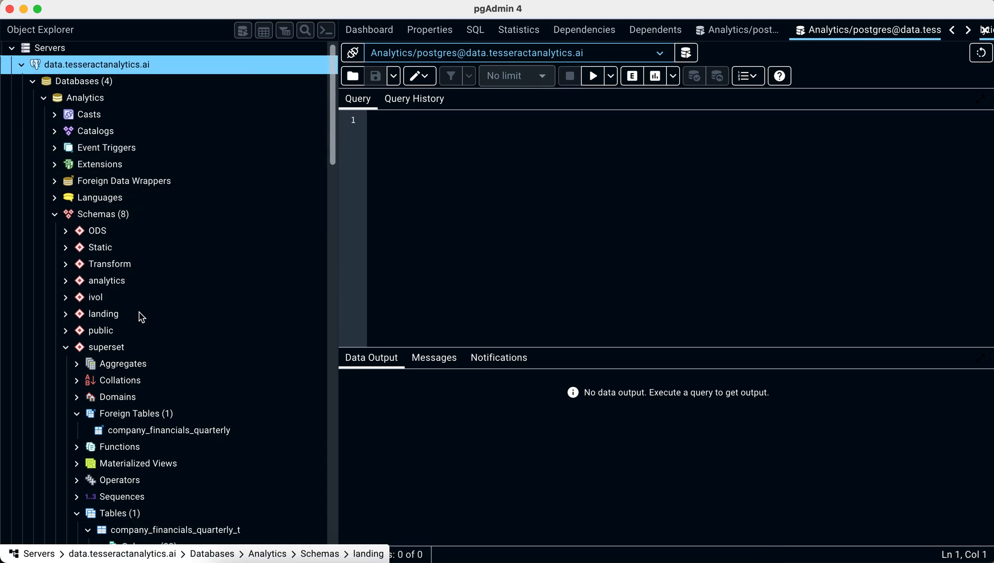
scroll(141, 316, down, 5)
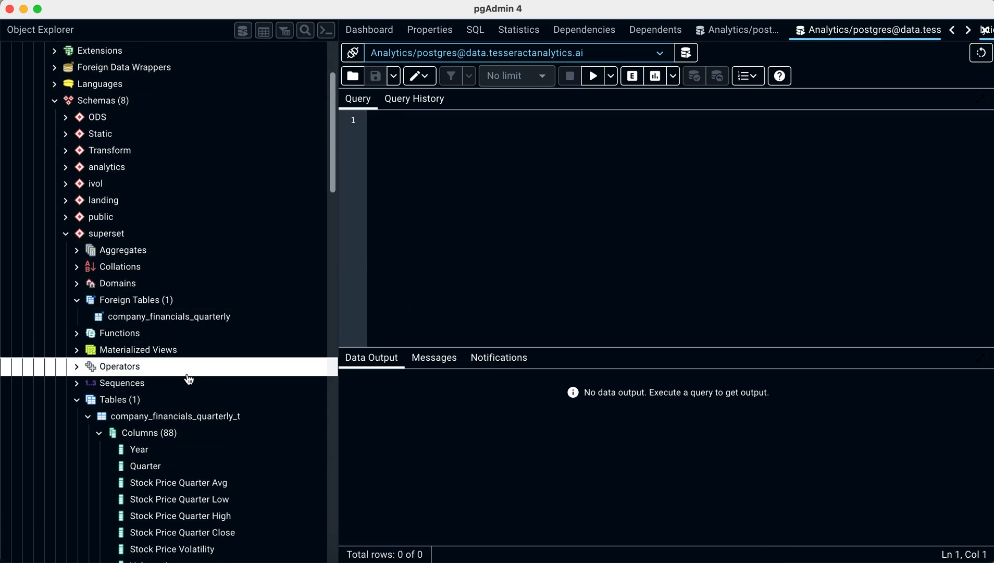
click(169, 416)
scroll(201, 366, down, 8)
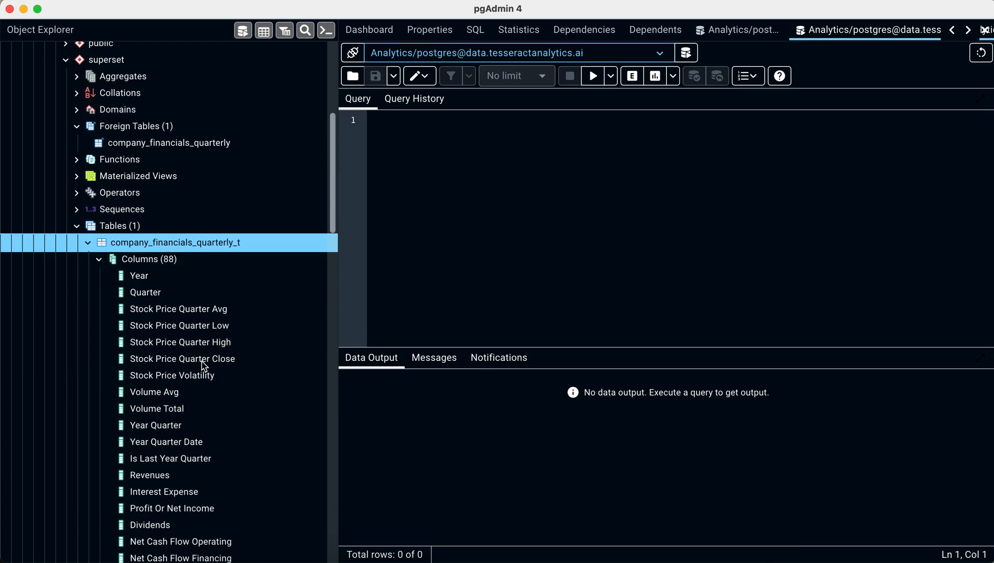
scroll(202, 366, down, 3)
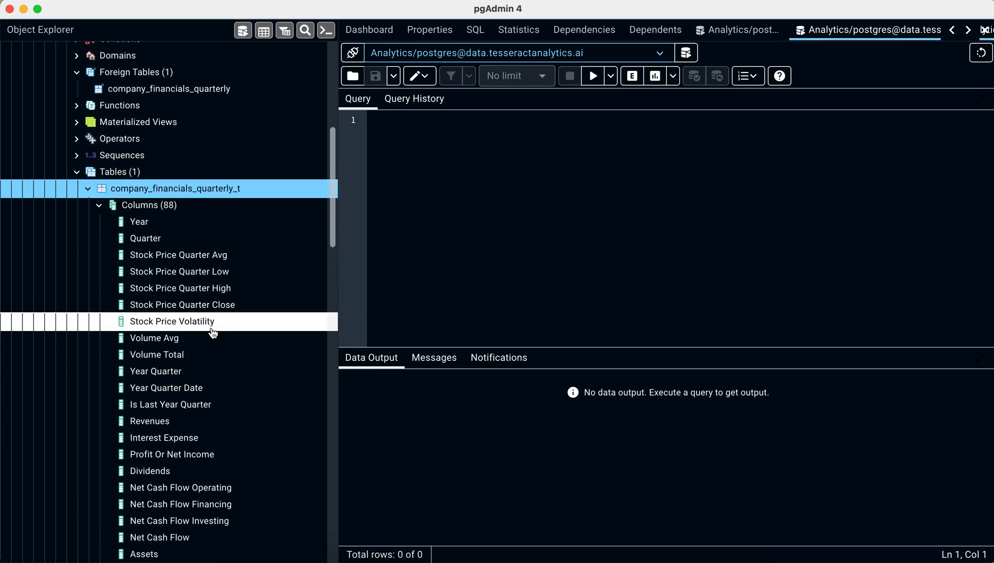
scroll(212, 333, down, 20)
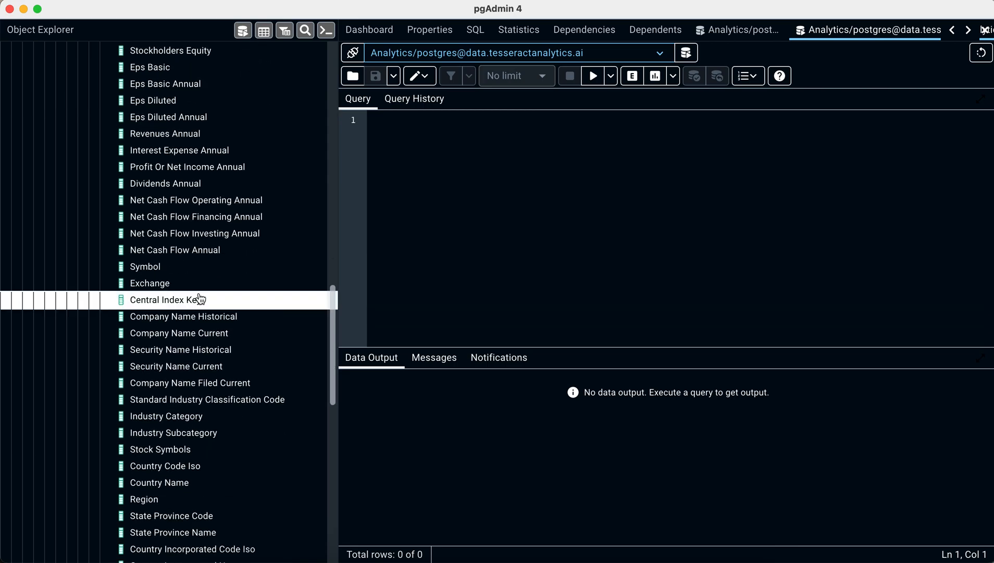
scroll(320, 210, up, 3)
scroll(191, 206, up, 20)
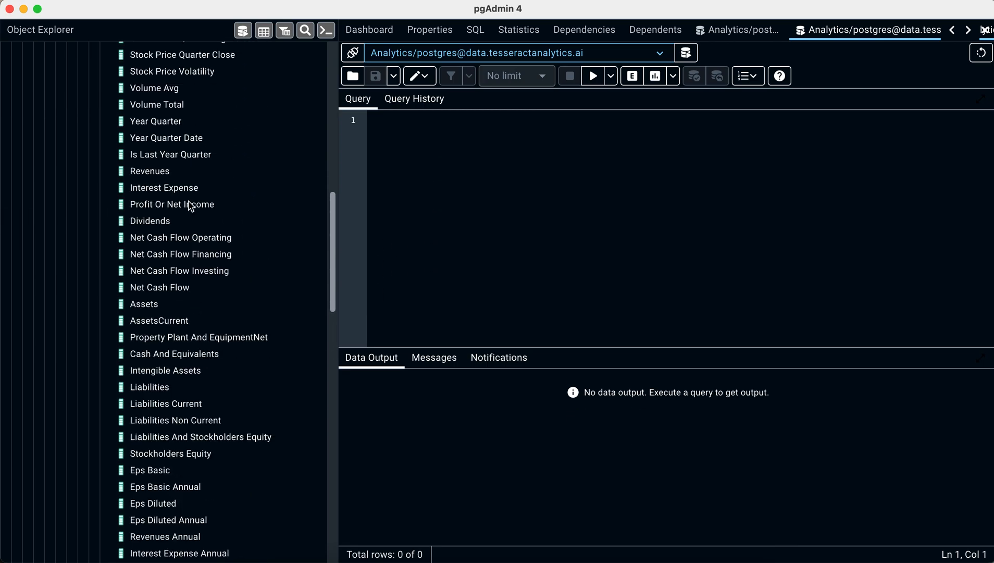
Write a query that selects "Symbol" from superset.company_financials_quarterly_t, leaving a blank line before the from clause.
drag(208, 185, 531, 187)
click(369, 120)
key(Return)
key(Return)
text(from superset.company_financials_quarterly_t)
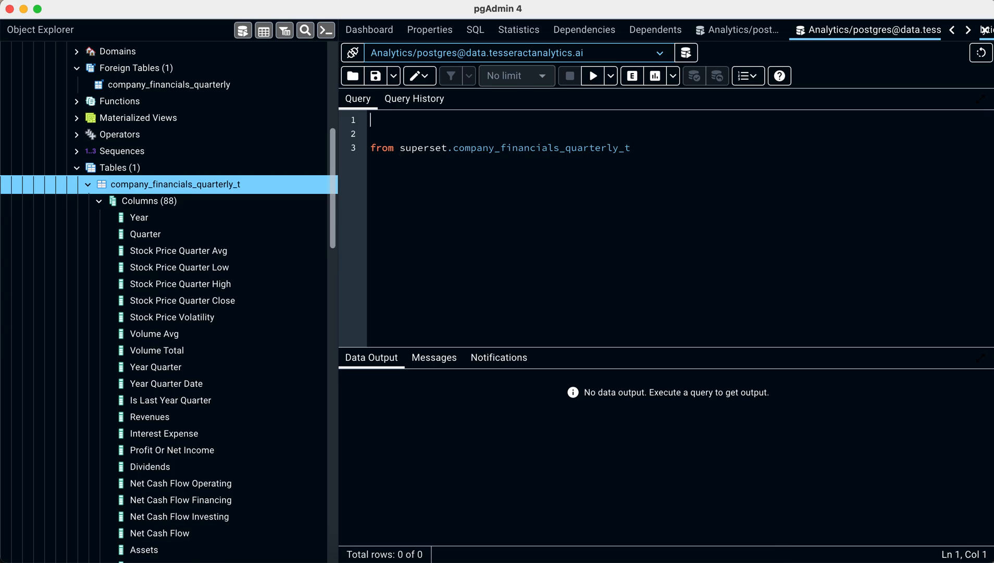
text(lect)
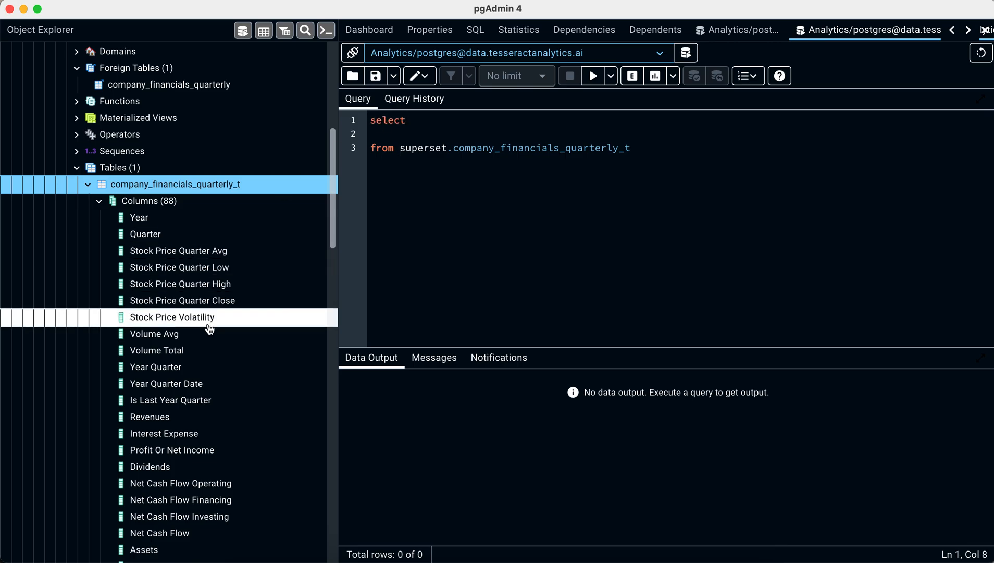
scroll(207, 328, down, 10)
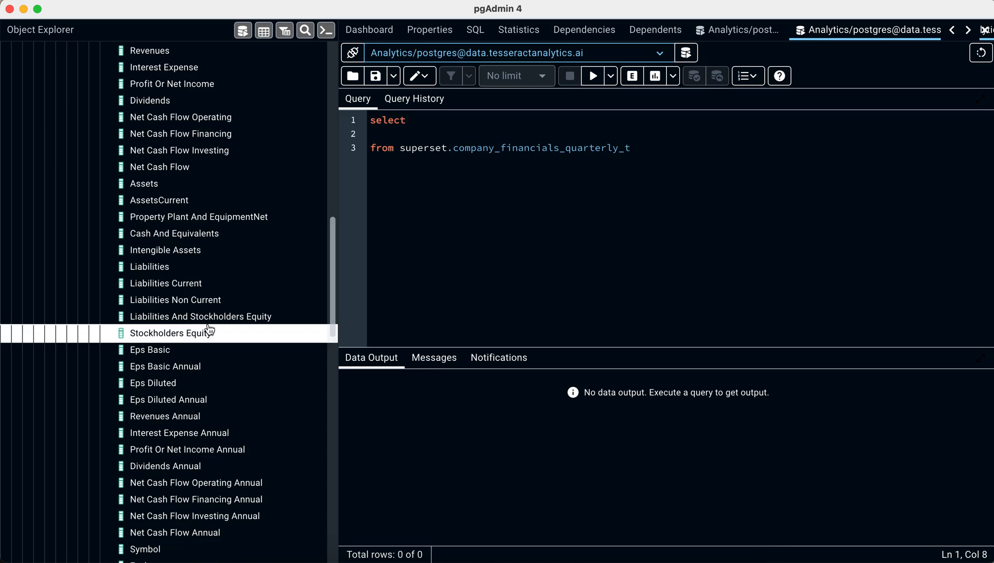
drag(151, 547, 422, 124)
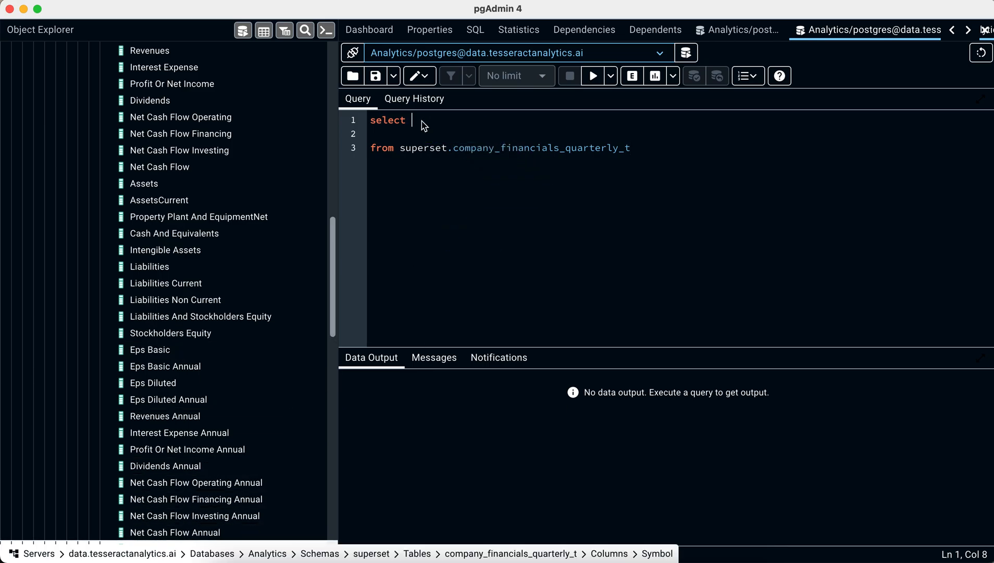
Add a group by "Symbol" clause after the from clause and run the query.
click(637, 148)
key(Return)
text(group by)
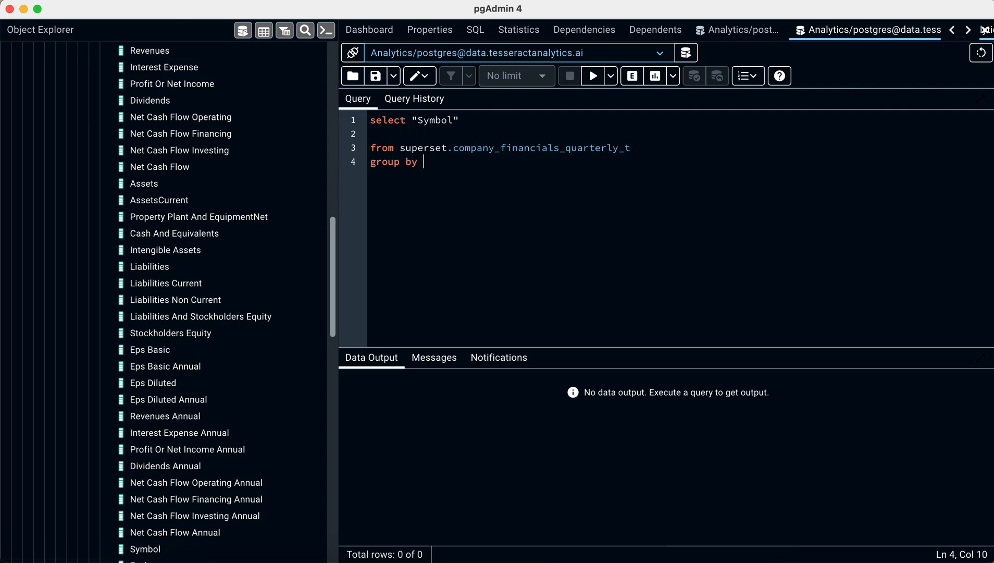
drag(412, 121, 483, 120)
key(ctrl+c)
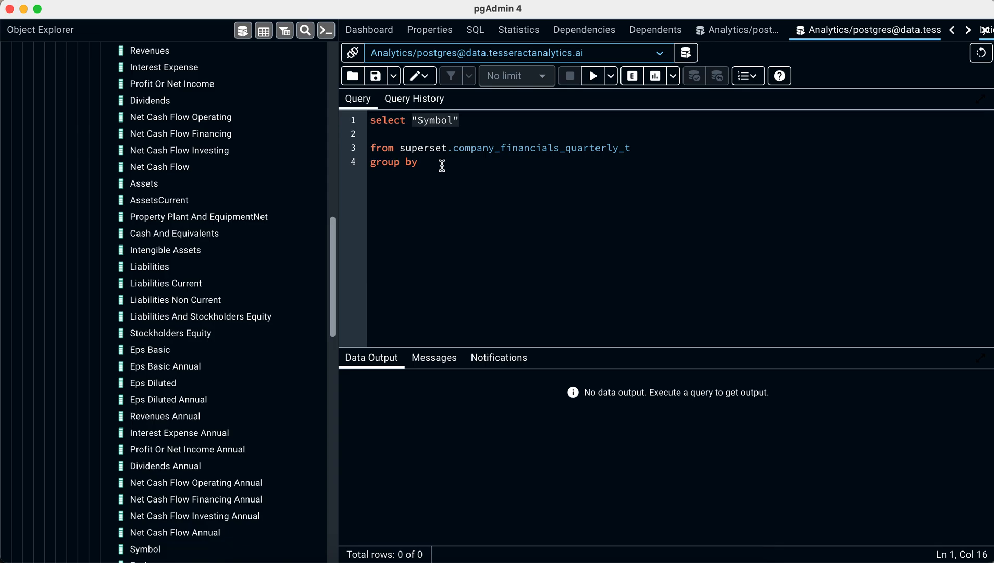
click(439, 164)
key(ctrl+v)
key(Return)
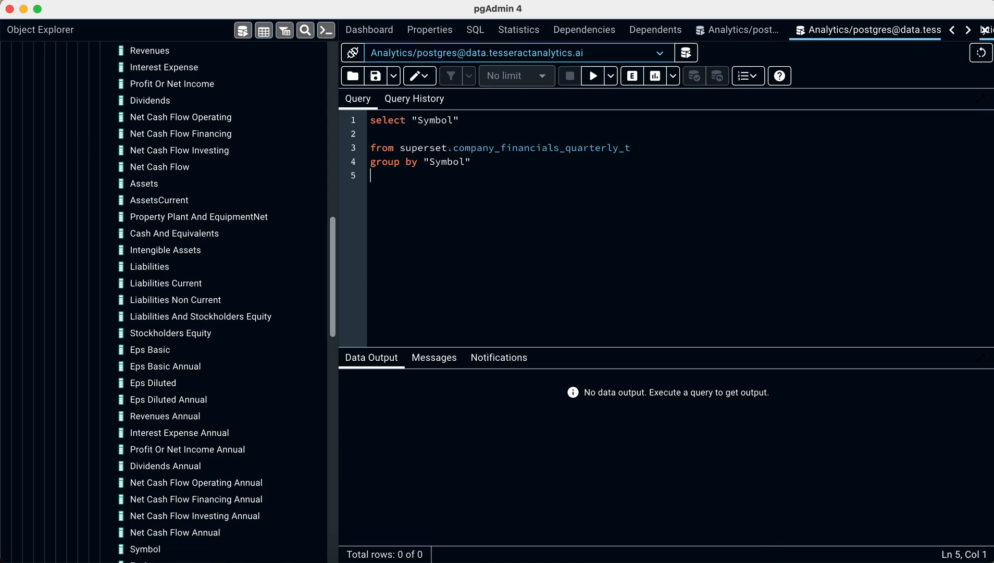
click(593, 77)
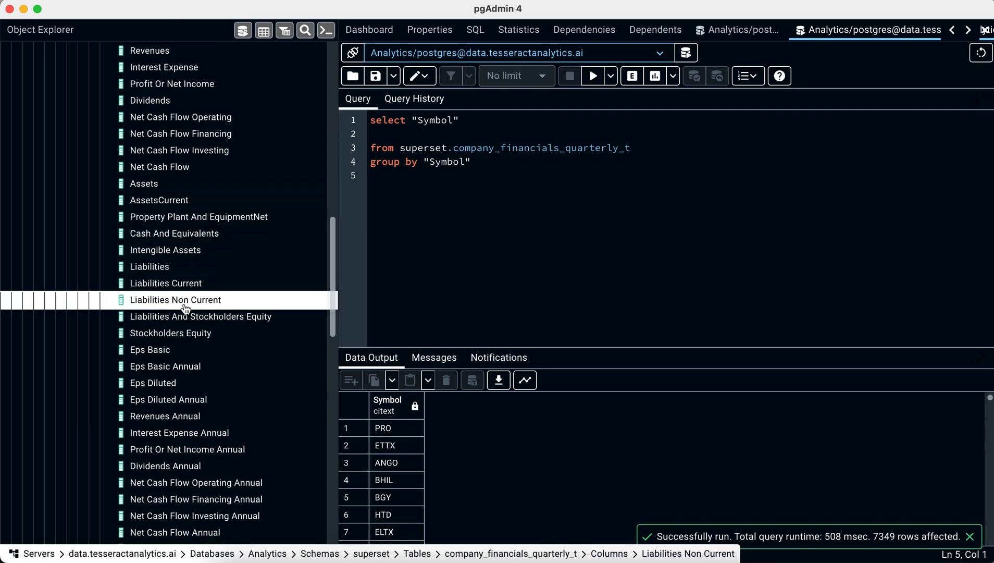
Copy regr_slope("Revenues", "Year Quarter") as cor from the other open query and add it to the select list after "Symbol".
scroll(198, 308, up, 3)
scroll(193, 314, up, 8)
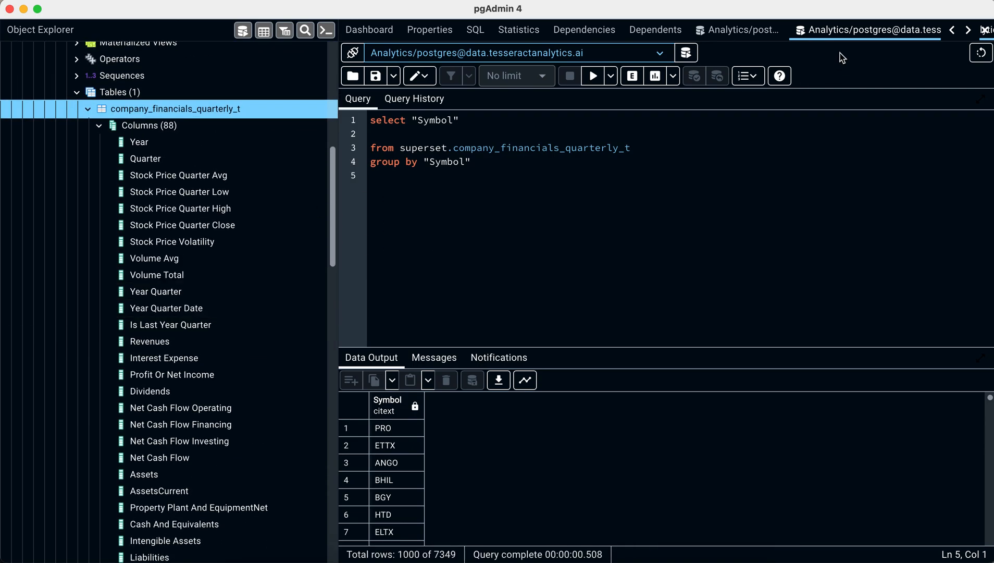
click(742, 31)
click(473, 120)
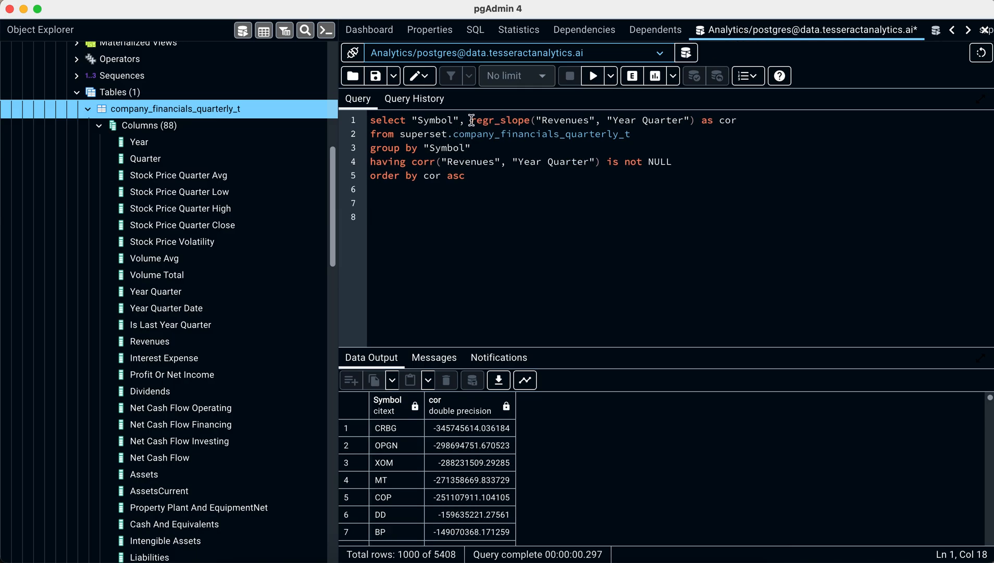
drag(471, 120, 757, 117)
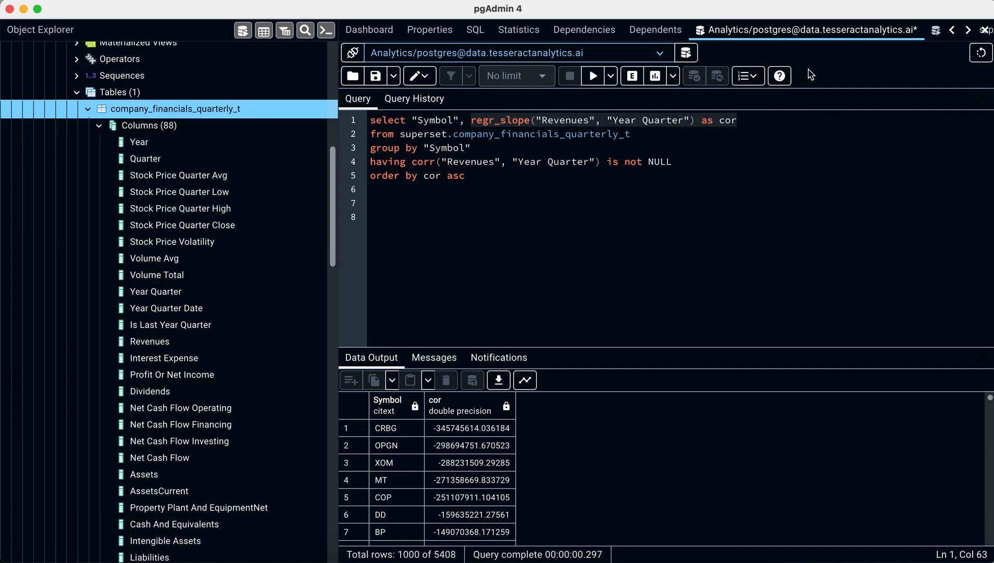
click(938, 30)
click(498, 119)
key(super+v)
click(459, 120)
text(,)
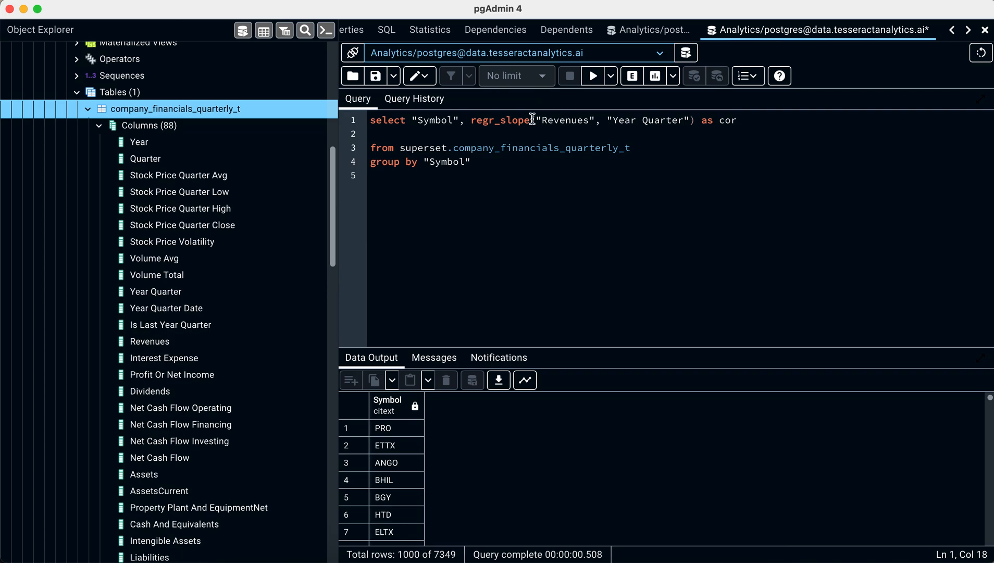
Check the regr_slope arguments and run the query to calculate the revenue slope for each symbol.
drag(536, 120, 689, 120)
drag(536, 120, 594, 121)
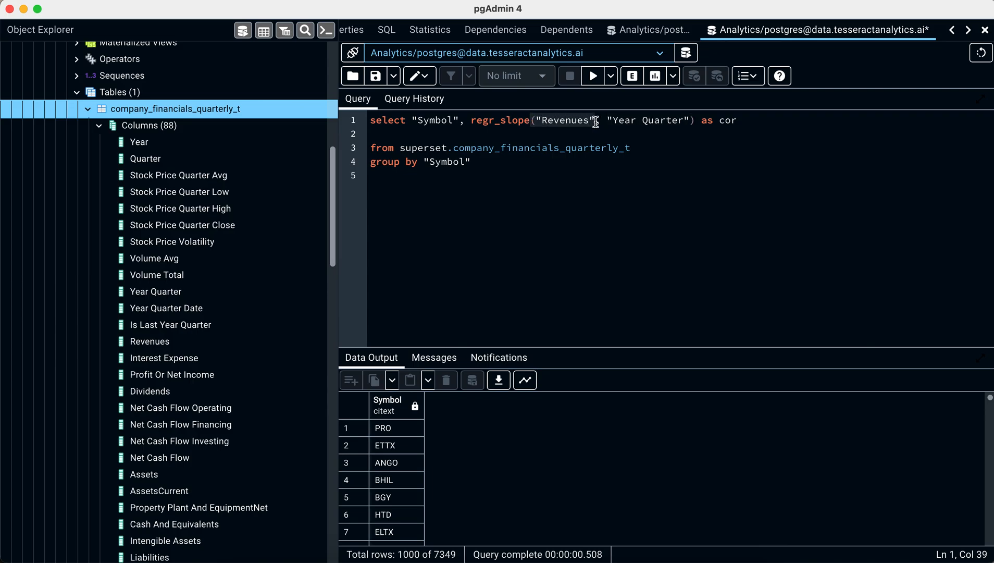
click(522, 179)
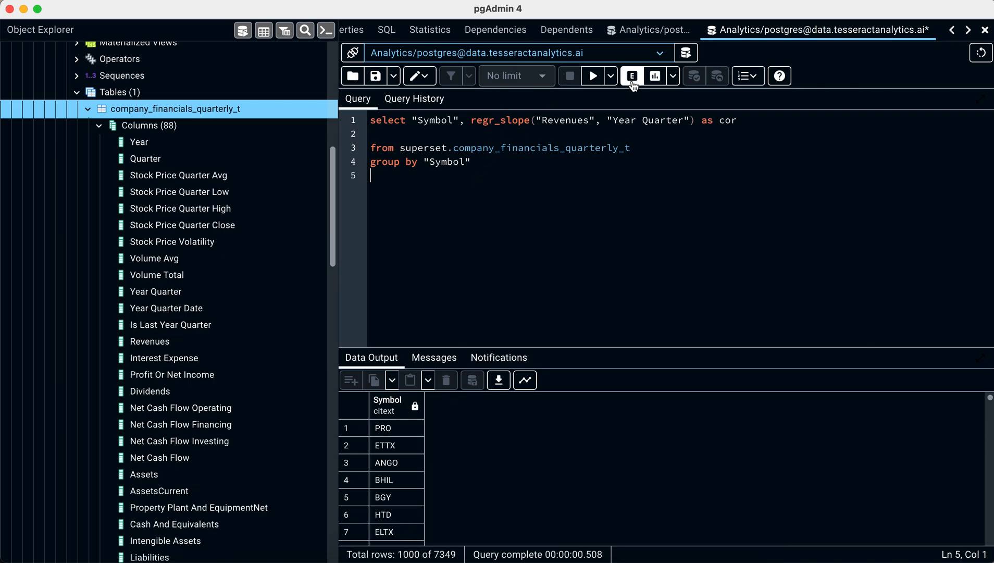
click(594, 77)
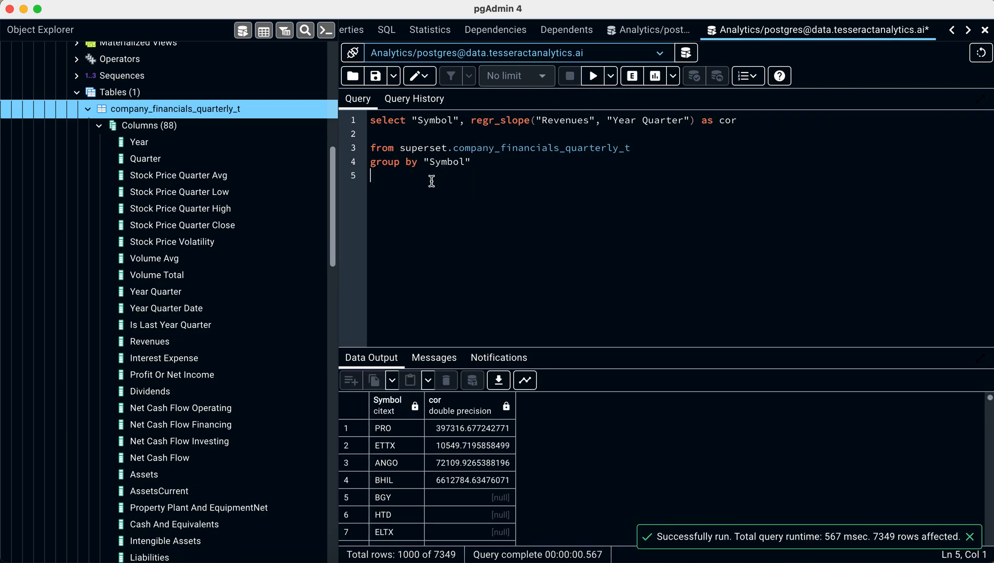
Sort the results with order by cor desc and run the query again.
text(order by)
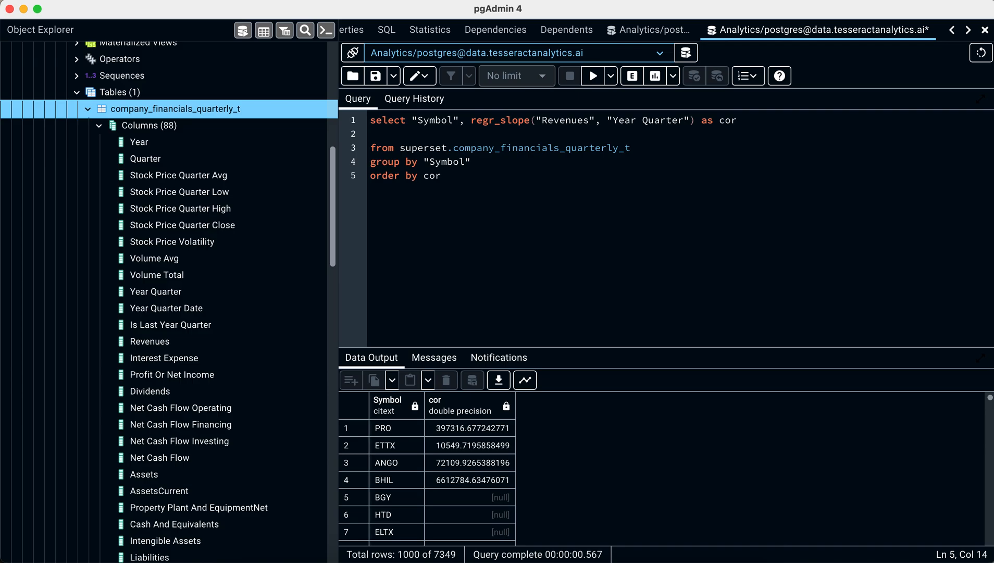
text(cor desc)
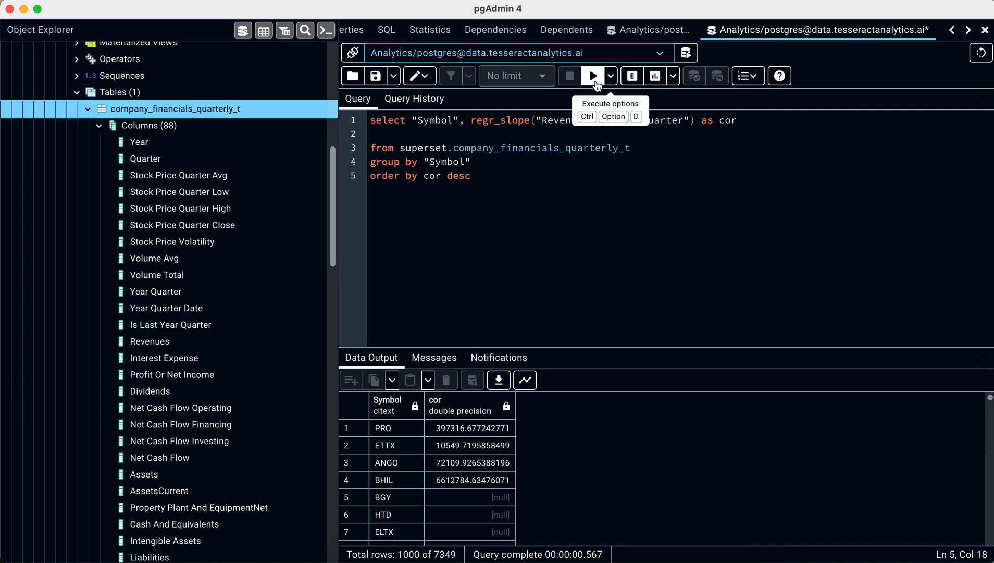
click(590, 79)
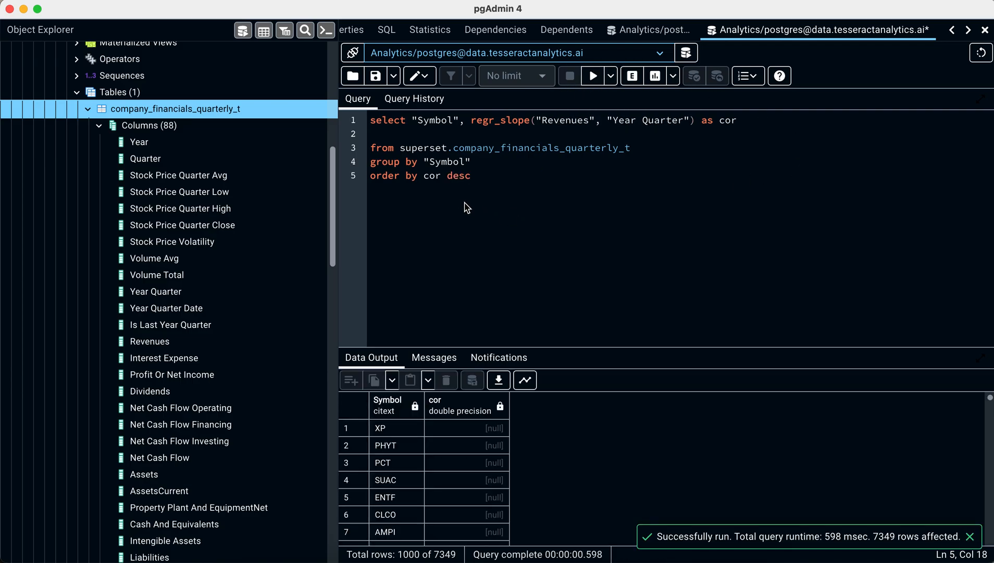
Insert having regr_slope("Revenues", "Year Quarter") is NULL between the group by and order by clauses, and run the query.
drag(475, 122, 696, 120)
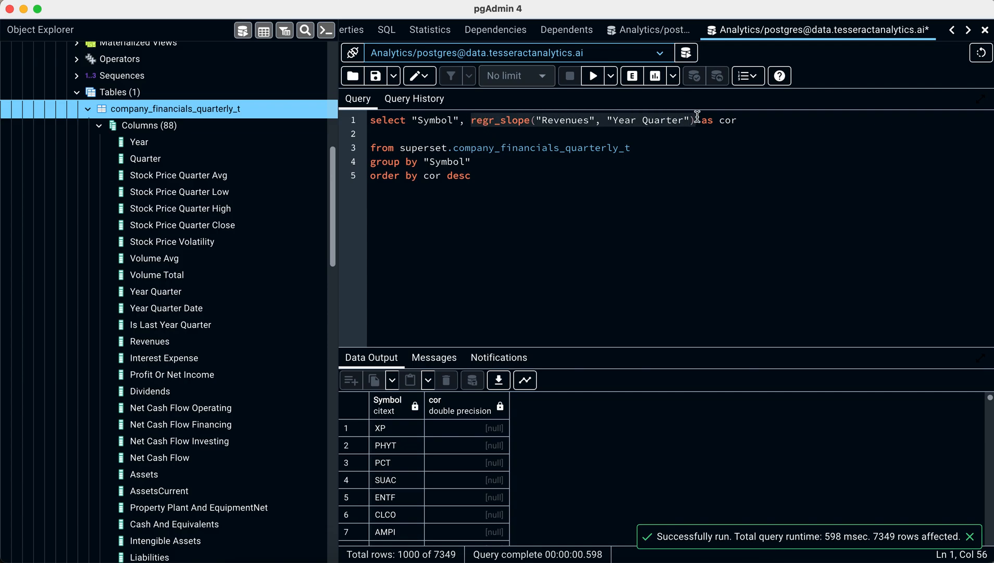
click(640, 148)
key(Down)
key(Return)
text(having)
key(super+v)
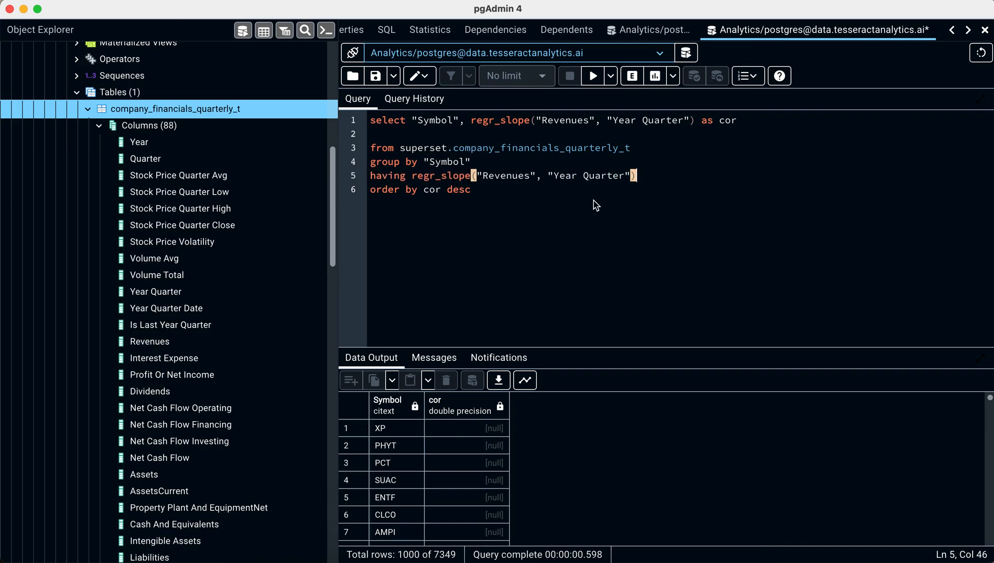
text(is NULL)
click(596, 78)
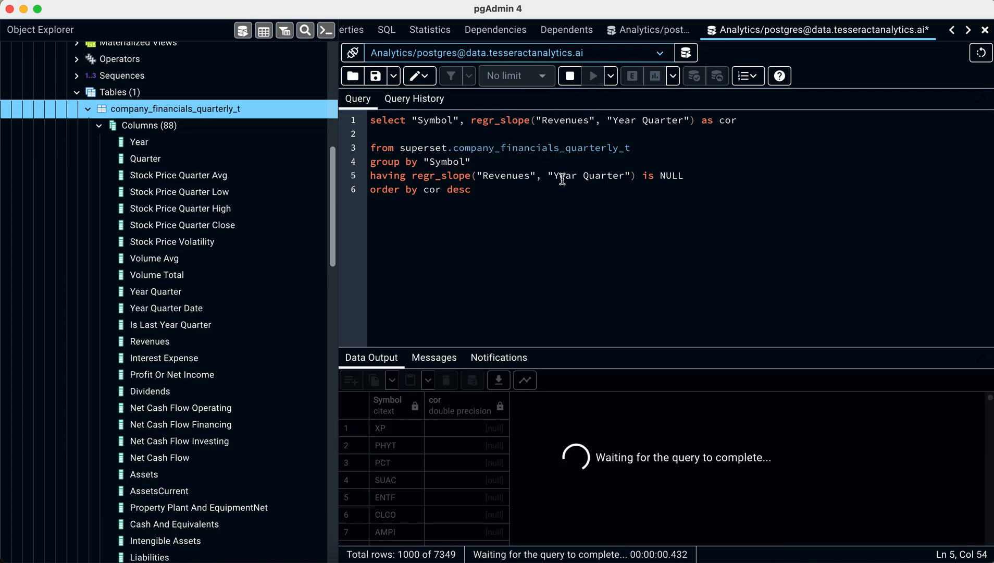
Change the having condition to is not NULL and rerun the query.
click(652, 180)
text(not)
click(593, 76)
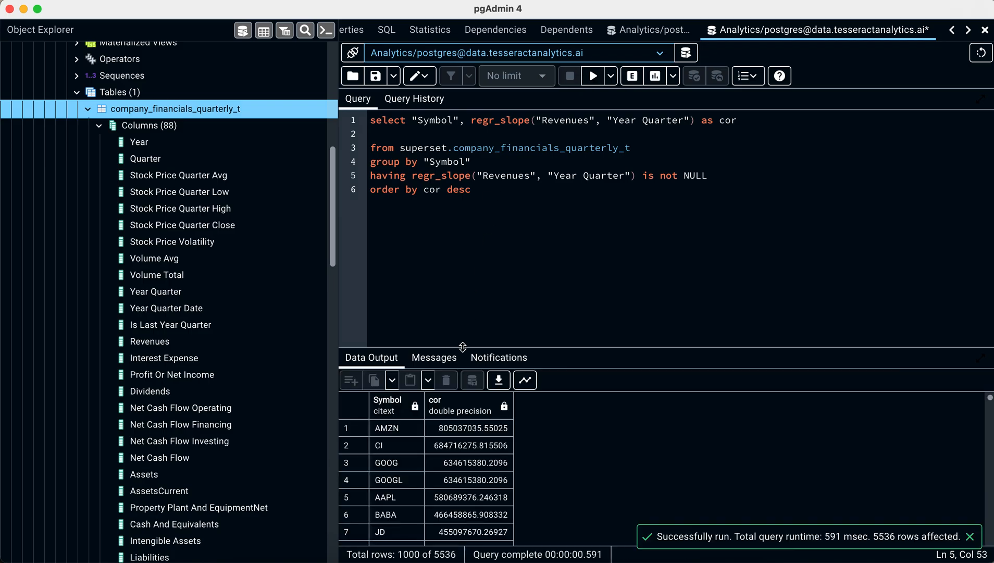
Enlarge the query results area and look through the symbols ranked by revenue slope.
drag(462, 315, 460, 239)
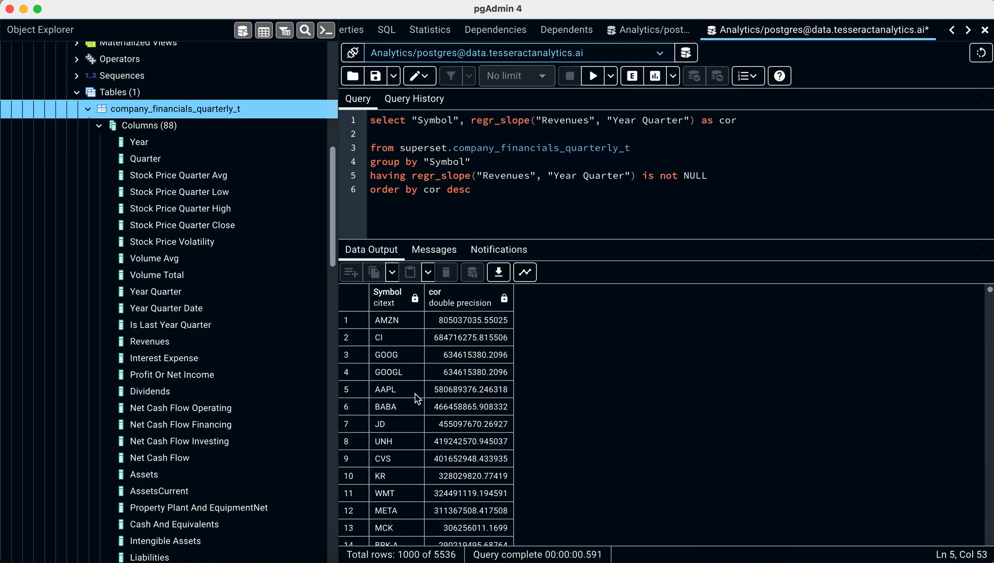
scroll(472, 404, down, 3)
scroll(472, 404, up, 3)
scroll(484, 335, down, 5)
scroll(483, 335, up, 5)
Add the clause where "Year" > 2015 between the from and group by clauses, and run the query.
click(487, 164)
click(653, 151)
key(Return)
text(where )
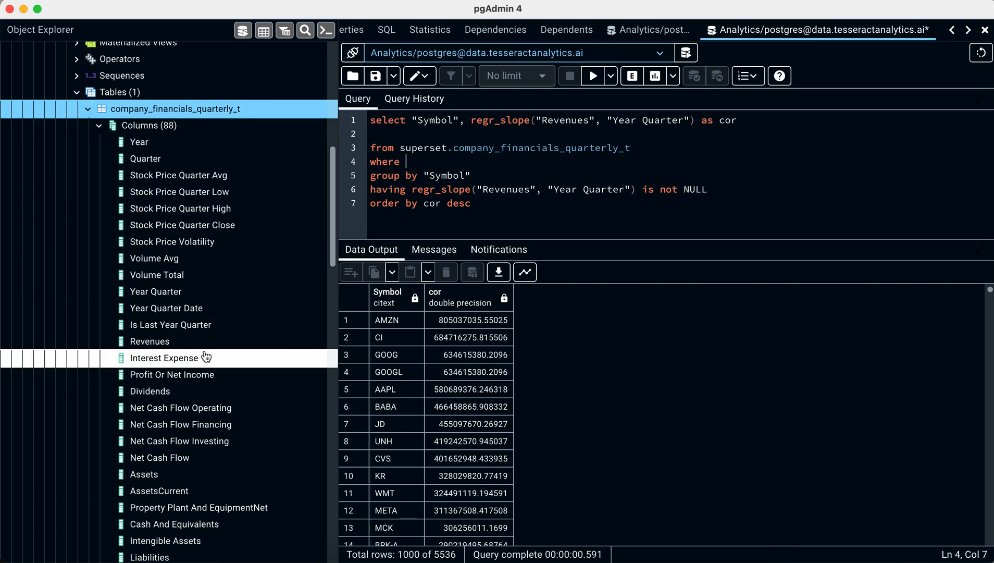
text("Year")
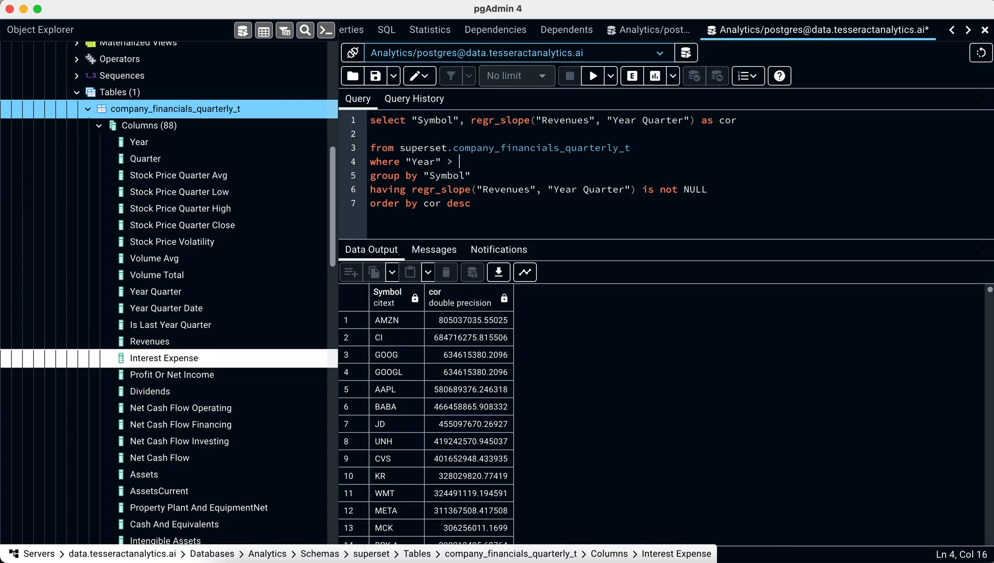
text( > 2015)
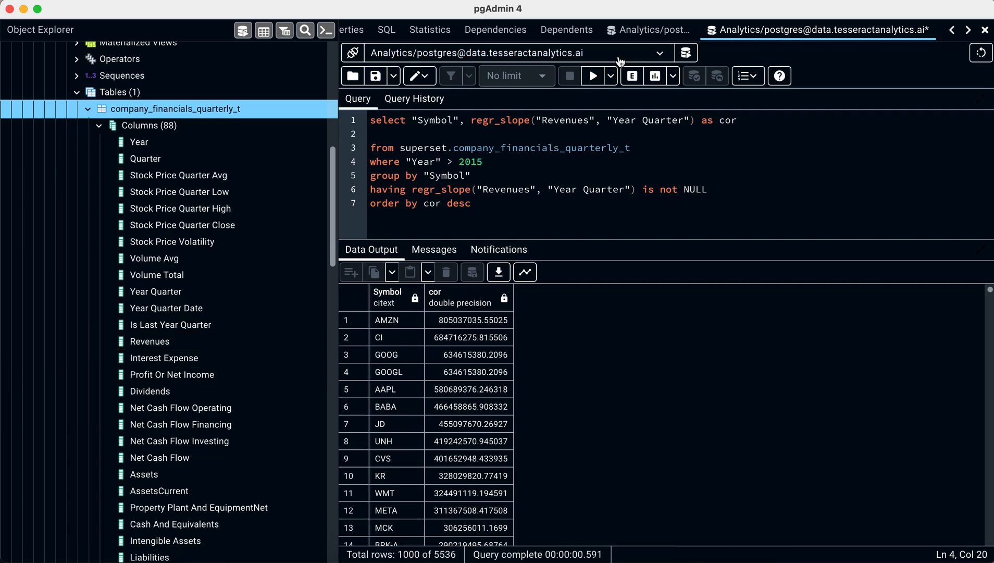
click(593, 75)
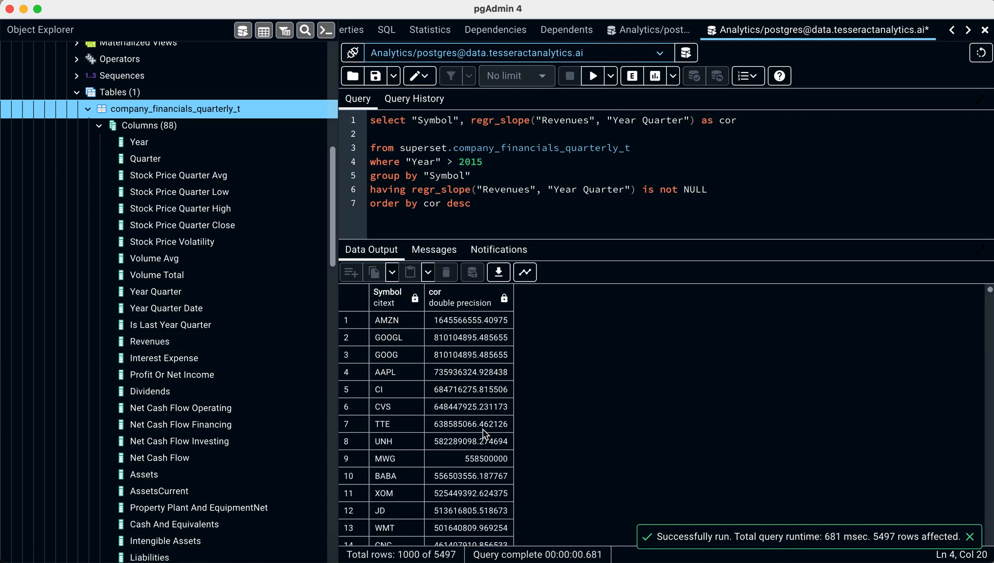
Look through the symbols ranked by revenue slope for the years after 2015.
scroll(457, 371, down, 3)
scroll(458, 371, down, 4)
scroll(457, 371, up, 7)
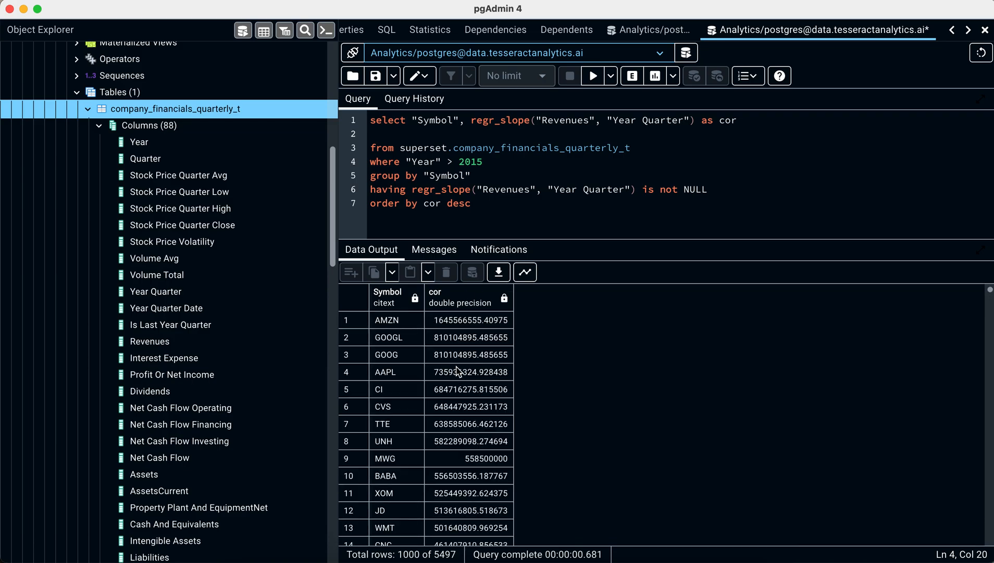
scroll(456, 427, down, 8)
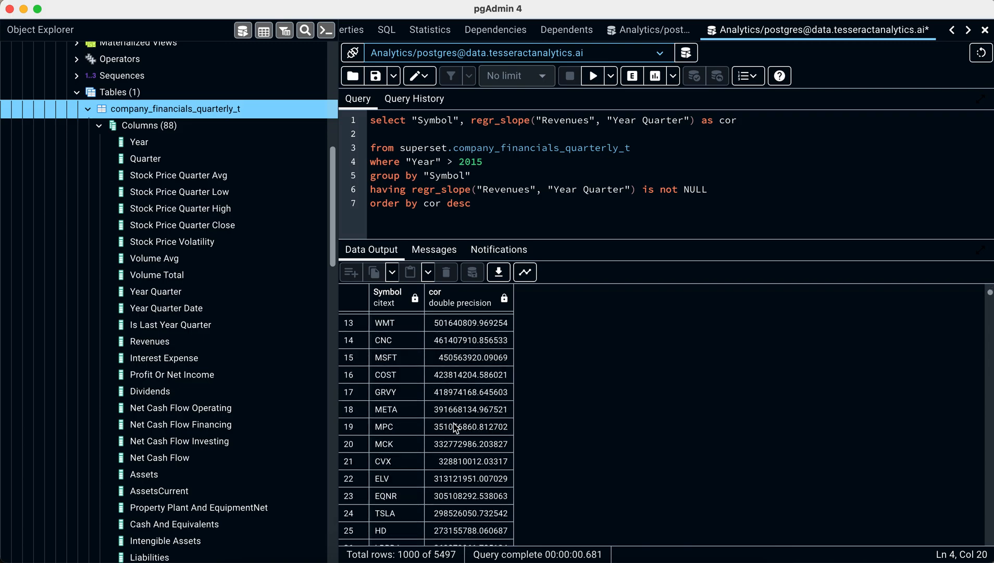
scroll(456, 428, down, 4)
scroll(456, 427, up, 10)
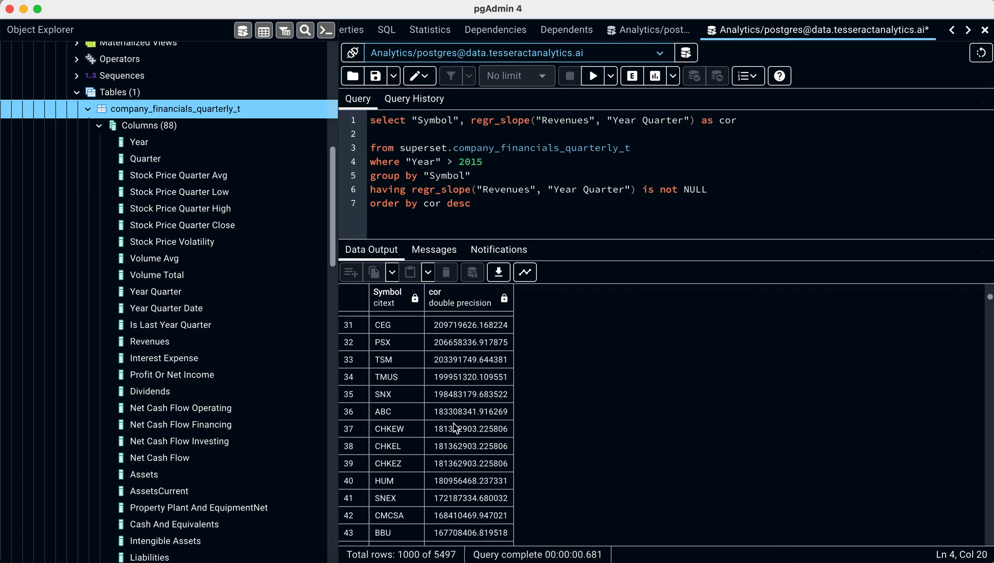
Reformat the select clause so that "Symbol" and the regr_slope expression each sit on their own line.
click(558, 172)
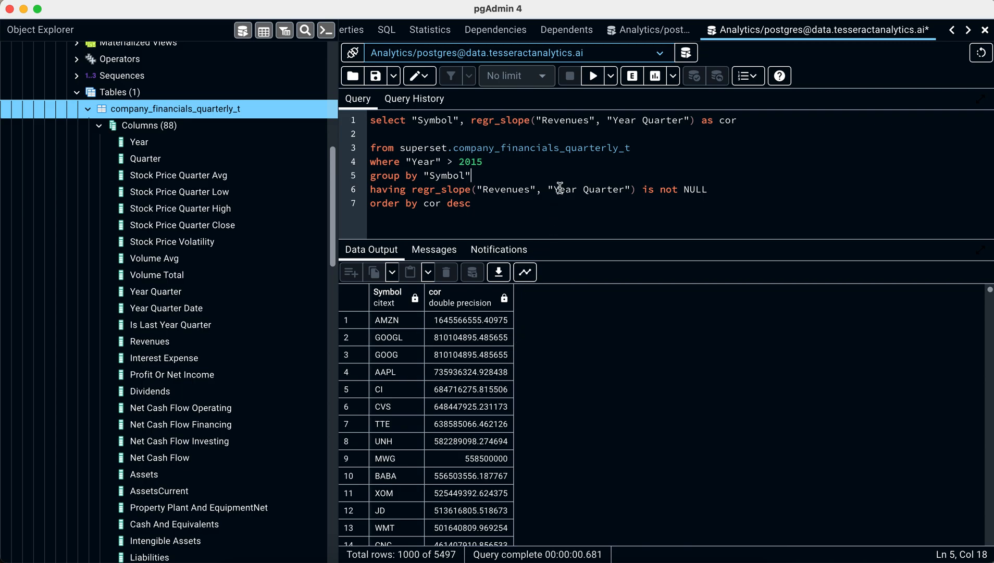
click(521, 162)
click(476, 120)
key(Return)
key(Return)
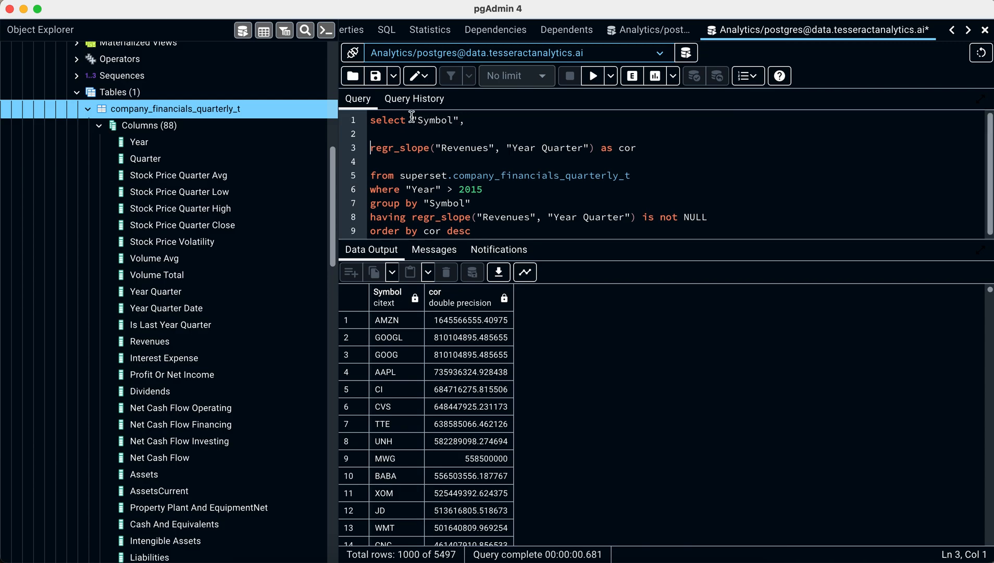
click(412, 119)
key(Return)
key(BackSpace)
click(651, 150)
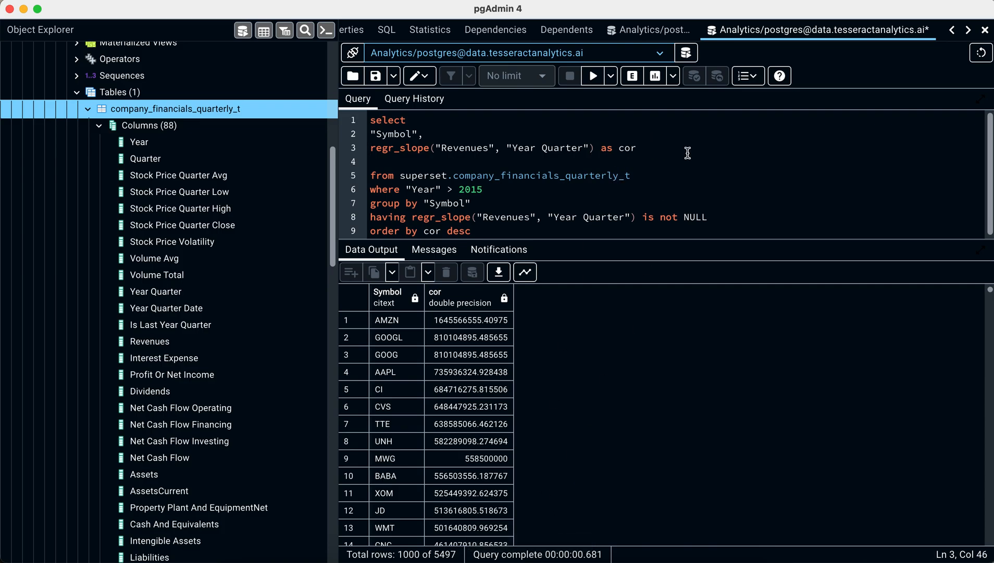
Normalize the slope by dividing regr_slope("Revenues", "Year Quarter") by Avg("Revenues") in the select list.
click(595, 149)
text(/ Avg()
drag(436, 148, 495, 143)
key(super+c)
click(641, 148)
key(super+v)
click(712, 157)
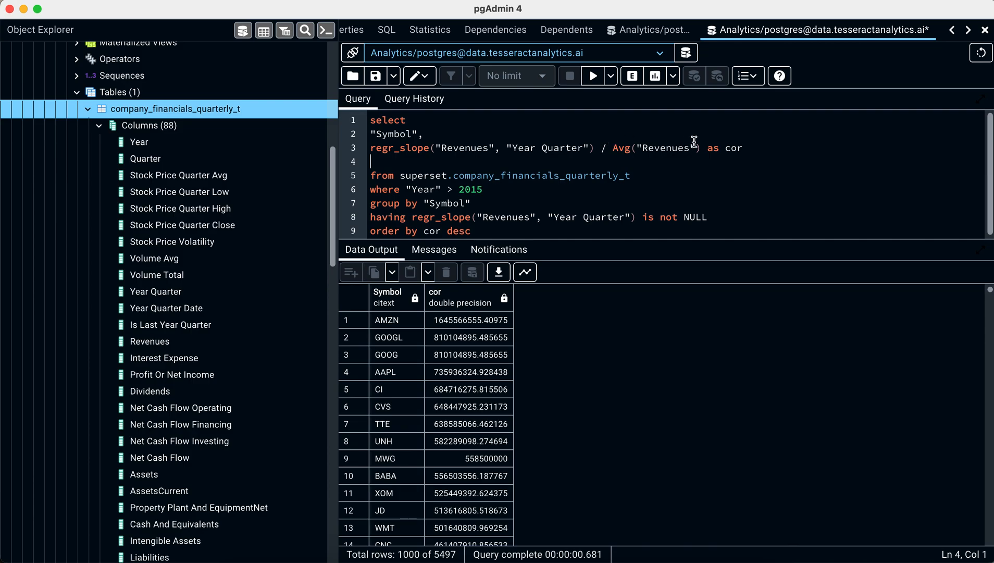
Duplicate the normalized slope line as an additional select column and remove the division by Avg("Revenues") from the copy.
drag(369, 149, 767, 146)
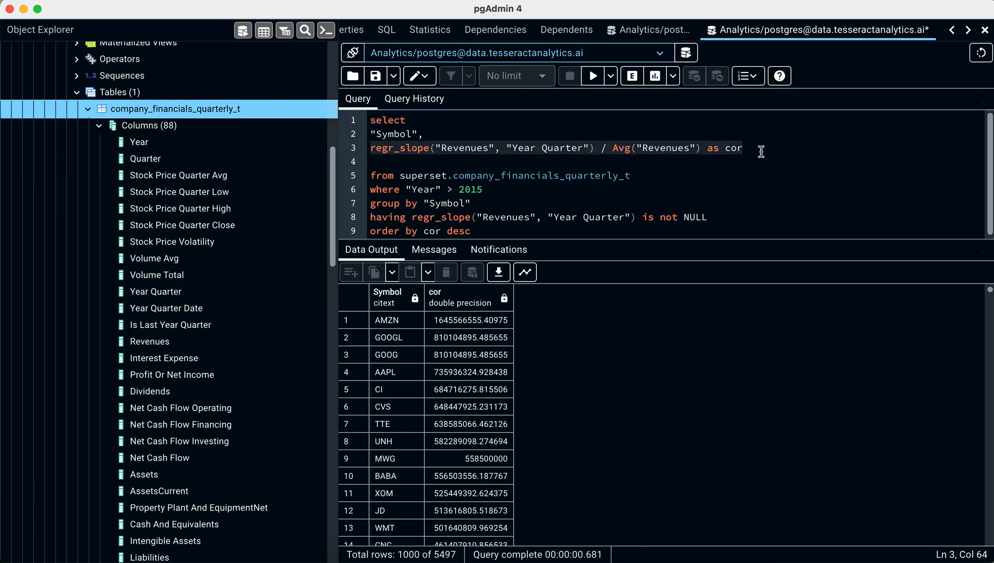
click(762, 152)
text(,)
key(Return)
key(super+v)
drag(599, 162, 702, 158)
key(BackSpace)
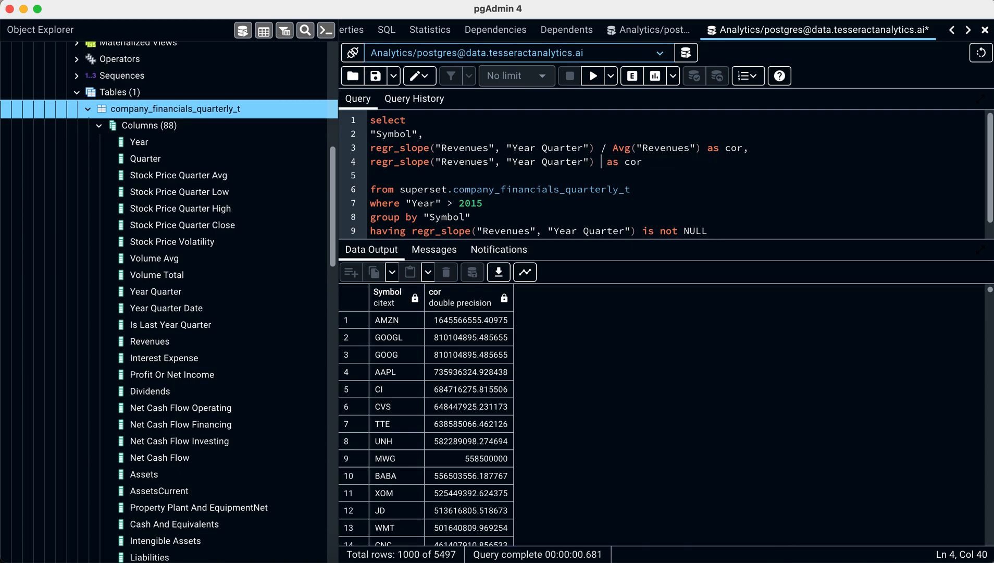
Rename the normalized slope's alias to cor_n, order the results by cor_n desc, and run the query.
click(745, 146)
double_click(745, 150)
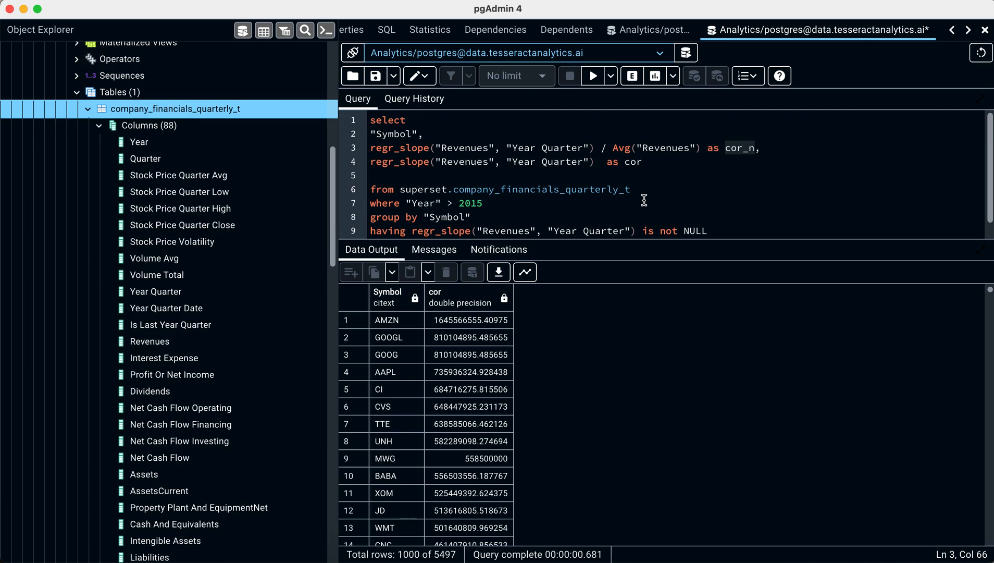
scroll(644, 200, down, 1)
double_click(431, 230)
key(super+v)
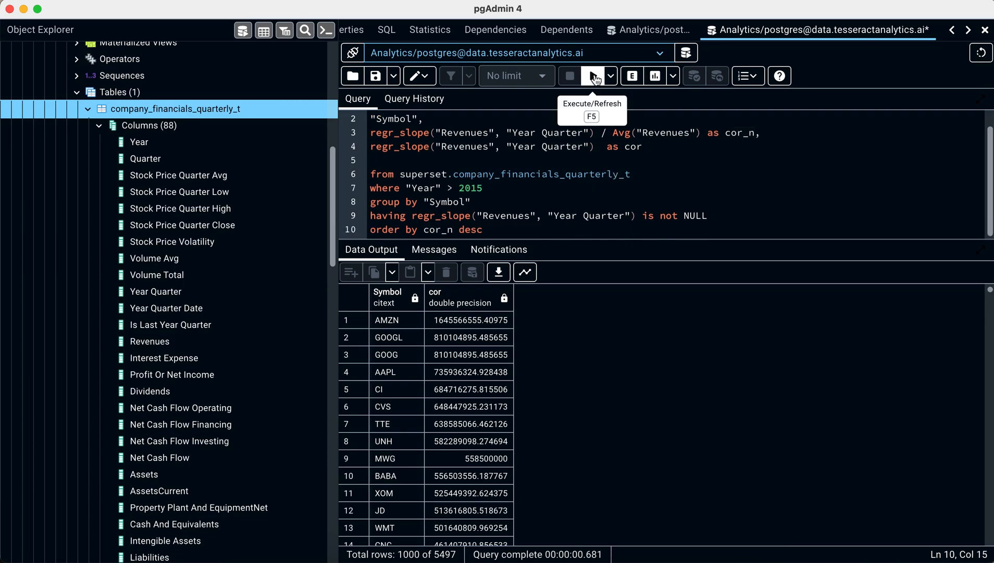
click(595, 78)
click(589, 184)
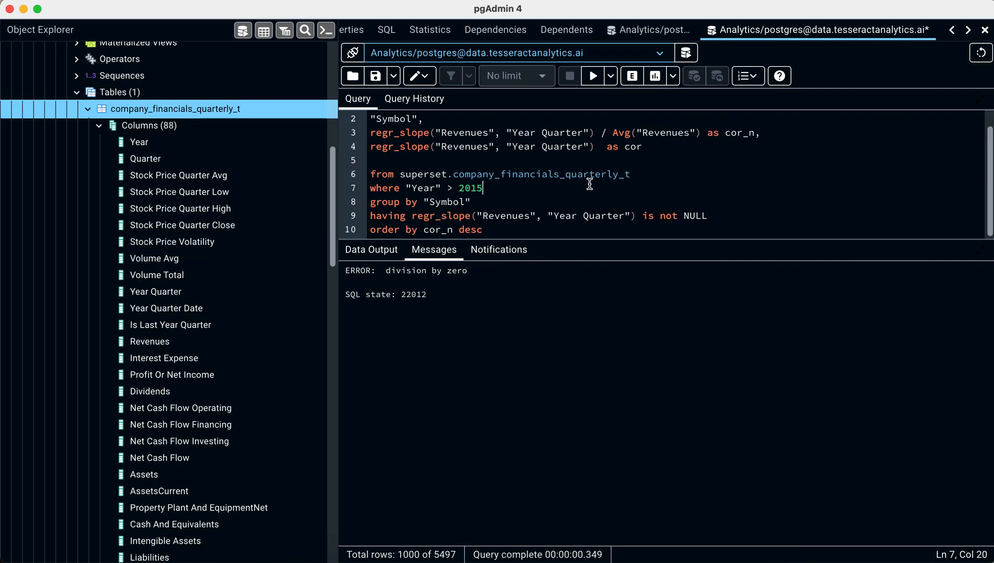
Extend the having clause with and Avg("Revenues") > 0 to exclude zero averages, and run the query.
scroll(571, 191, up, 1)
drag(609, 149, 700, 149)
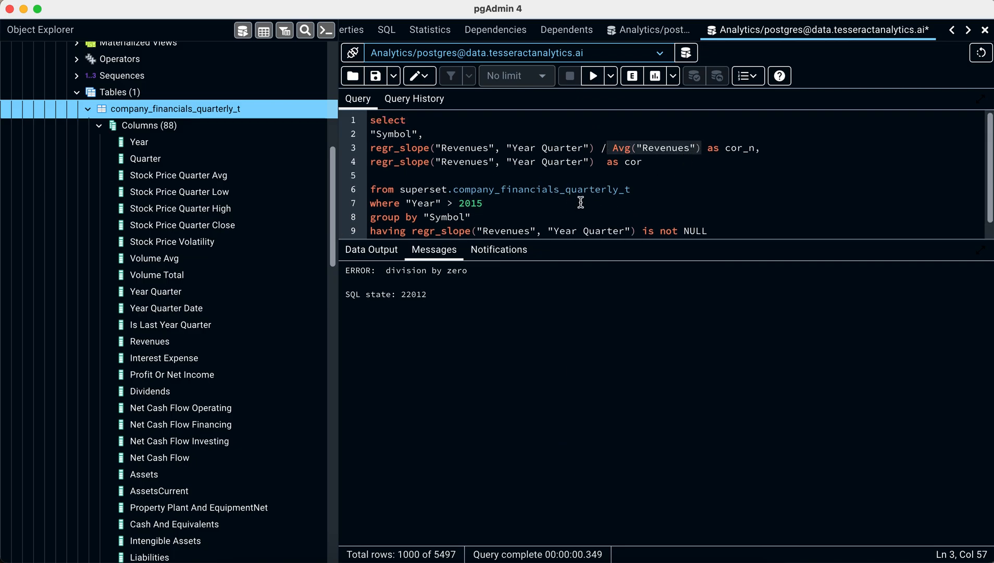
scroll(551, 183, down, 1)
click(743, 212)
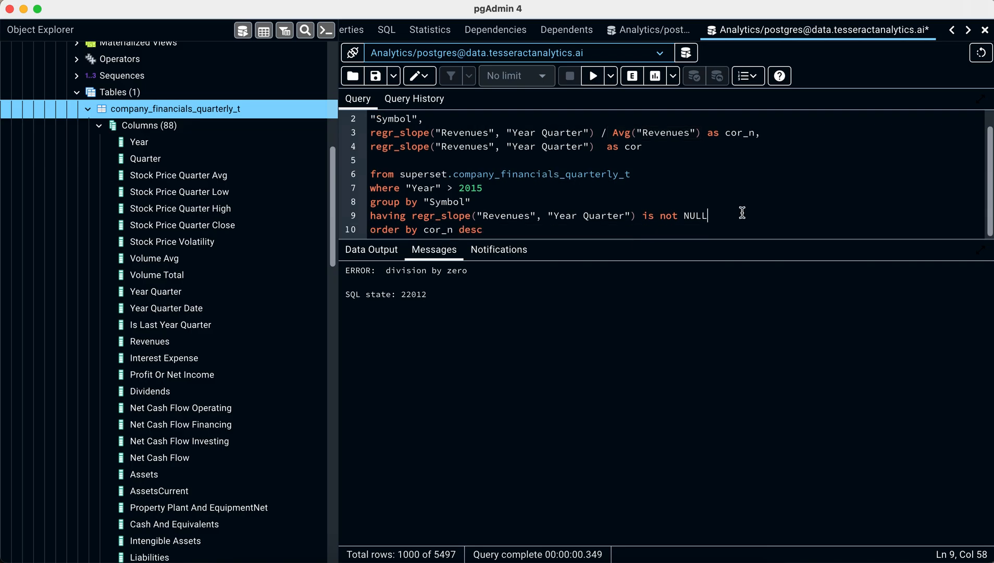
key(Return)
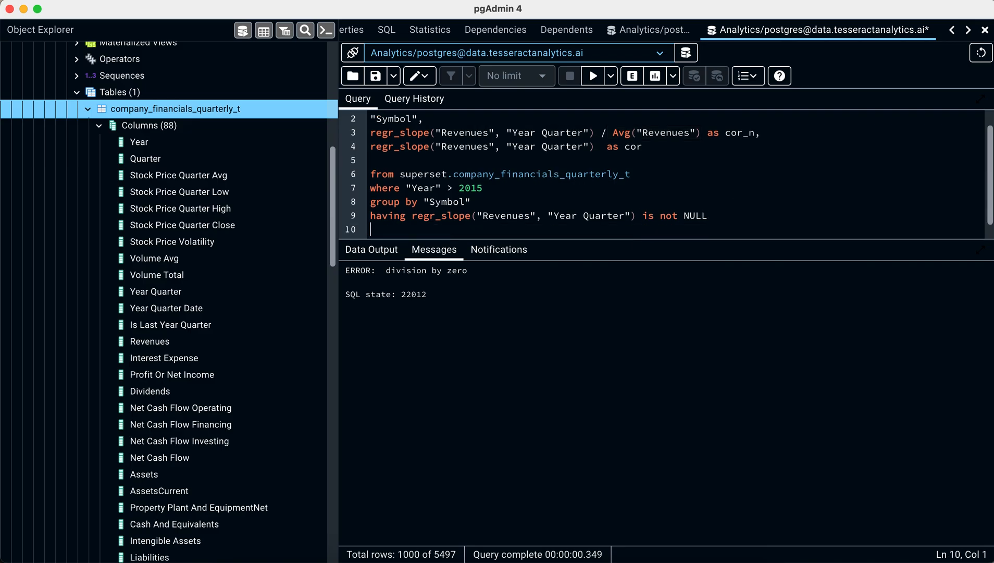
text(and)
key(super+v)
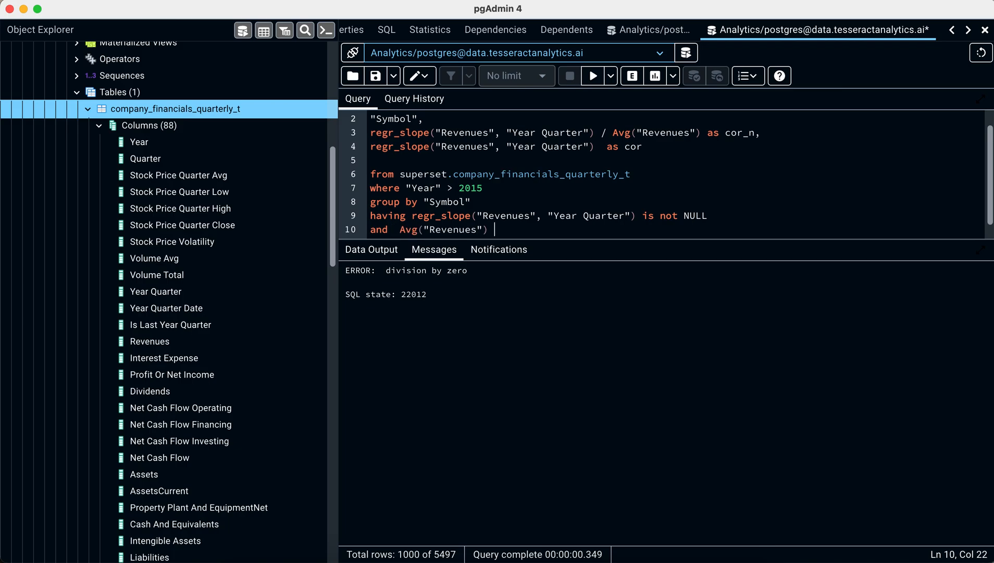
click(593, 76)
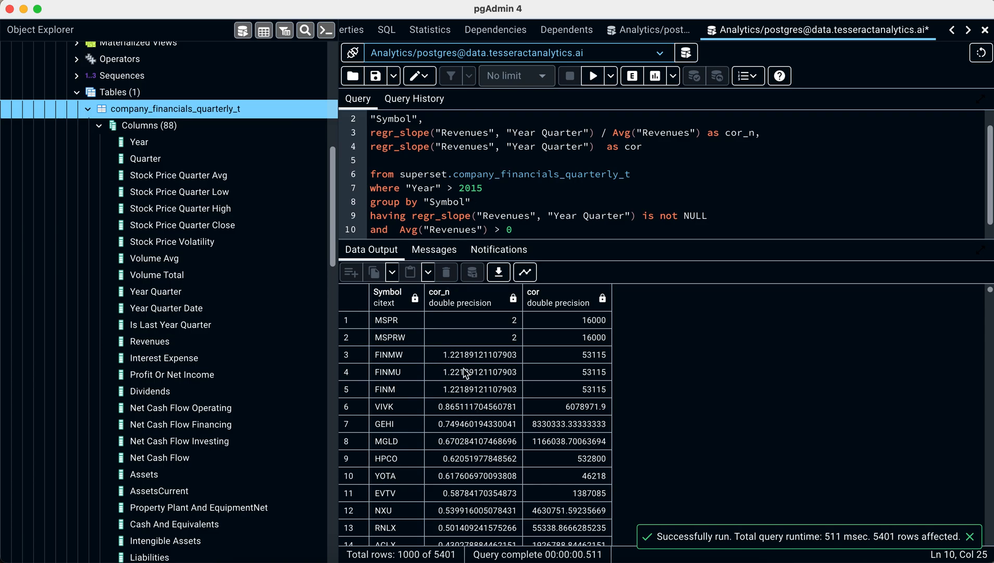
Examine the symbols ranked highest by cor_n, comparing their normalized slopes with the raw cor values.
click(472, 394)
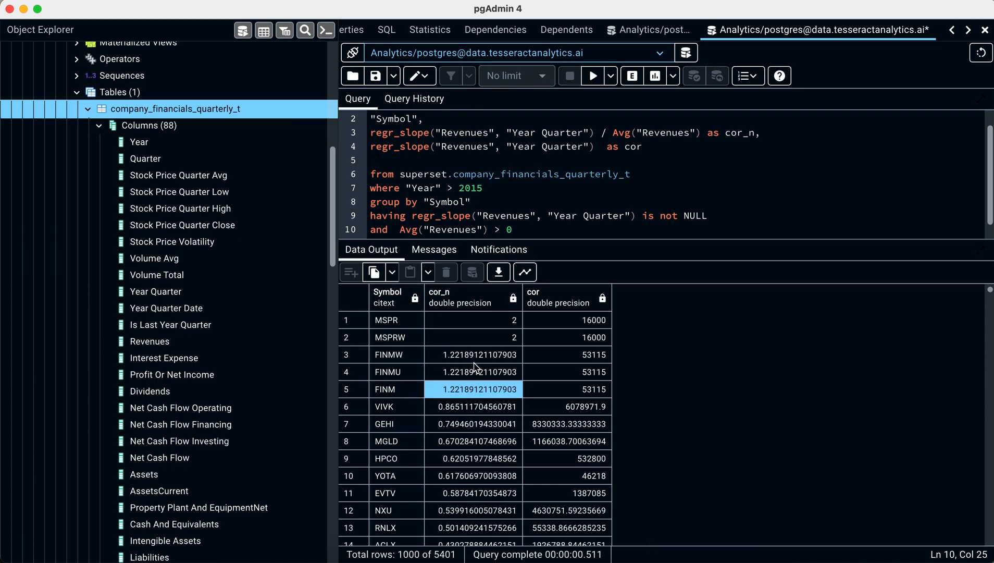
scroll(476, 368, down, 3)
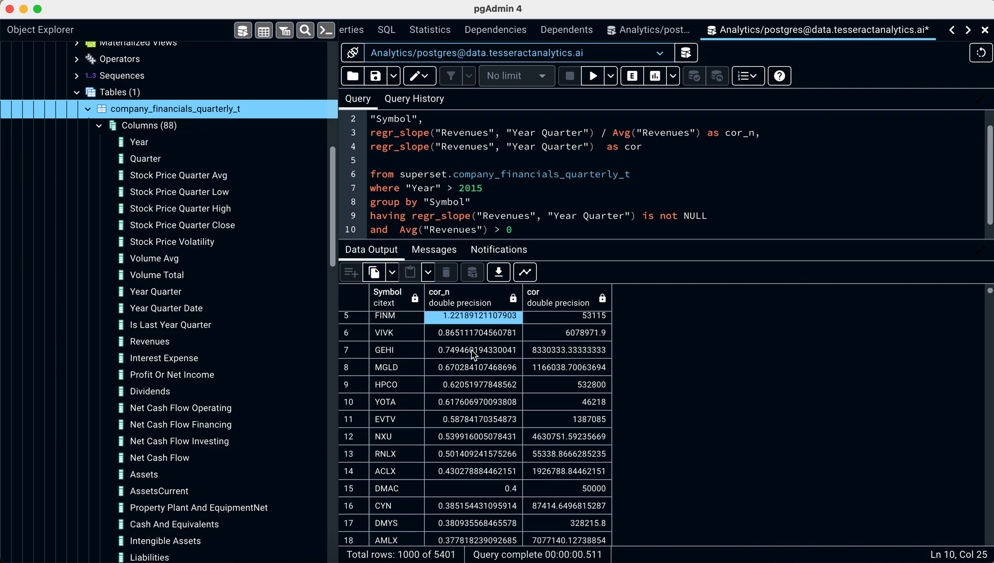
click(484, 333)
click(483, 358)
click(484, 370)
scroll(483, 373, up, 3)
scroll(484, 374, down, 10)
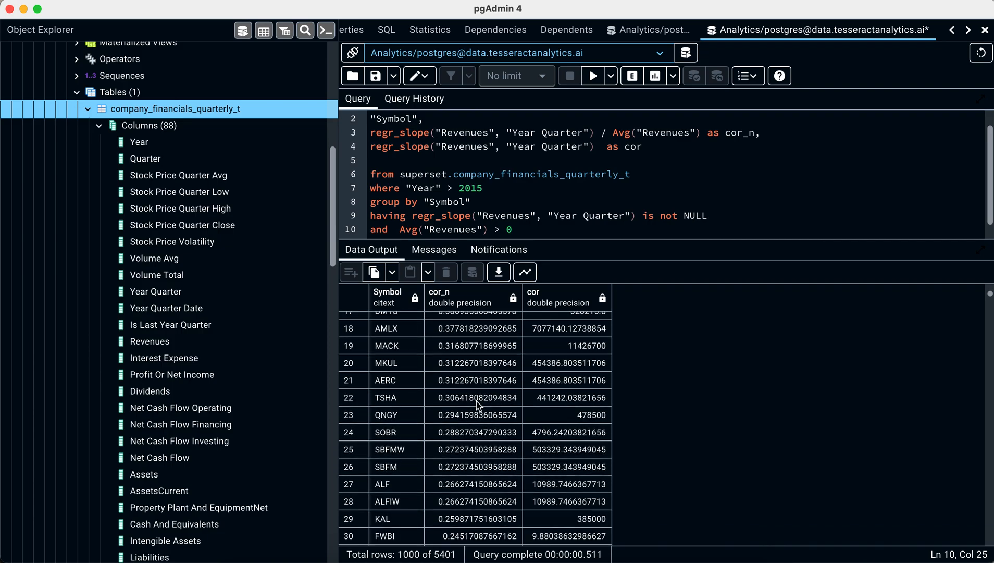
scroll(472, 420, down, 8)
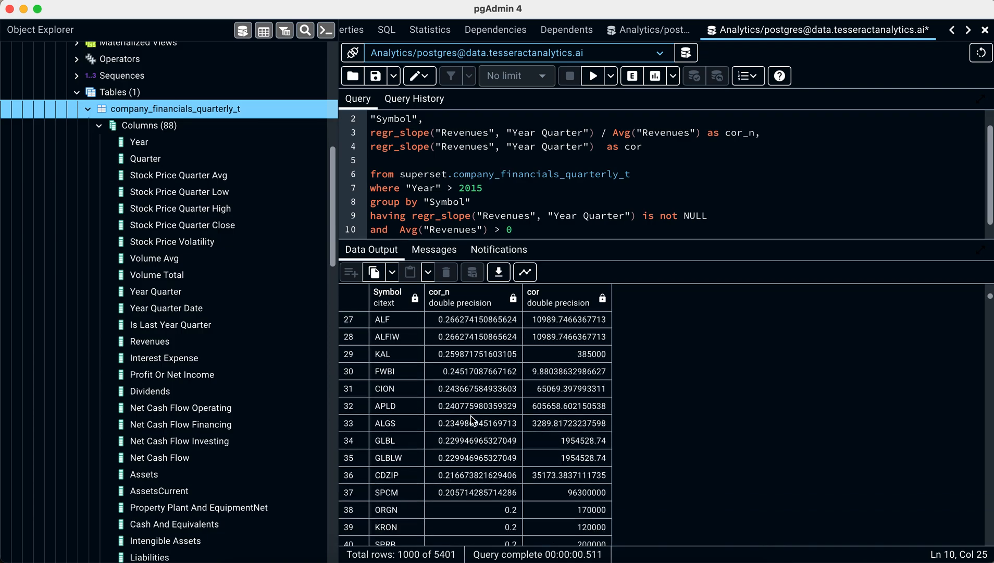
scroll(472, 419, down, 1)
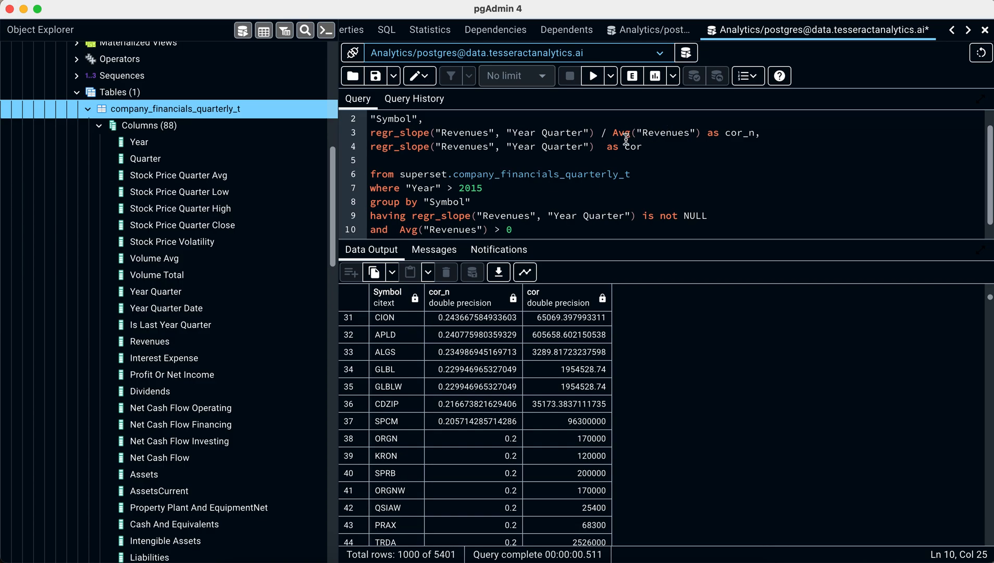
drag(613, 134, 703, 134)
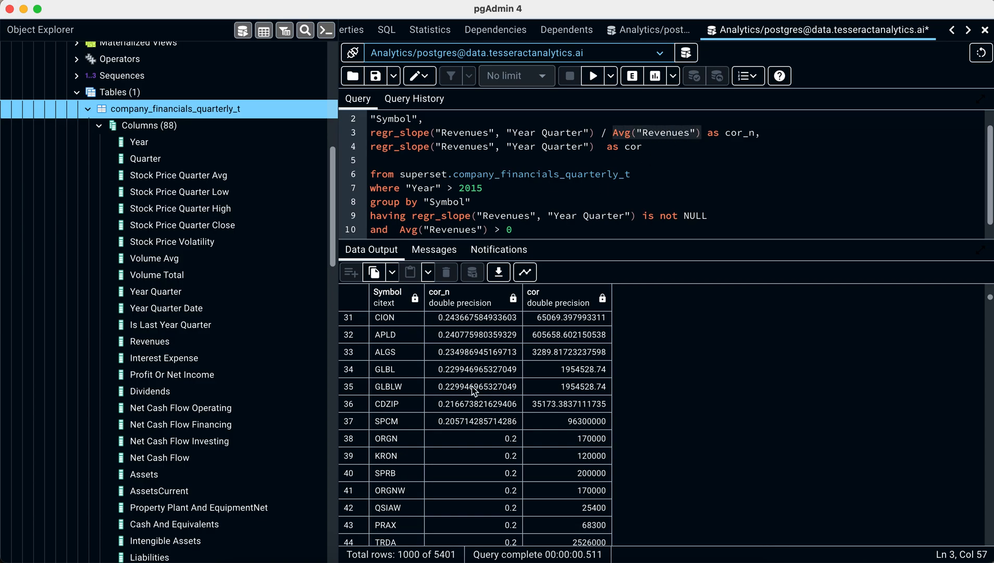
scroll(472, 398, down, 2)
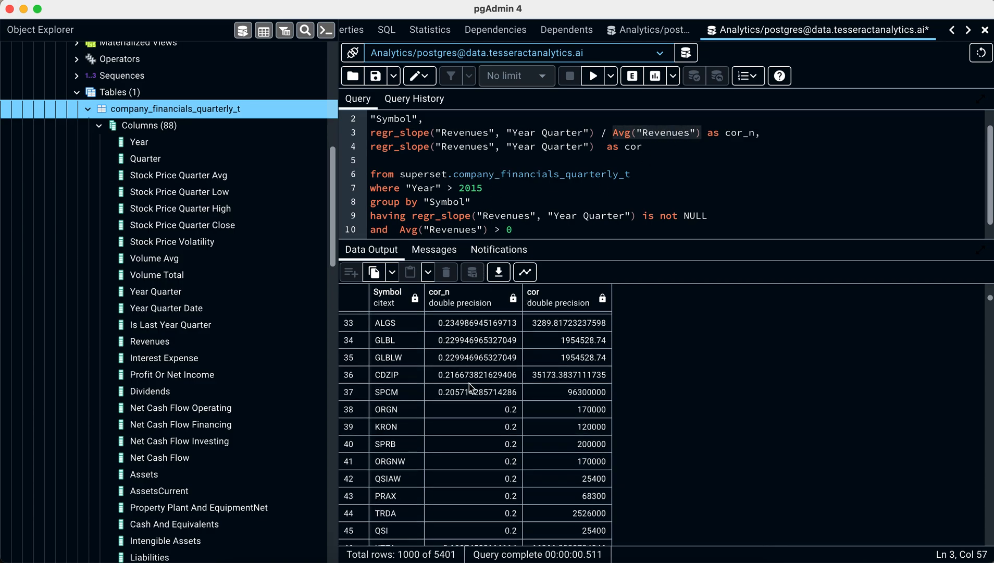
scroll(472, 390, down, 8)
scroll(471, 388, down, 1)
scroll(472, 389, down, 5)
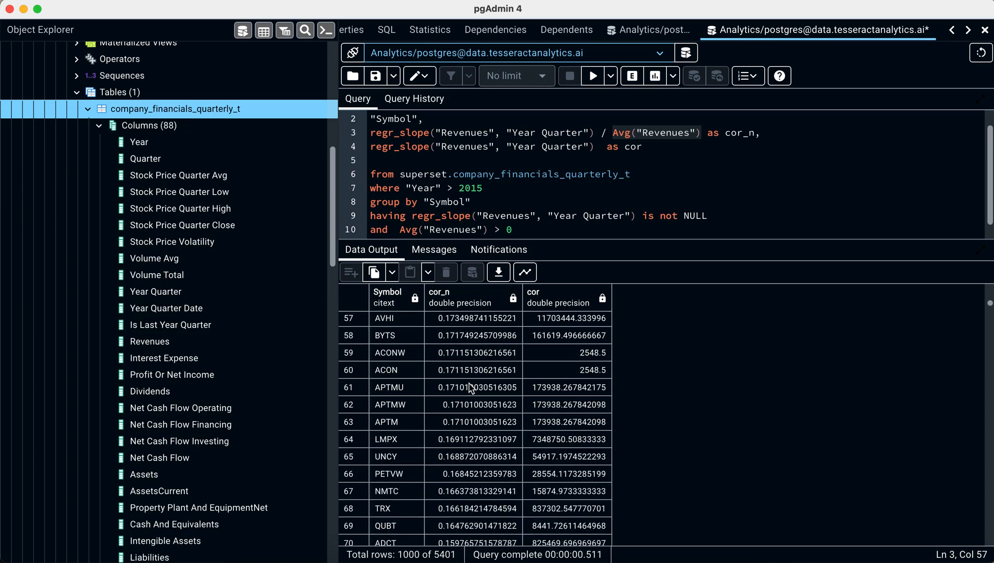
Change the sort order to cor_n asc, run the query and look through the symbols with the lowest normalized slopes.
click(506, 192)
scroll(506, 191, down, 1)
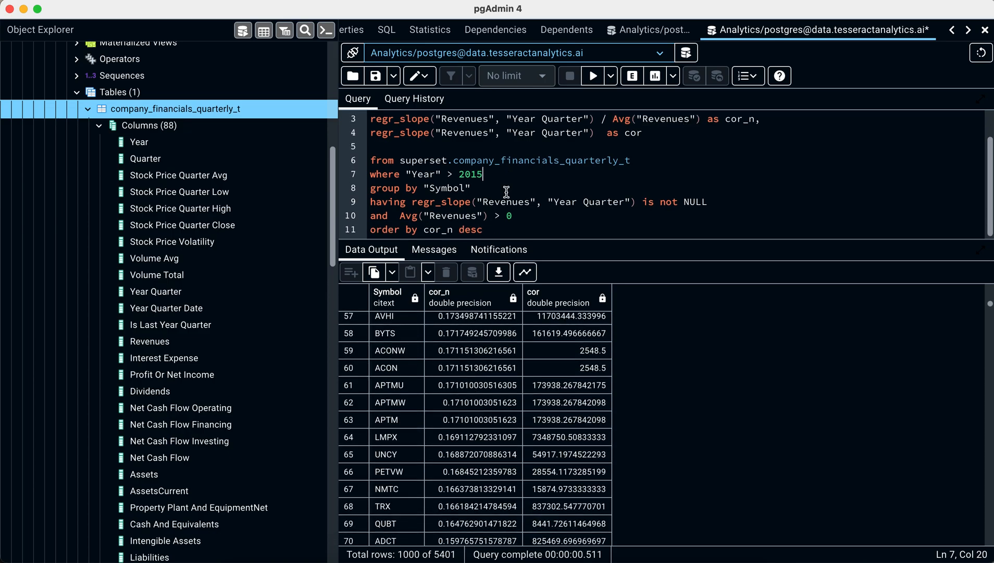
double_click(470, 229)
text(asc)
click(594, 81)
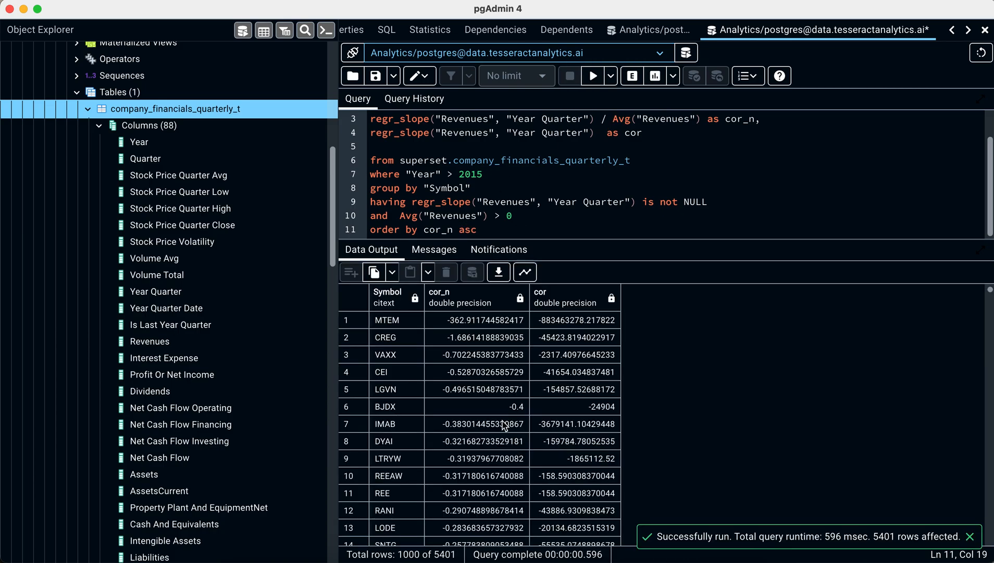
scroll(490, 334, down, 6)
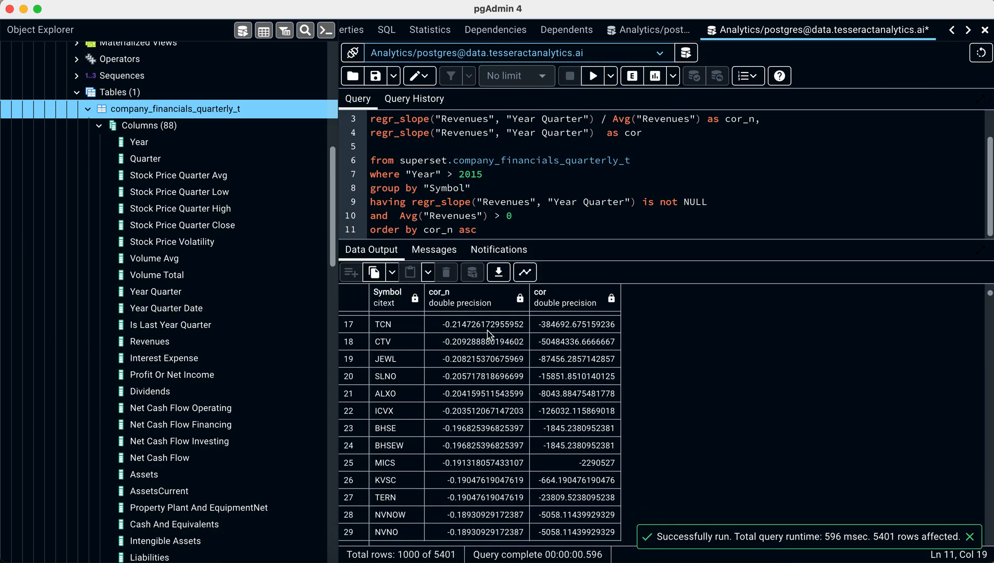
scroll(490, 333, up, 6)
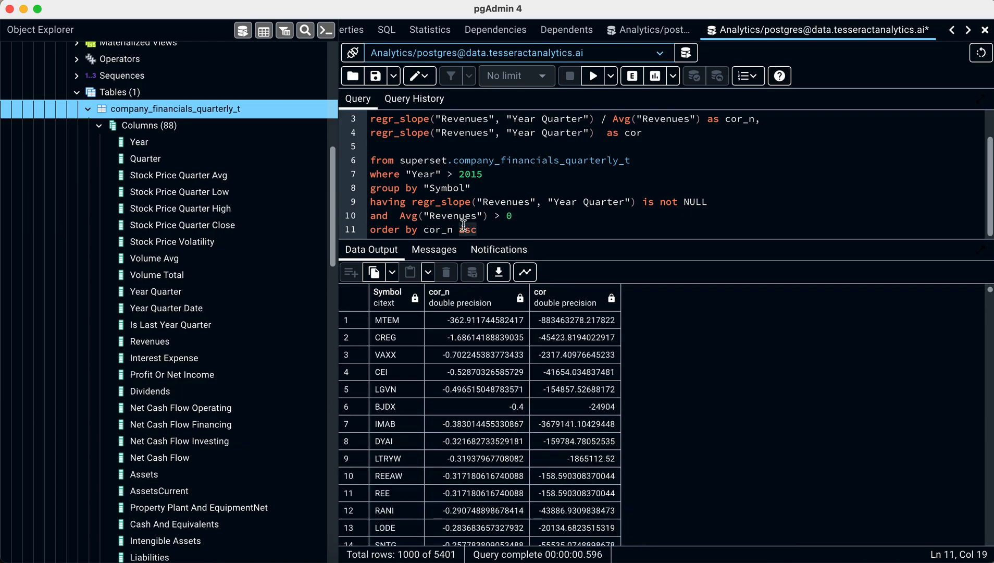
Change the sort order to cor_n desc and run the query.
text(desc)
key(Return)
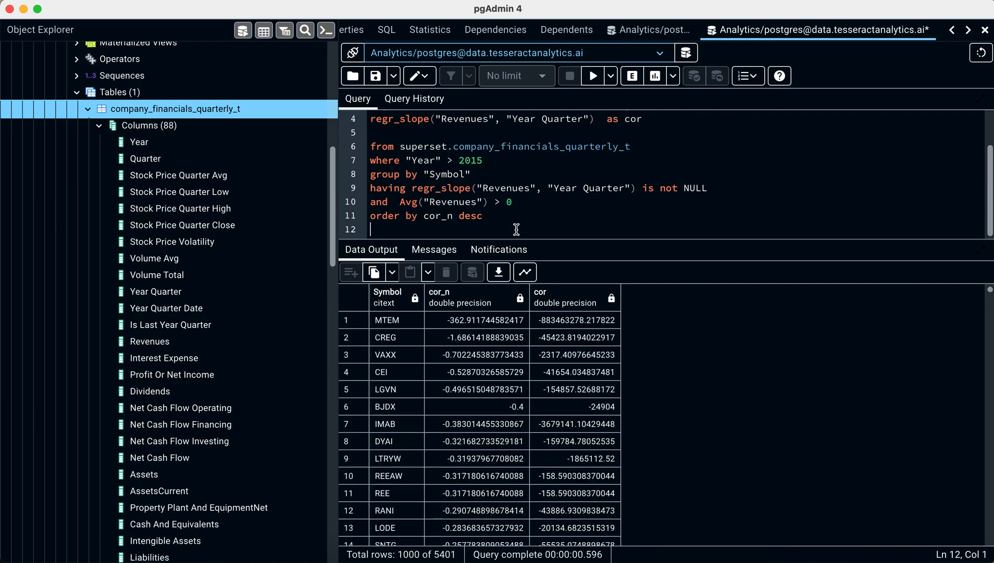
click(528, 215)
click(593, 75)
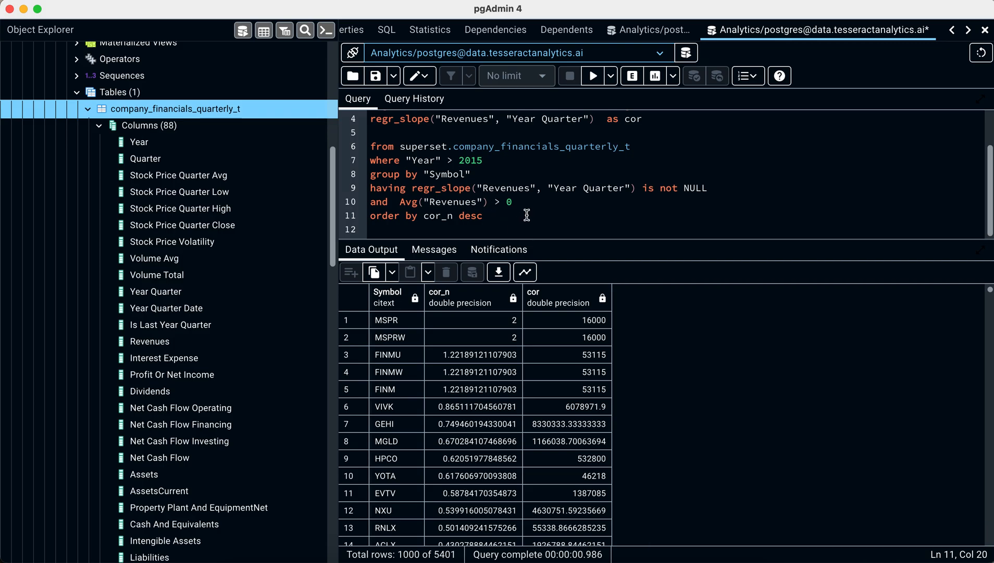
Remove the blank line above the from clause and indent the selected column lines under select.
click(493, 226)
key(Return)
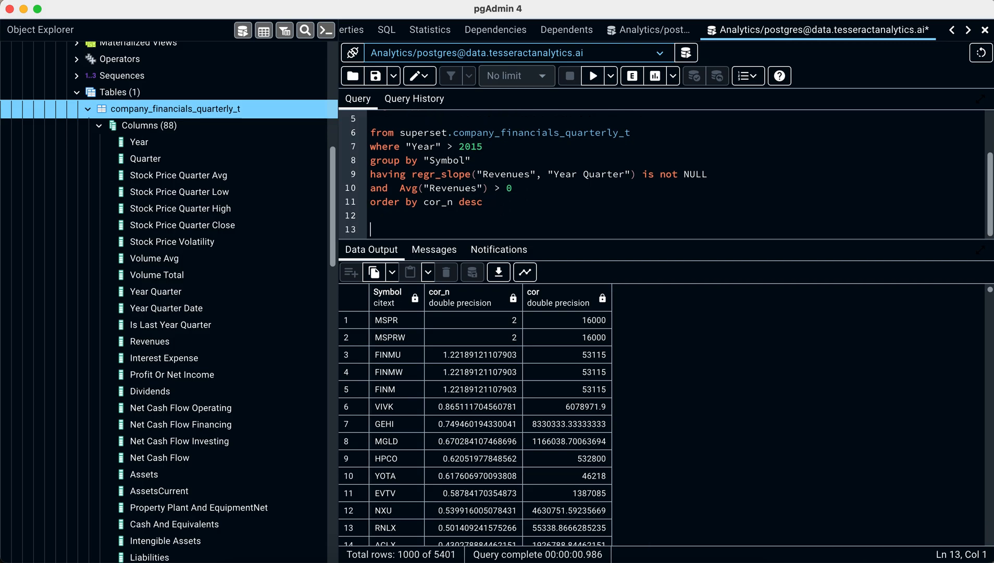
scroll(491, 210, up, 2)
click(409, 176)
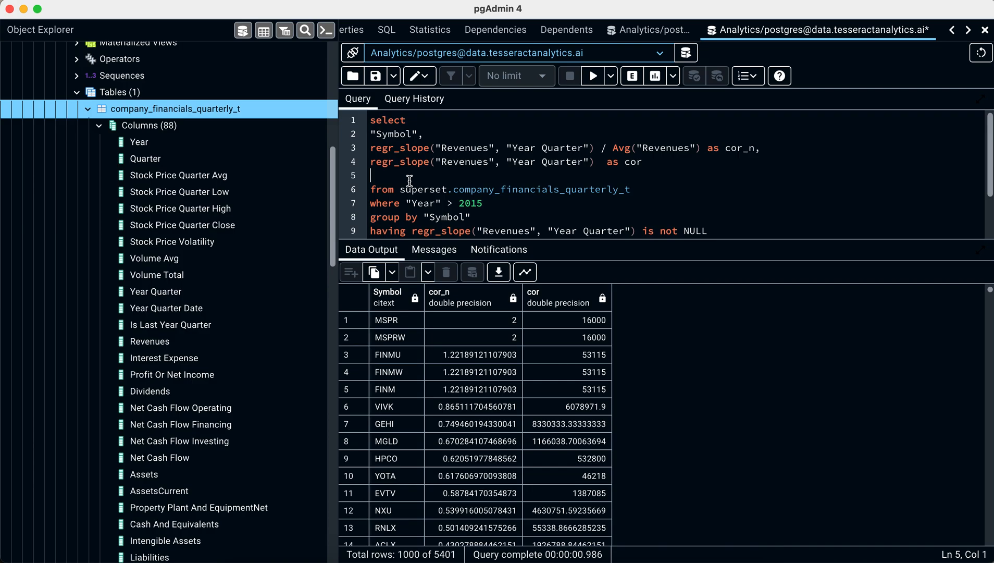
key(BackSpace)
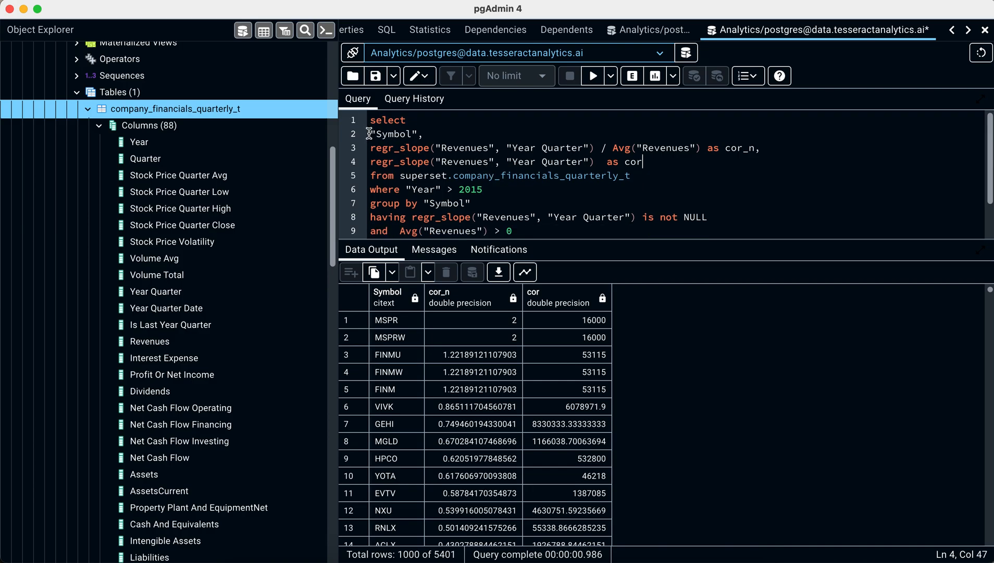
click(394, 158)
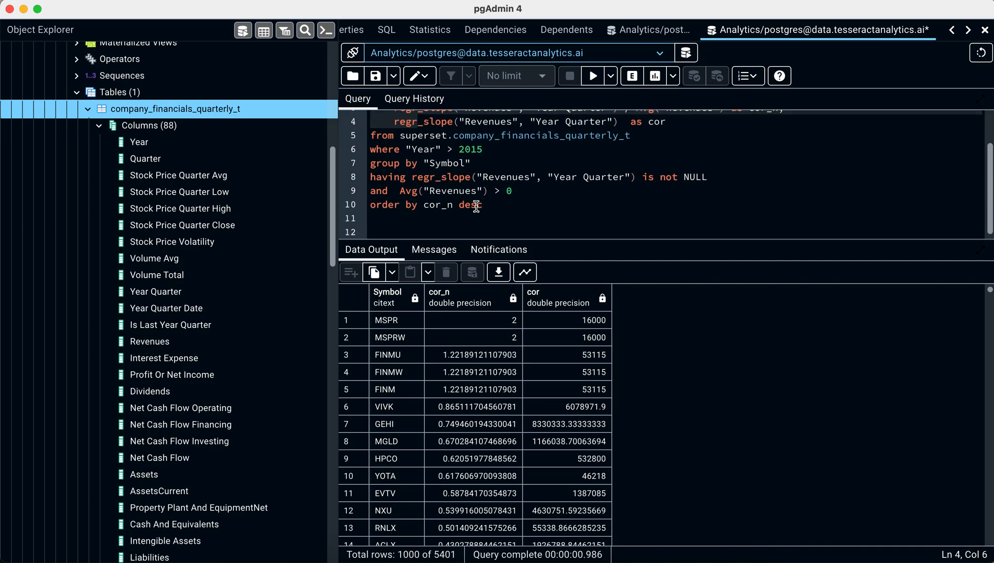
Indent the where, group by, having, and, and order by lines under the from clause.
drag(449, 219, 369, 149)
key(Tab)
click(532, 210)
scroll(532, 210, up, 3)
scroll(531, 210, down, 3)
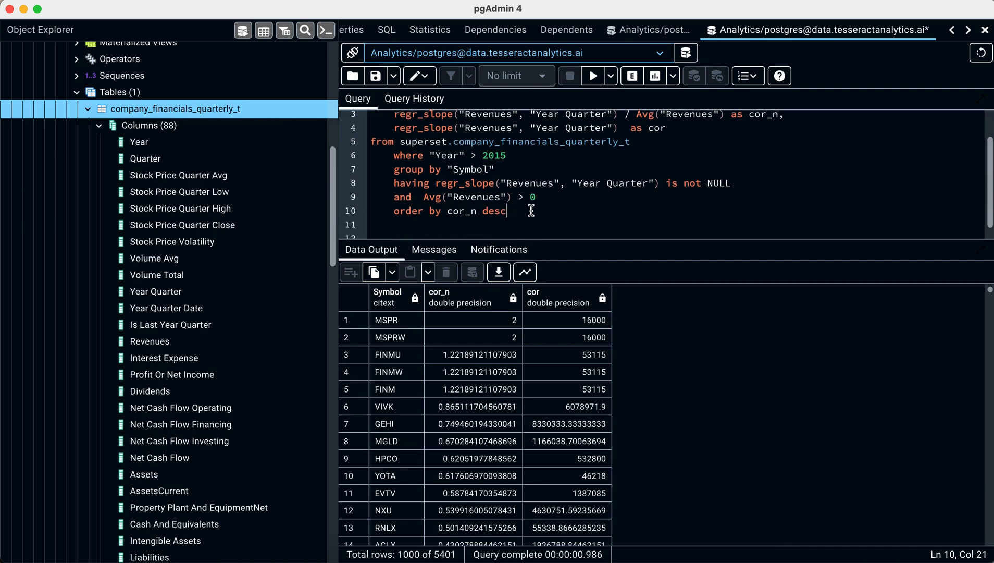
scroll(532, 210, up, 3)
scroll(532, 210, down, 3)
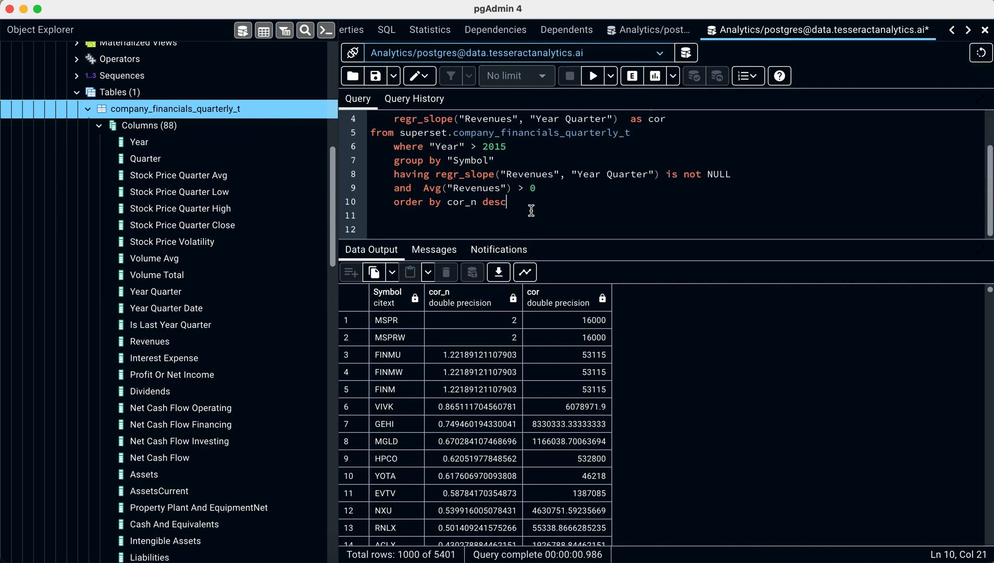
Add a new line below the order by clause and enlarge the query editor to fit the whole query.
key(Return)
scroll(483, 187, up, 3)
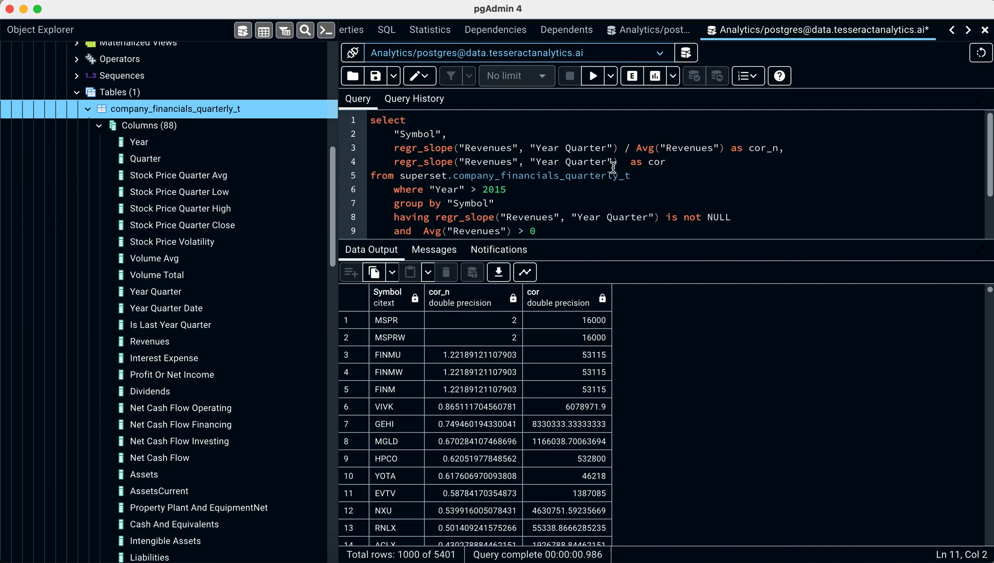
scroll(479, 178, down, 4)
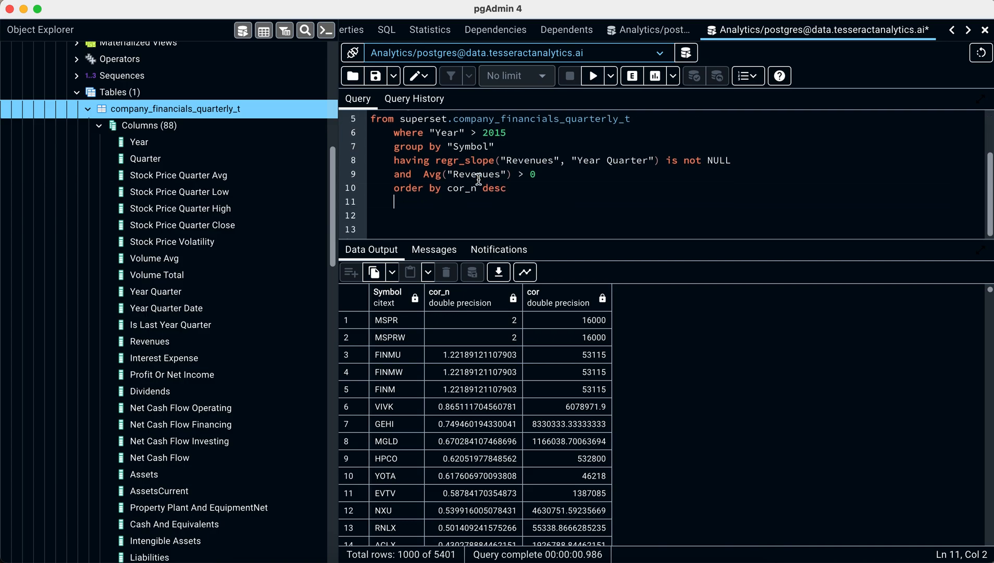
scroll(478, 178, up, 4)
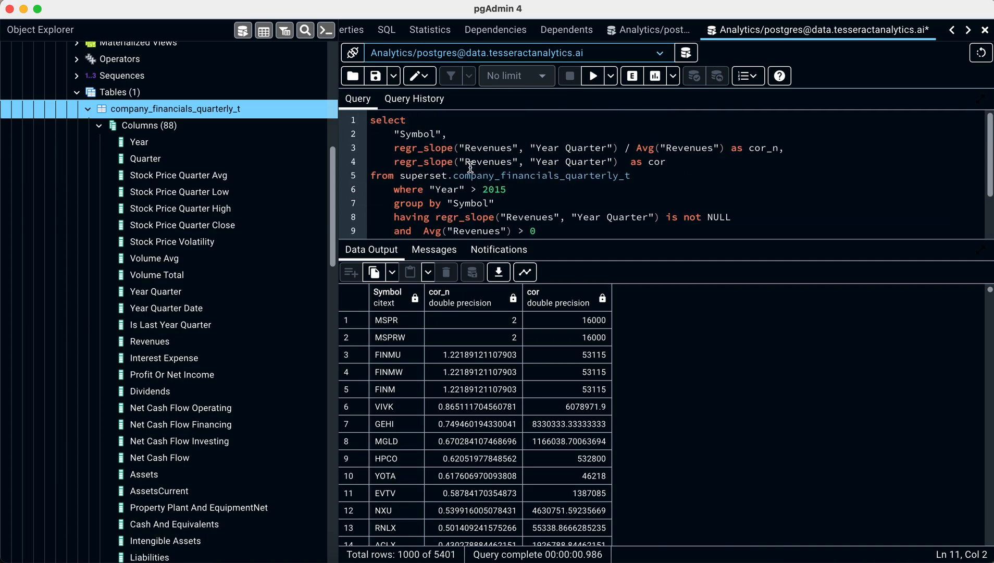
drag(467, 240, 469, 300)
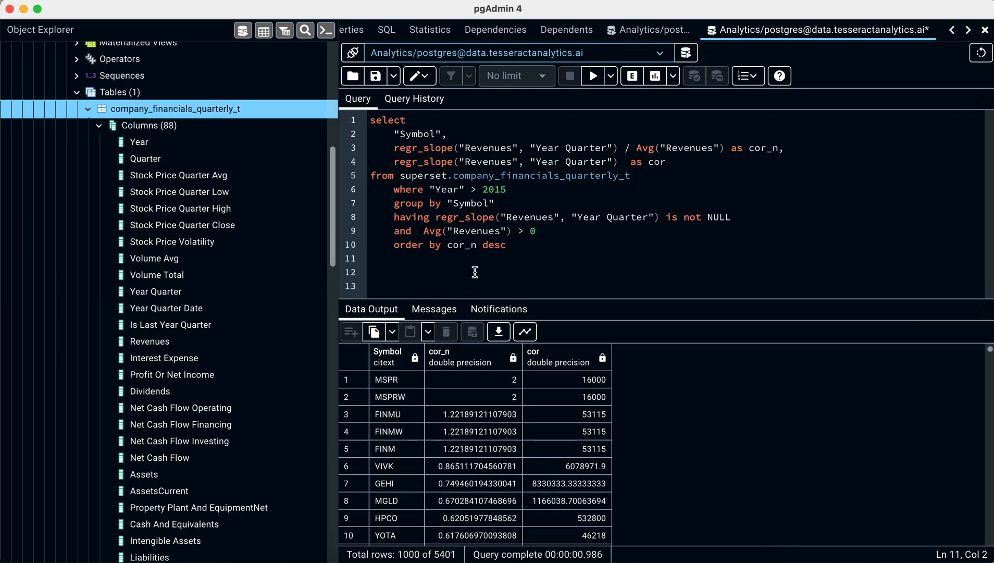
Add limit 100 below the order by clause and run the query.
click(398, 386)
scroll(391, 419, down, 5)
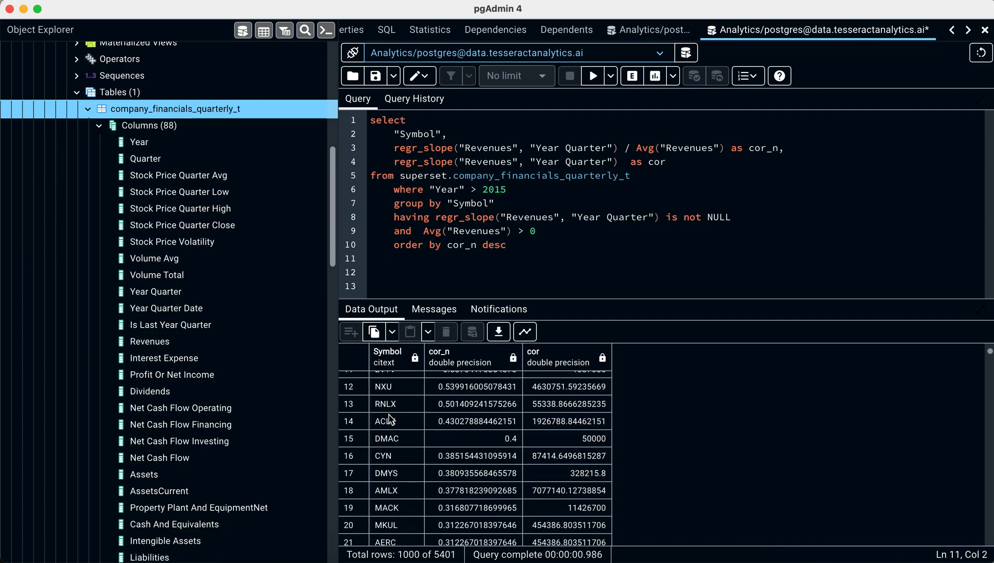
text(li)
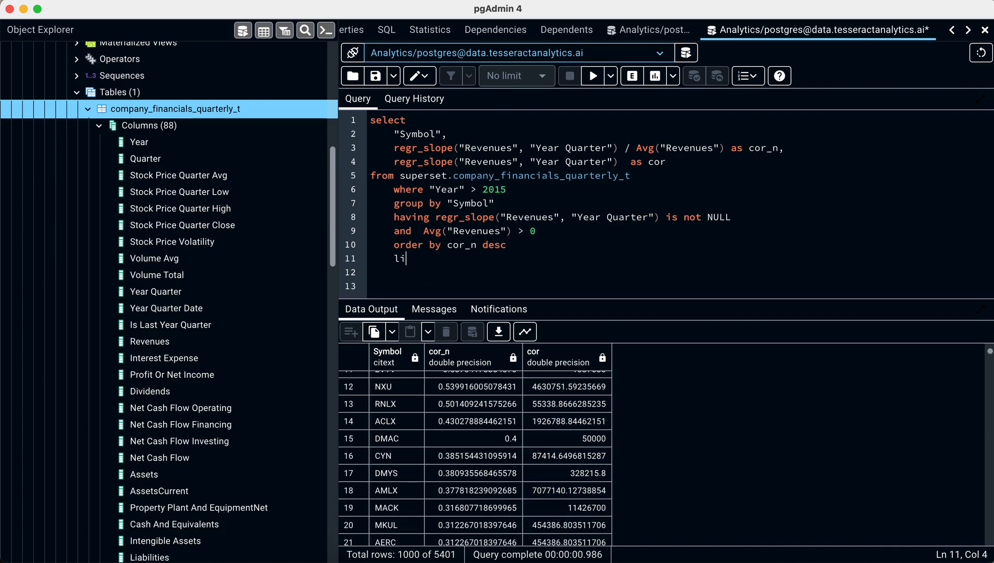
text(mit 100)
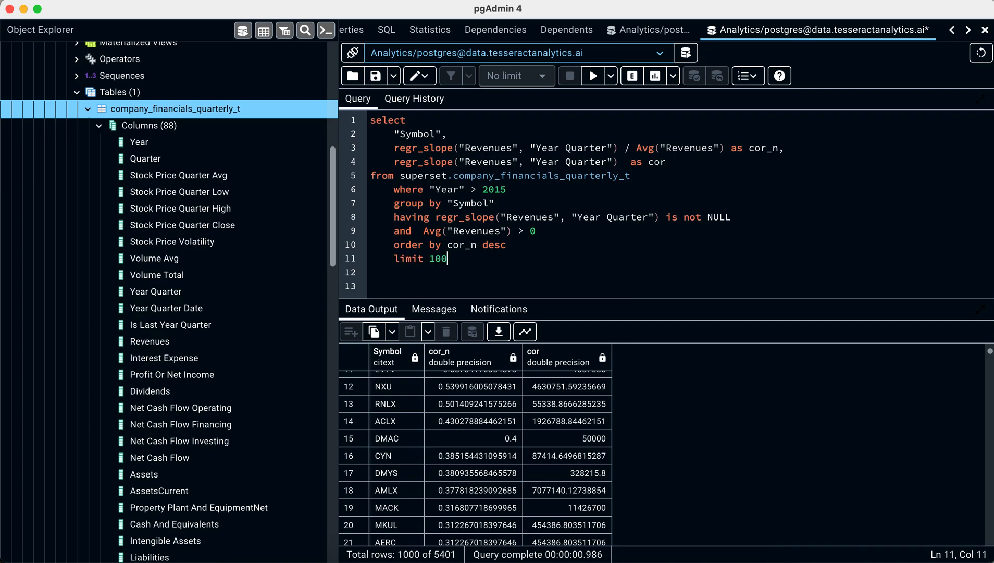
click(593, 76)
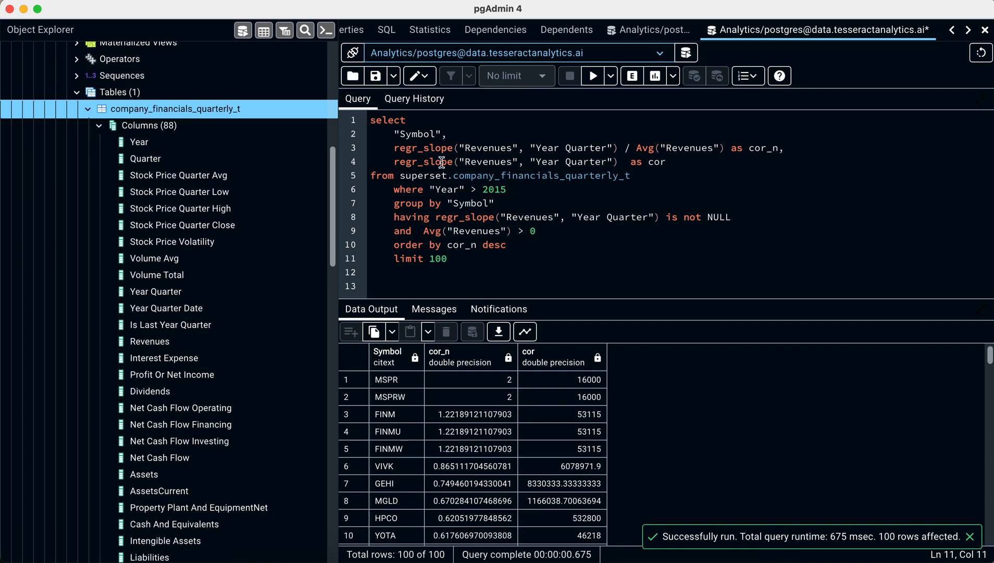
Try to return only "Symbol" by commenting out both regr_slope lines and removing the trailing comma, and run the query.
click(391, 148)
text(--)
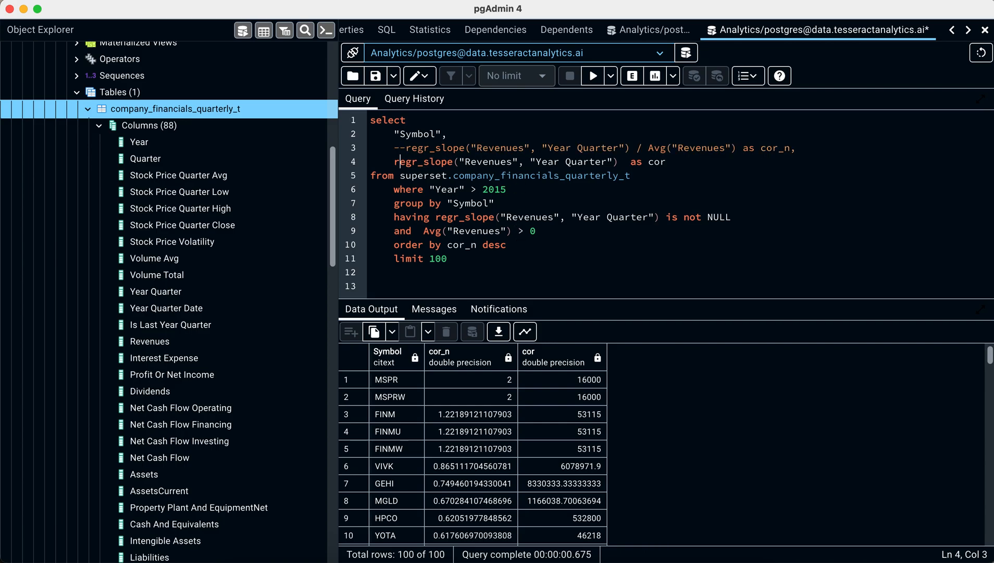
text(--)
click(459, 134)
key(BackSpace)
click(594, 77)
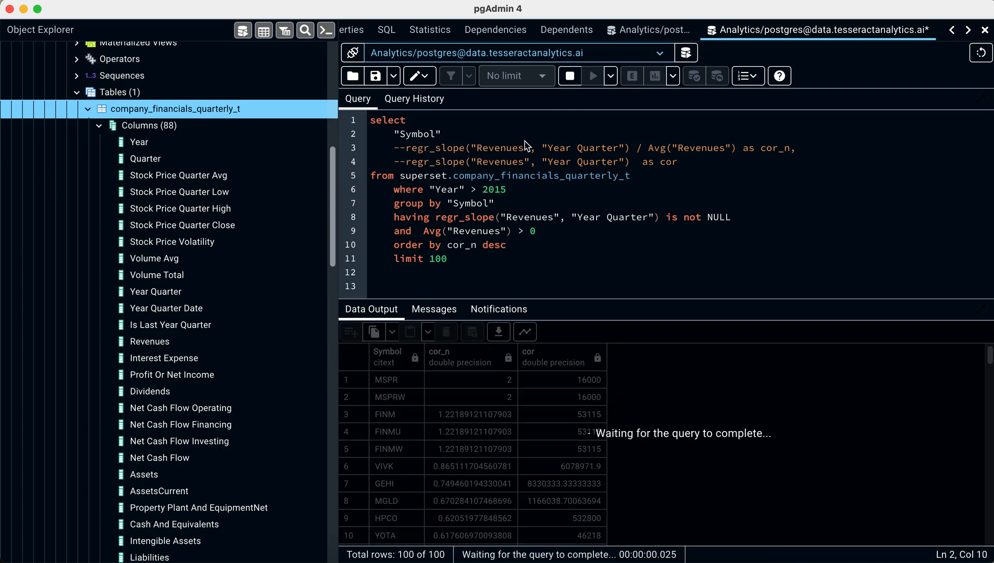
click(501, 268)
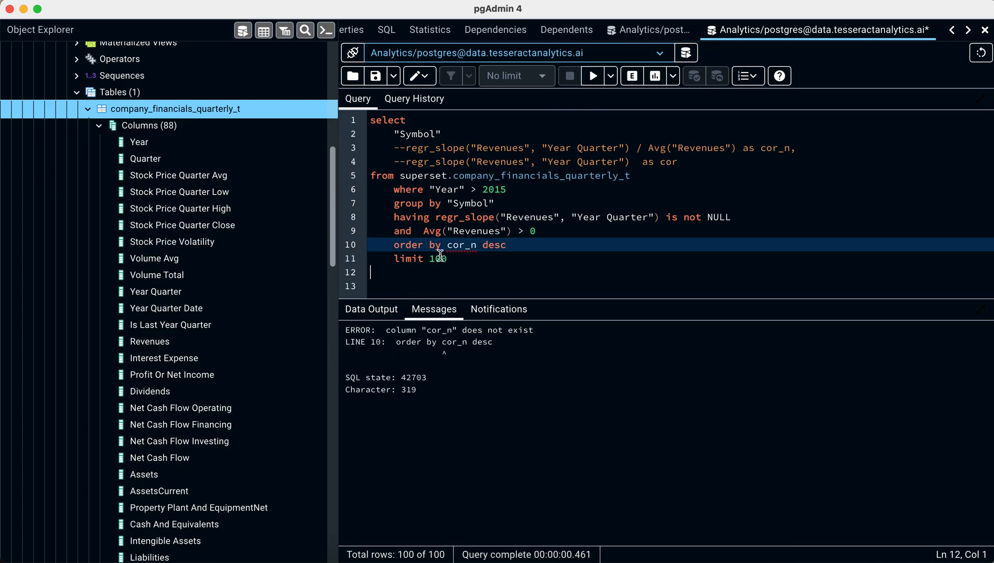
Uncomment both regr_slope lines and restore the comma after "Symbol".
click(407, 148)
key(BackSpace)
key(BackSpace)
key(BackSpace)
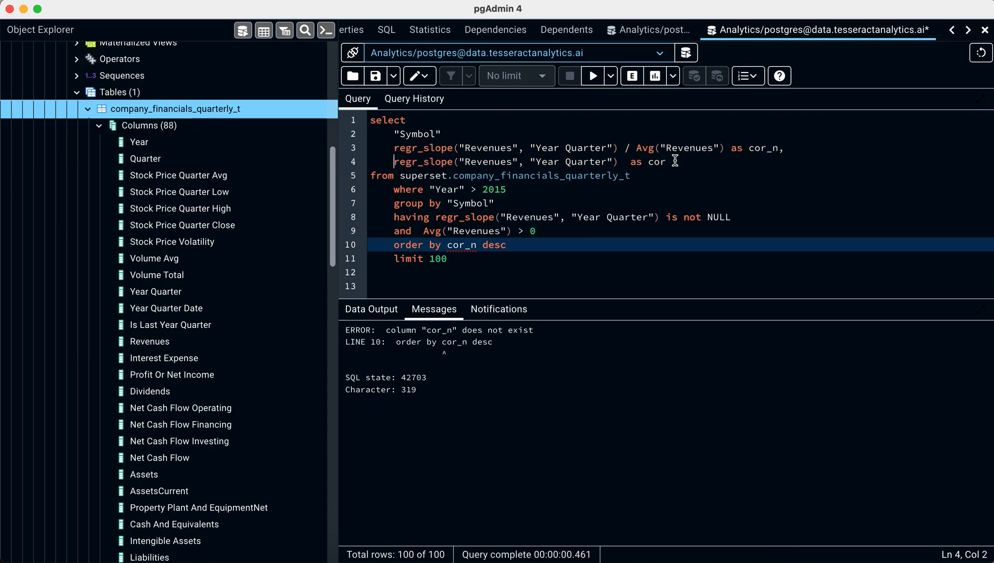
click(487, 133)
Add an outer select "Symbol" from ( on a new line above the existing query.
click(369, 120)
key(Return)
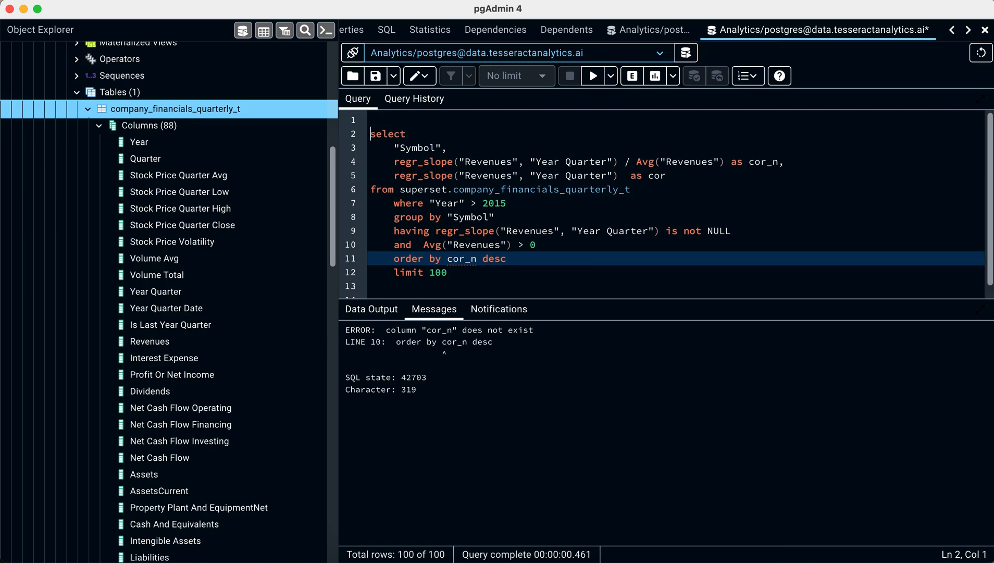
text(select)
drag(395, 151, 441, 148)
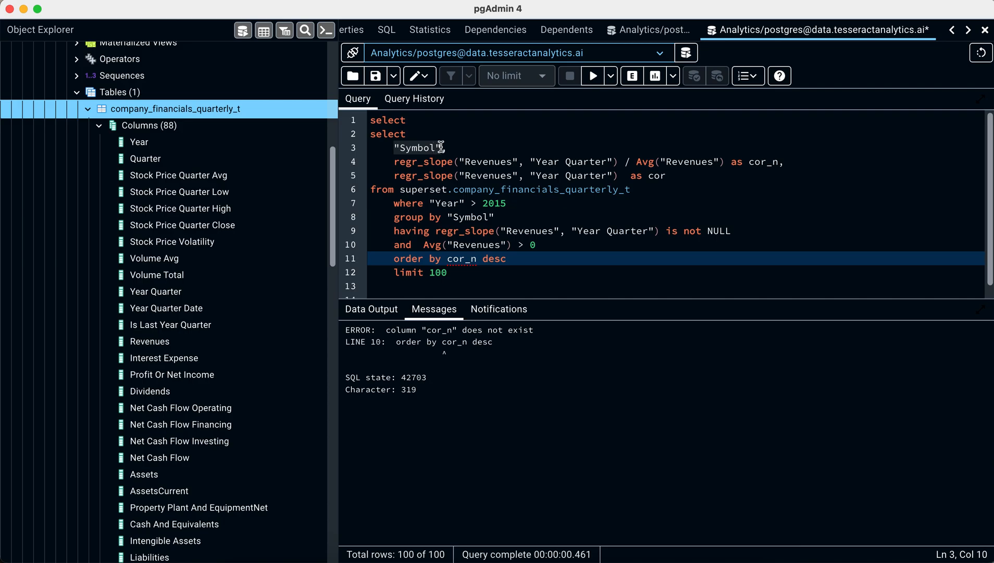
key(super+c)
click(434, 123)
key(super+v)
text(from ()
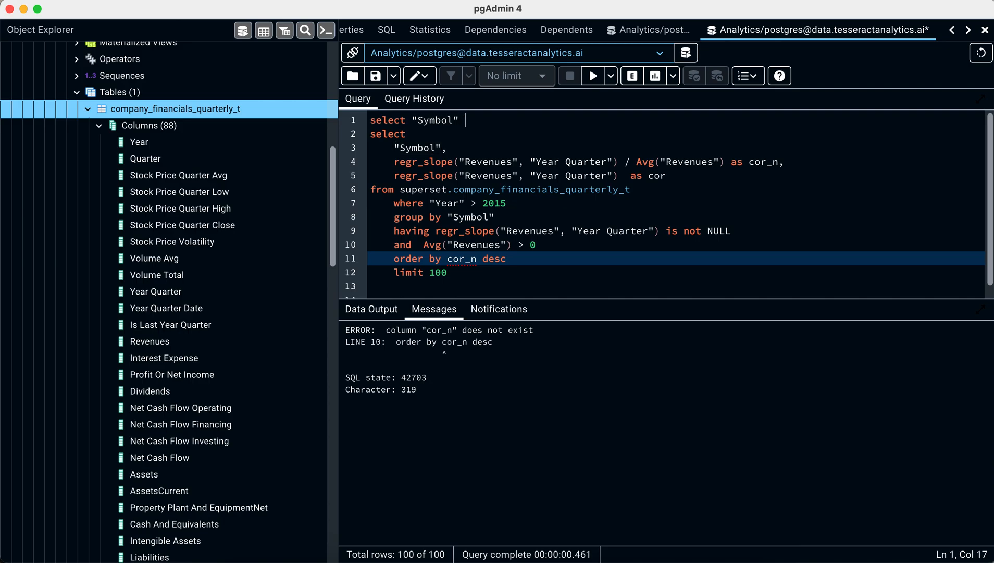
key(BackSpace)
Close the subquery after limit 100 with ) as x and run the query.
click(513, 281)
text() as x)
click(593, 75)
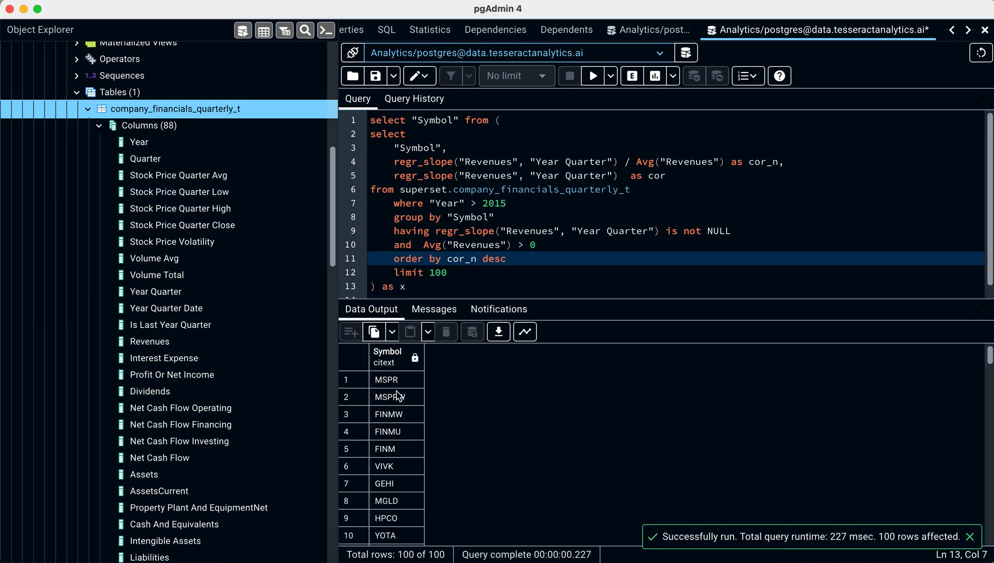
Select the Symbol column in the results, and switch to Tableau to clear the field search on the Growth Companies sheet.
click(397, 363)
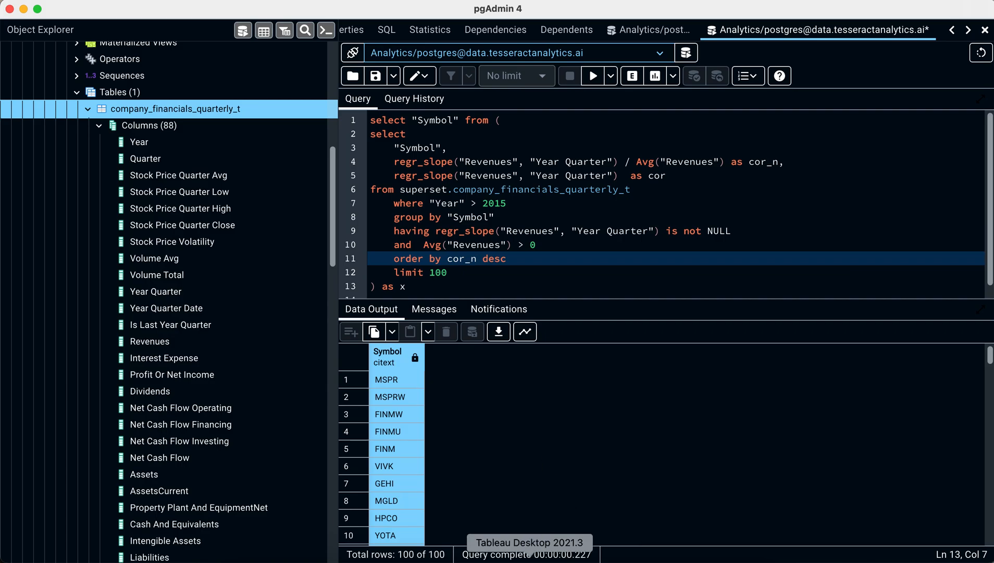
click(530, 559)
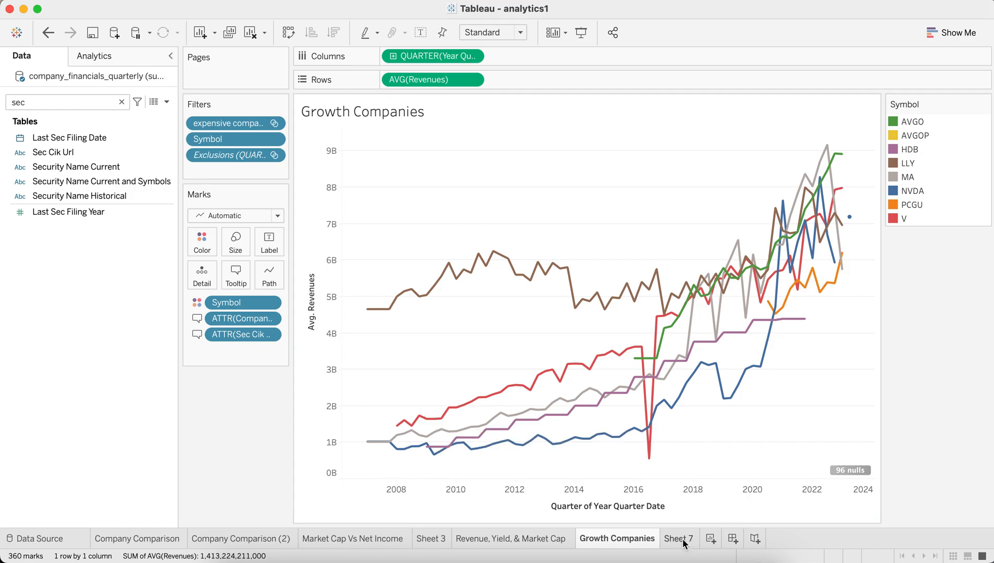
click(122, 101)
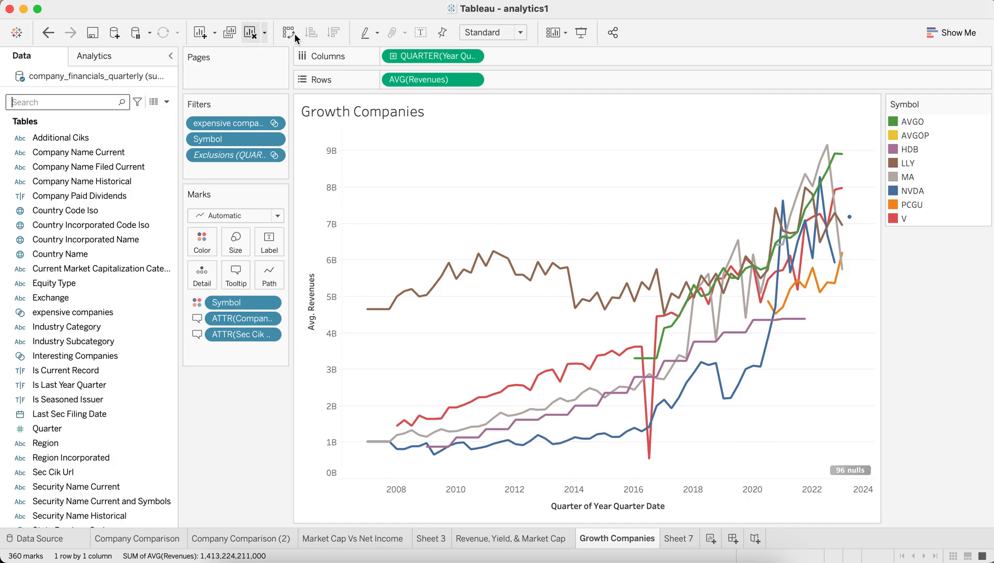
Examine the field list and the analysis, worksheet and data commands for a way to define a set of symbols.
click(330, 2)
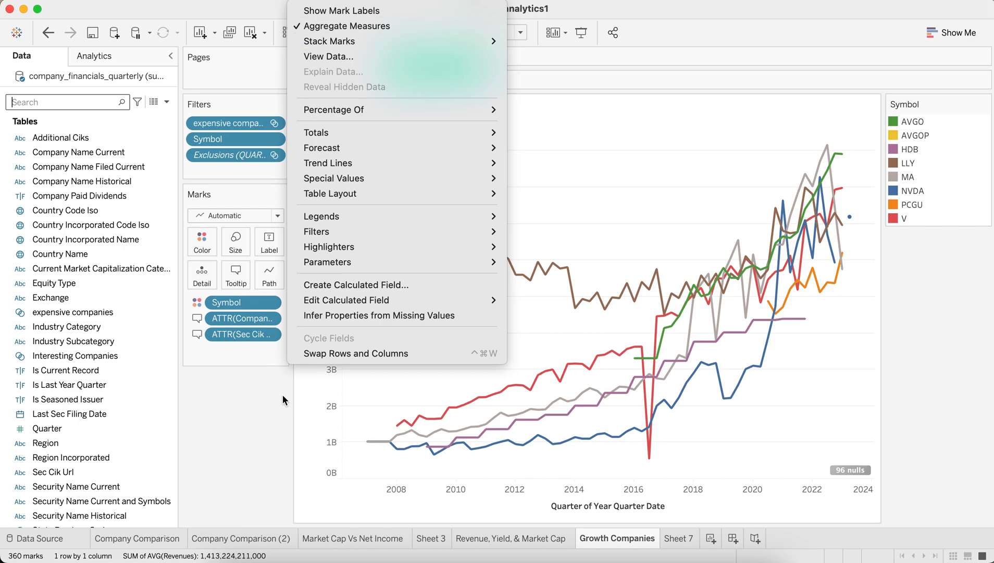
click(279, 423)
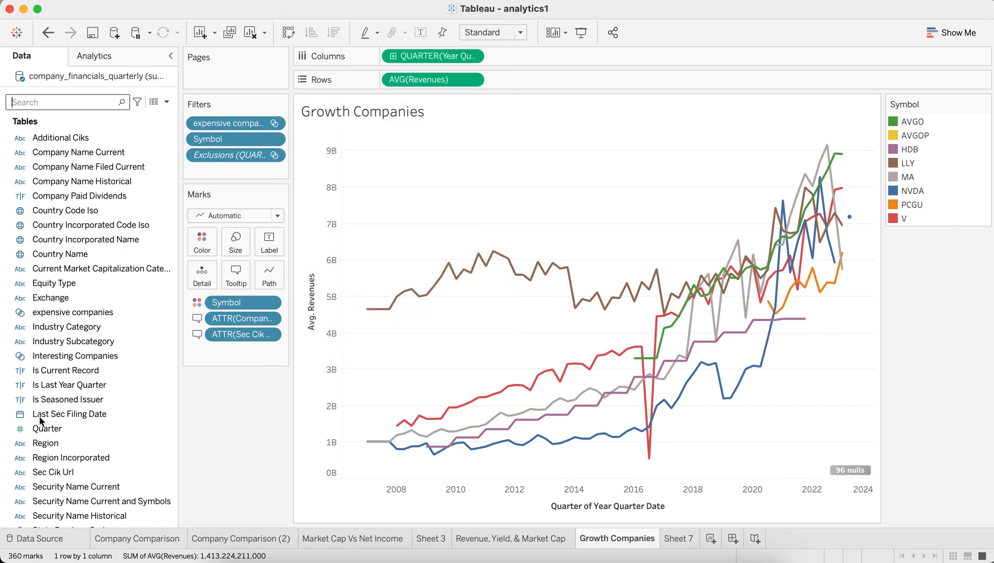
scroll(78, 359, down, 20)
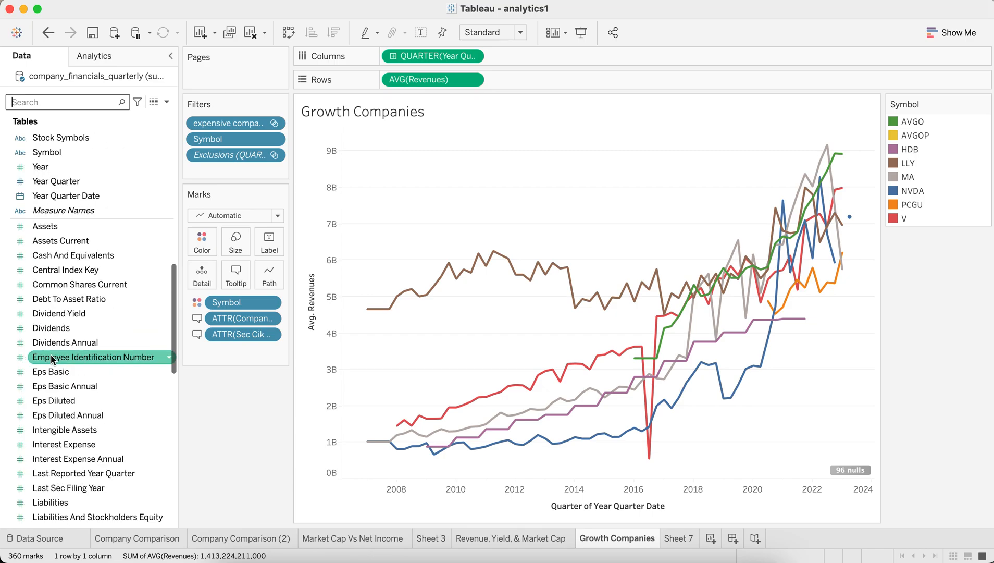
right_click(35, 524)
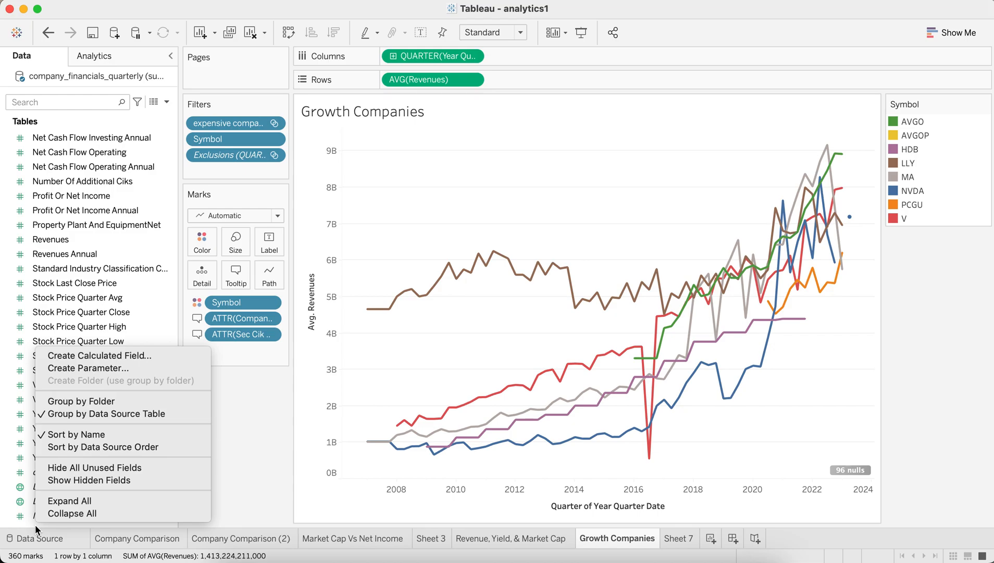
click(271, 459)
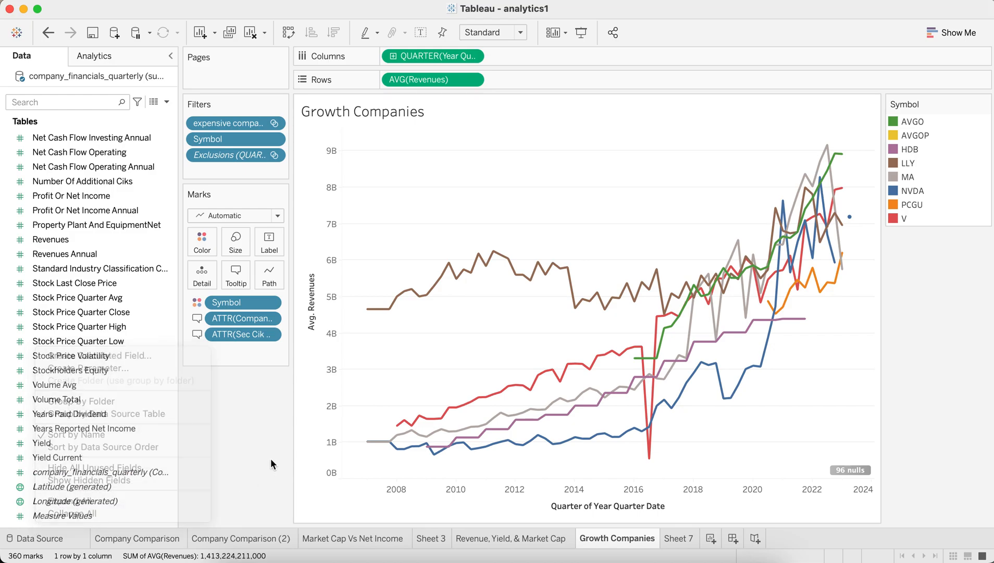
click(329, 2)
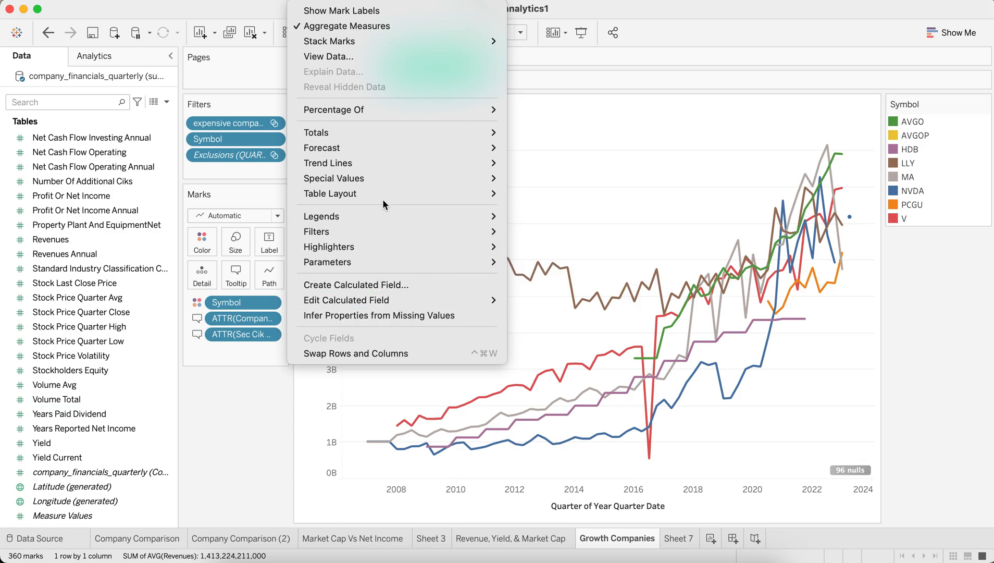
click(215, 473)
scroll(126, 327, up, 10)
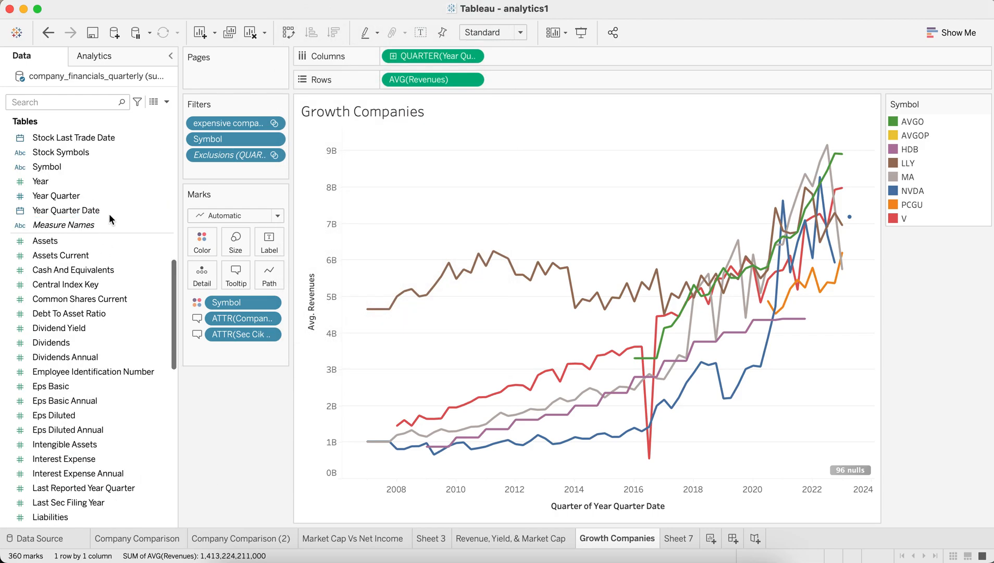
scroll(109, 213, up, 10)
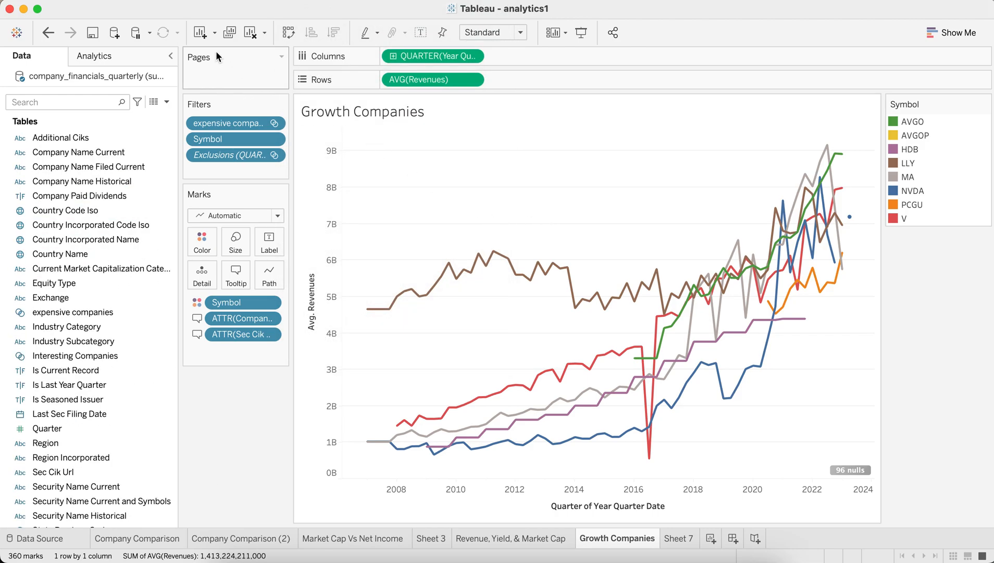
click(168, 1)
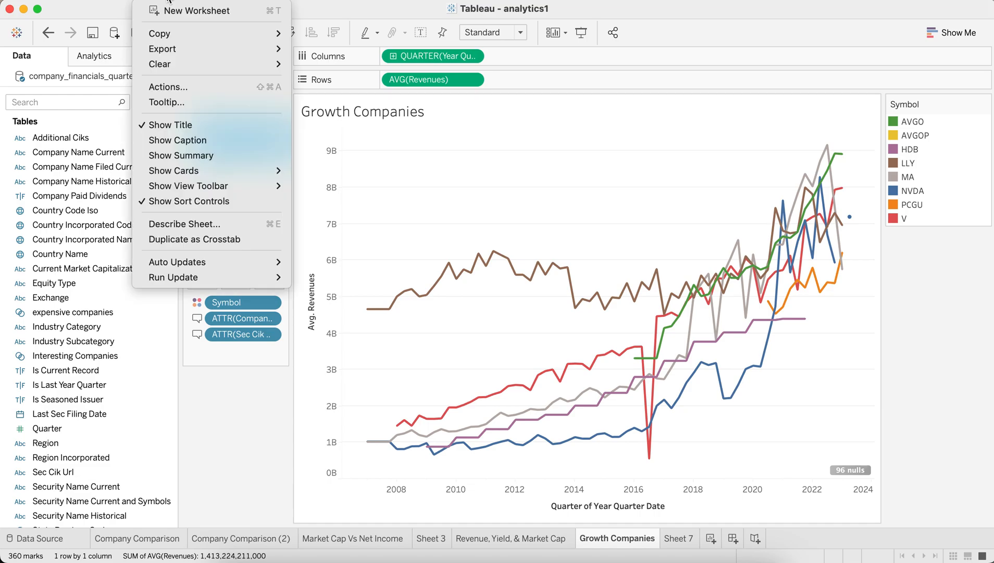
mouse_move(134, 1)
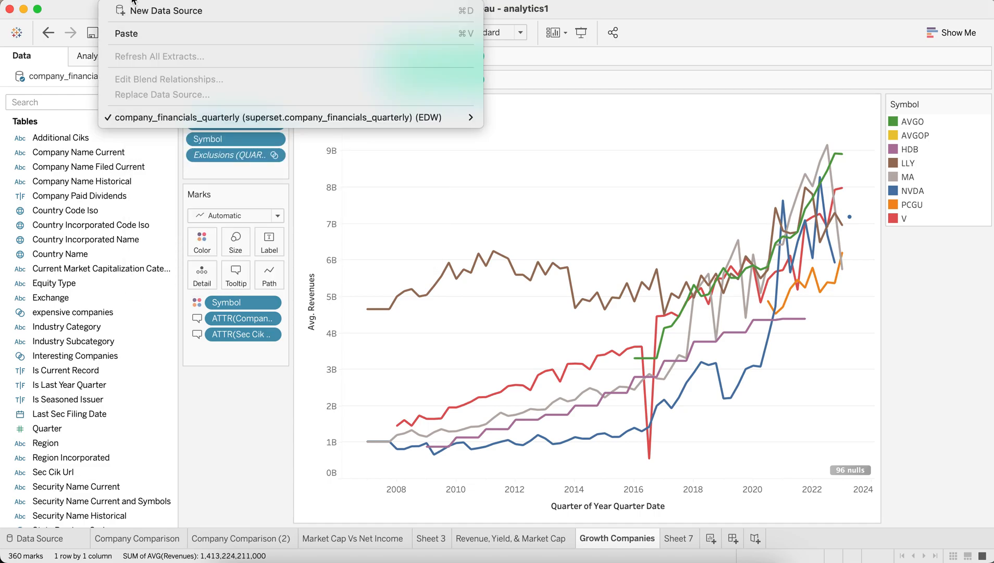
click(251, 452)
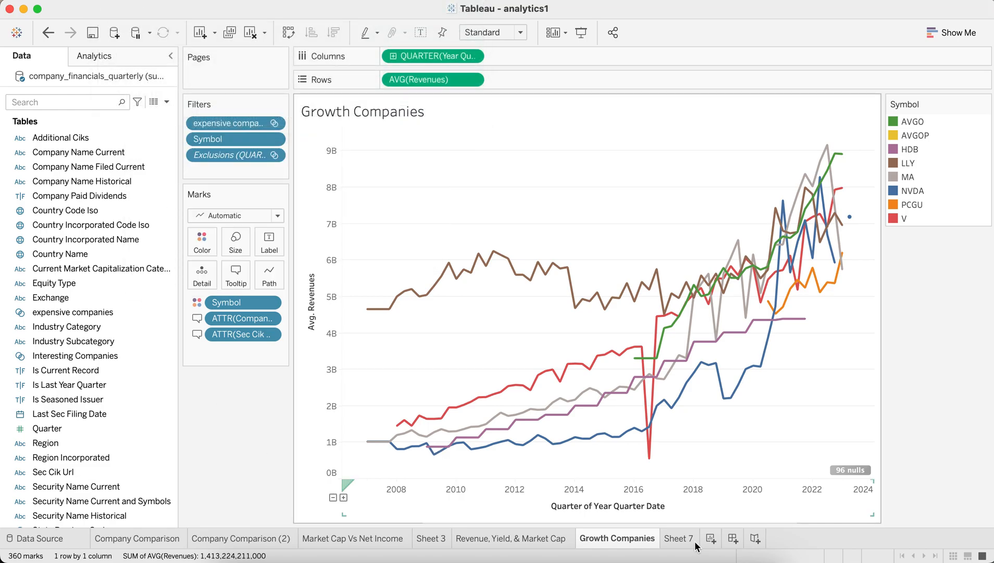
Add a new blank worksheet to the workbook after Sheet 7.
click(711, 539)
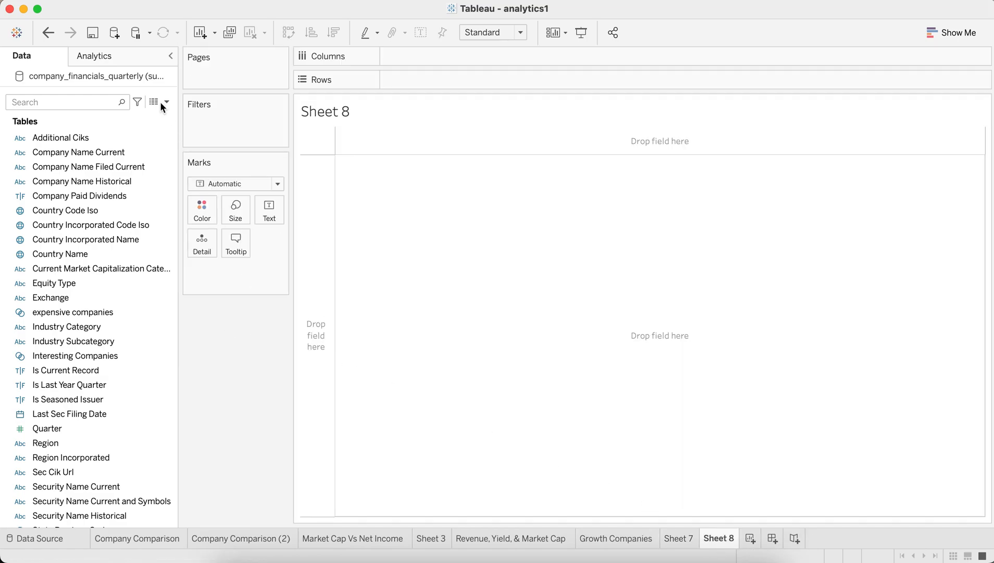
click(324, 1)
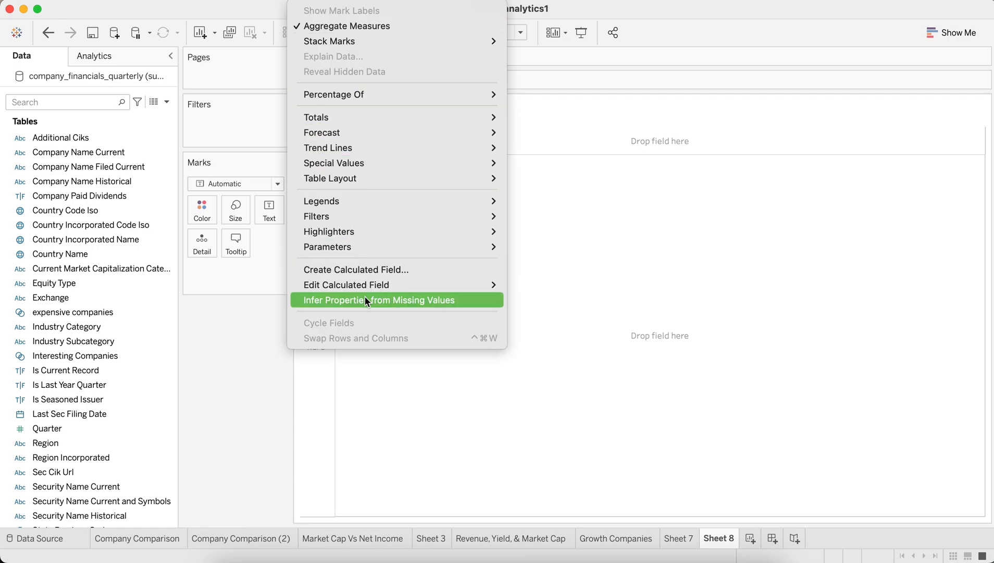
click(256, 434)
Open the Interesting Companies set for editing, examine how its symbol members are listed, and close it without changes.
scroll(127, 363, down, 3)
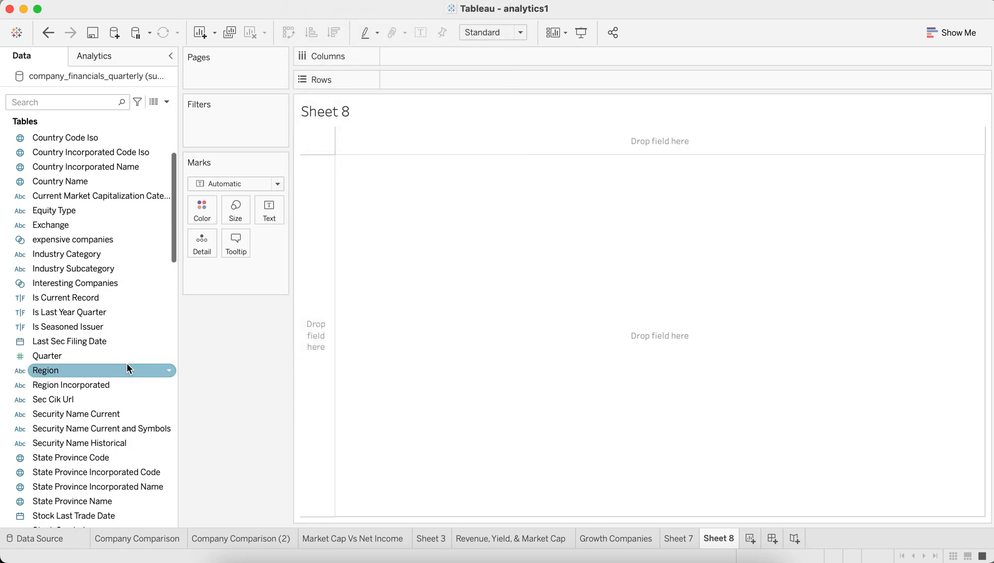
right_click(52, 282)
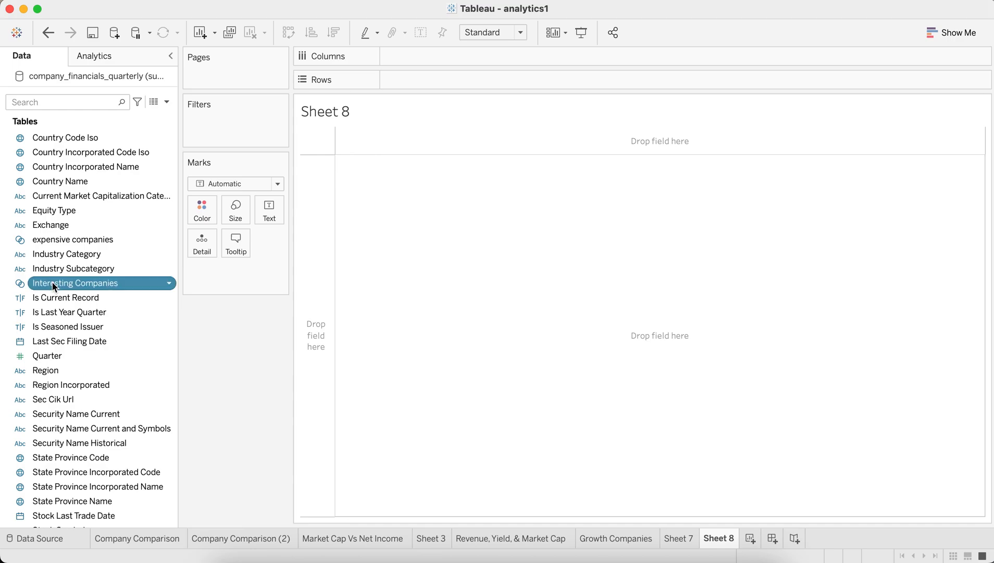
click(86, 359)
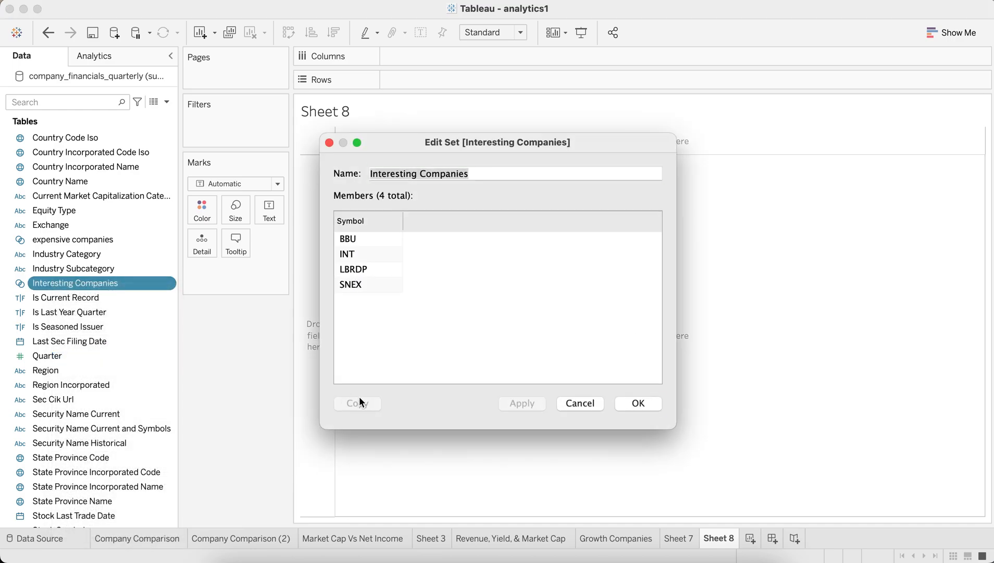
click(383, 224)
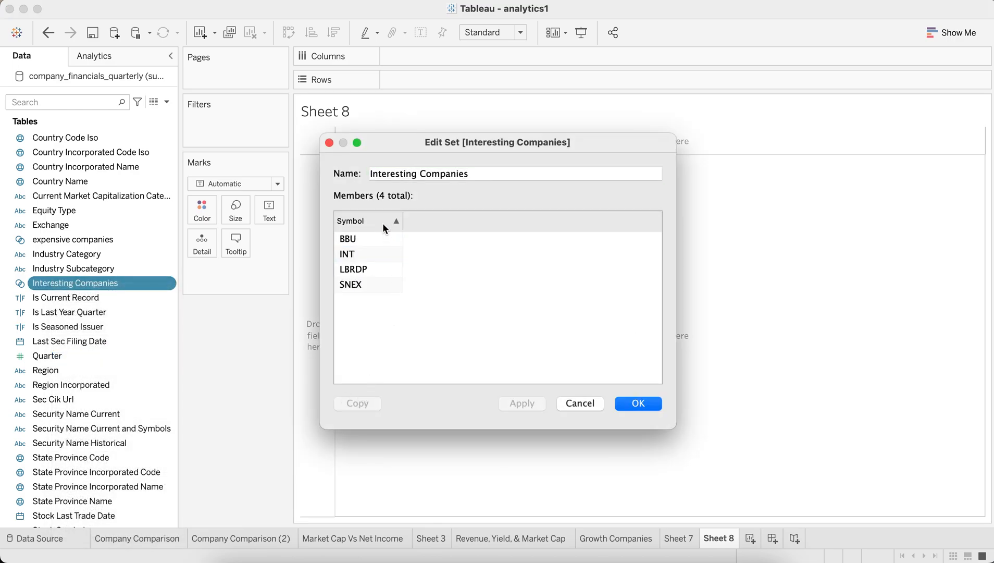
click(367, 269)
click(370, 243)
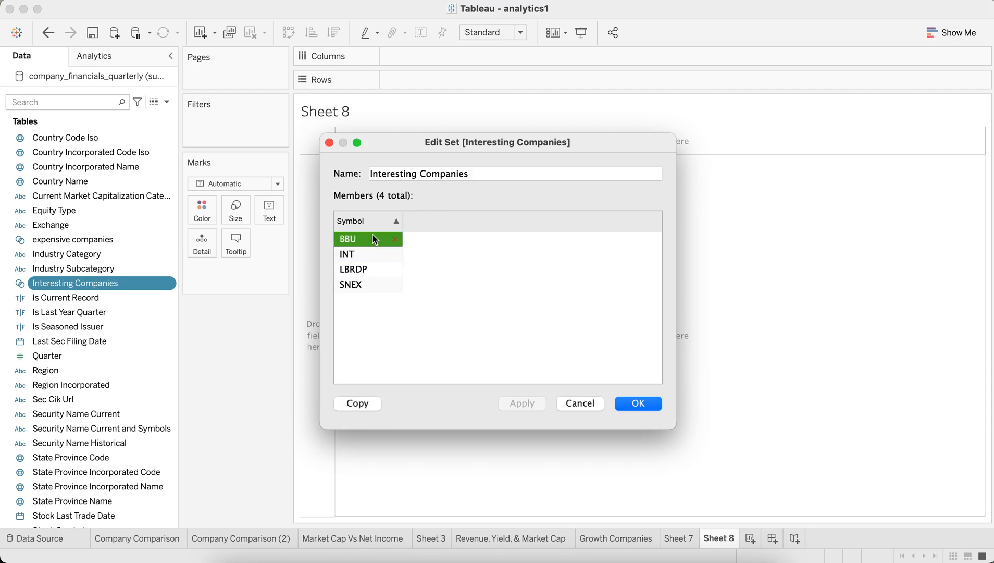
click(372, 285)
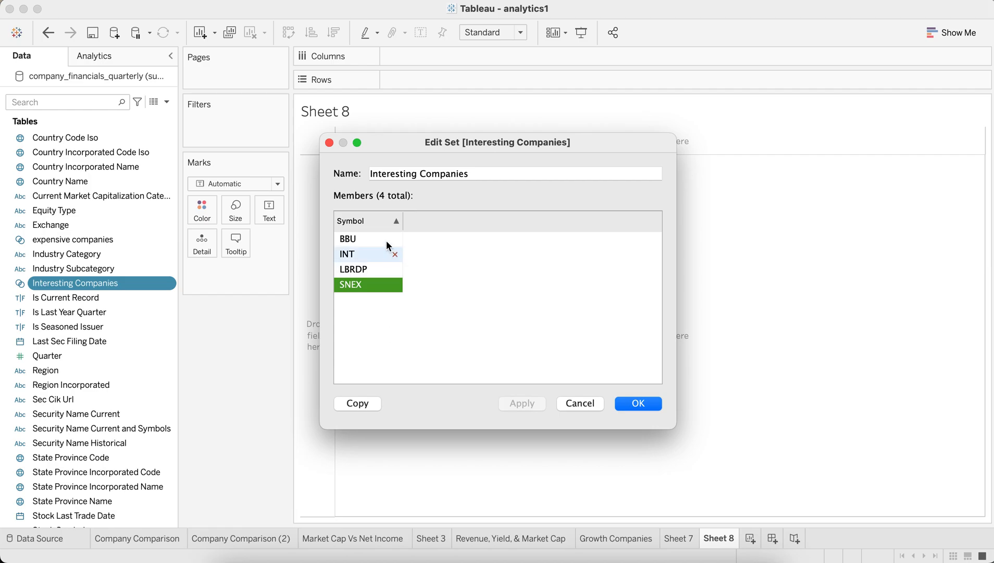
click(590, 402)
Switch to pgAdmin and add create view growth_stocks as on a new line above the query.
click(483, 556)
click(522, 260)
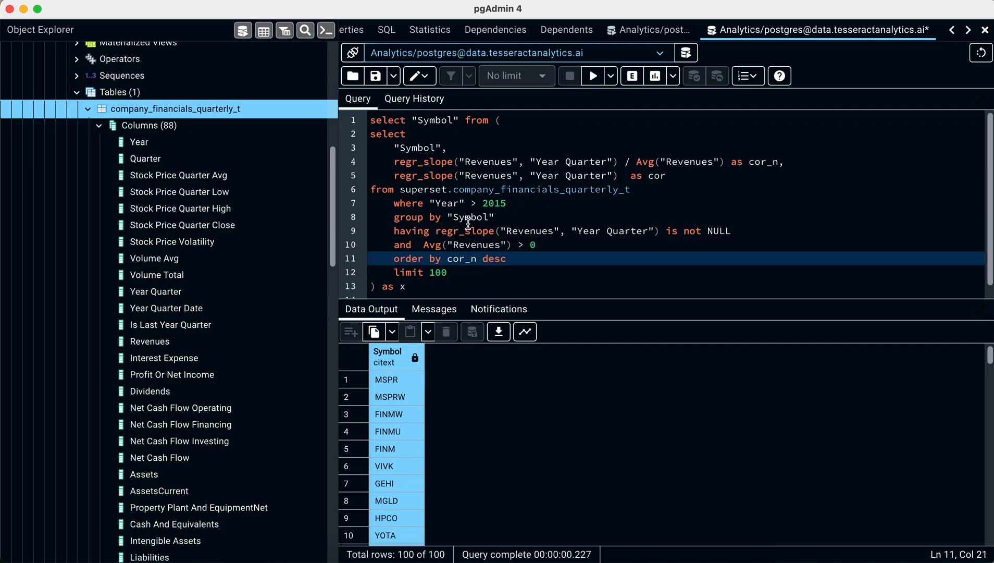
click(370, 120)
key(Return)
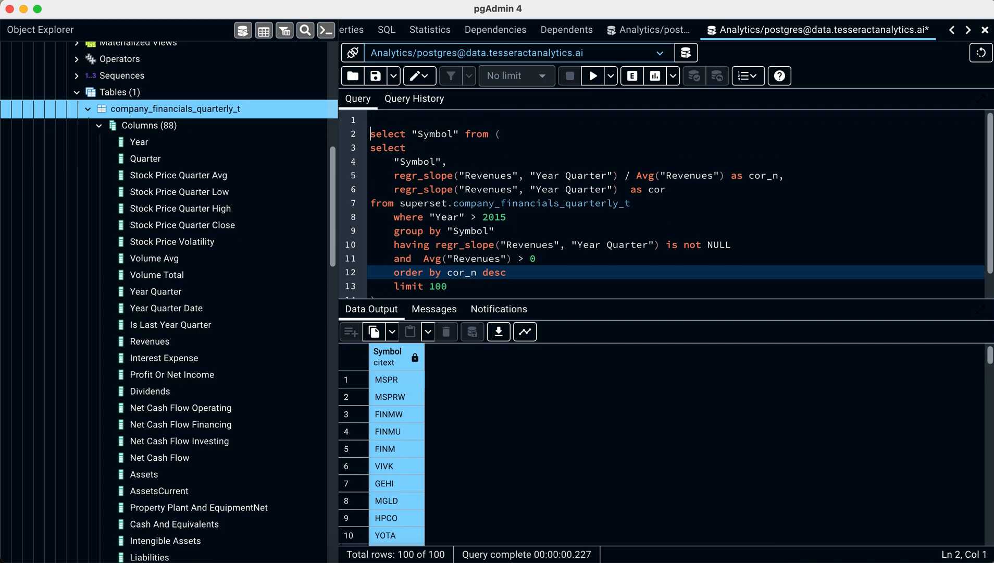
text(create view )
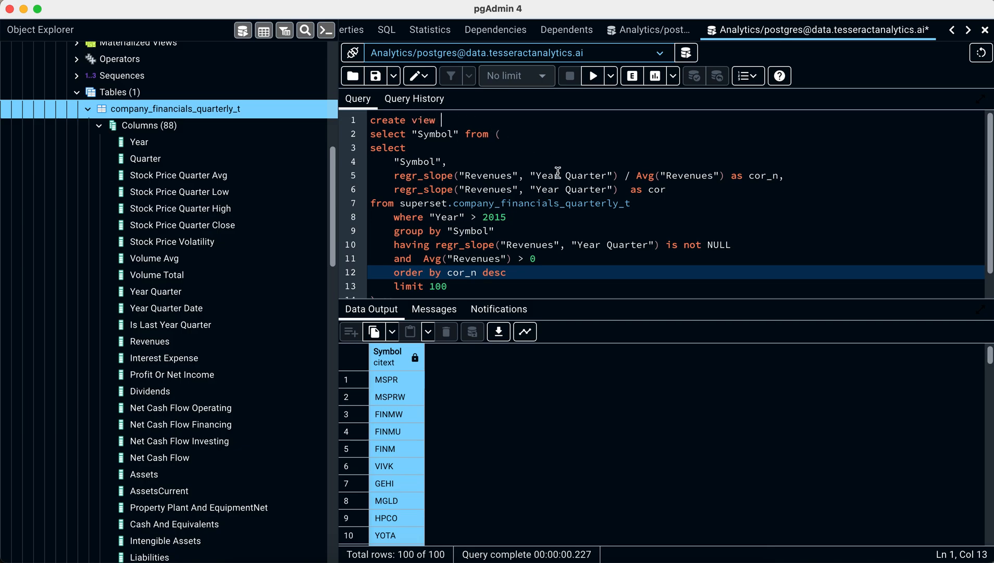
text(growth_stocks)
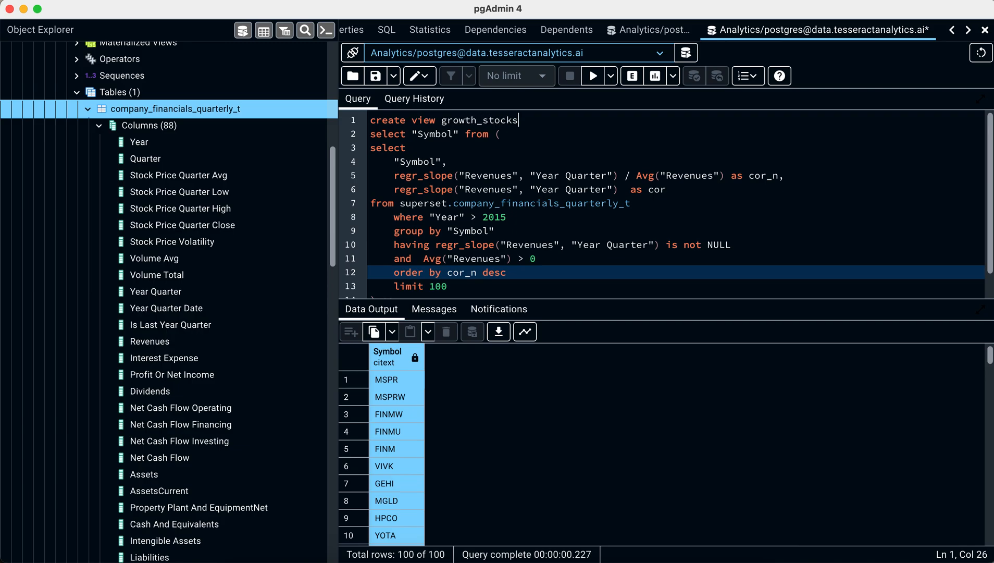
text( as)
Check the rest of the statement and run it to create the growth_stocks view.
click(550, 150)
scroll(550, 153, down, 2)
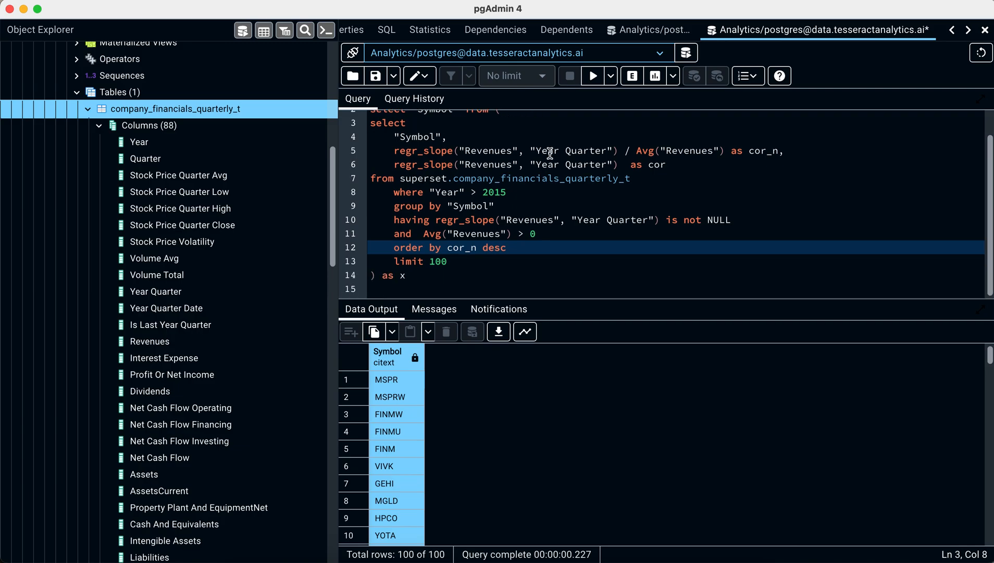
click(590, 77)
Copy the view name growth_stocks from the statement and switch to the Data Source page in Tableau.
scroll(513, 197, up, 2)
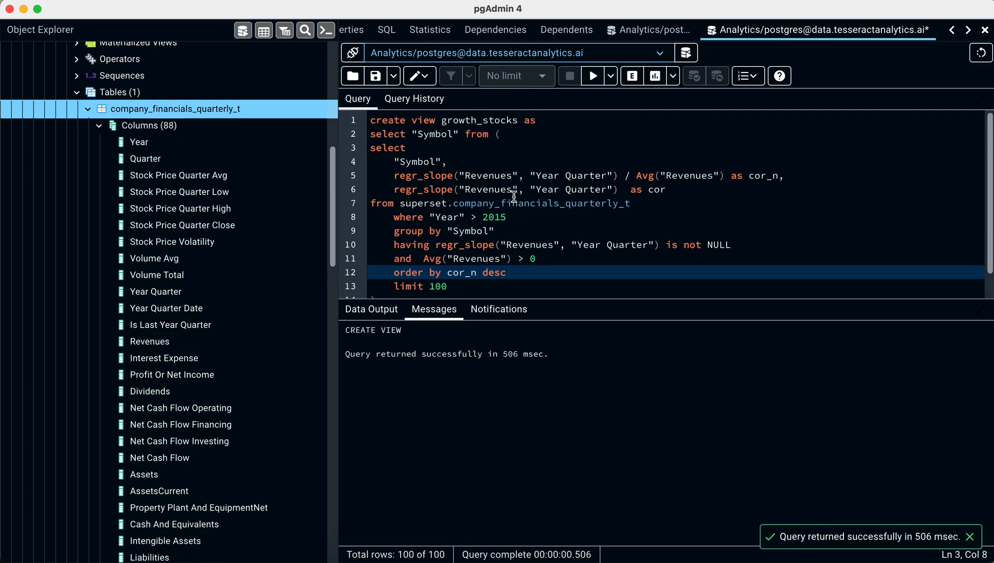
double_click(505, 120)
key(super+c)
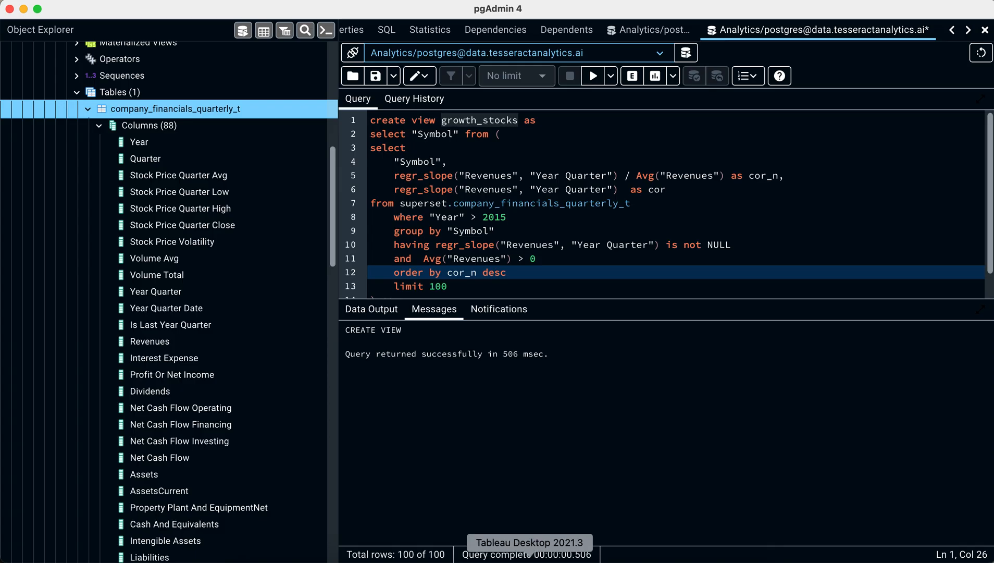
click(529, 558)
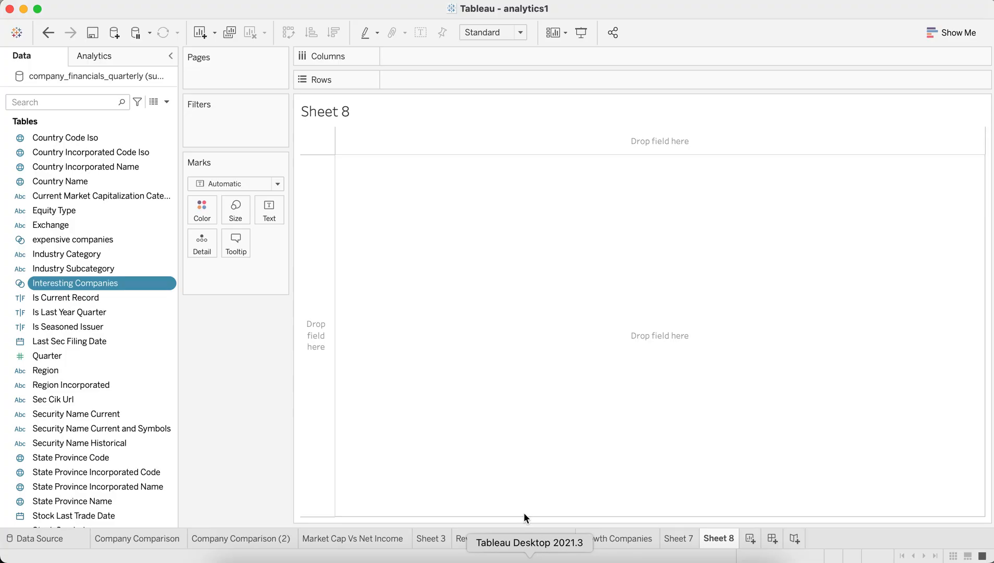
click(54, 542)
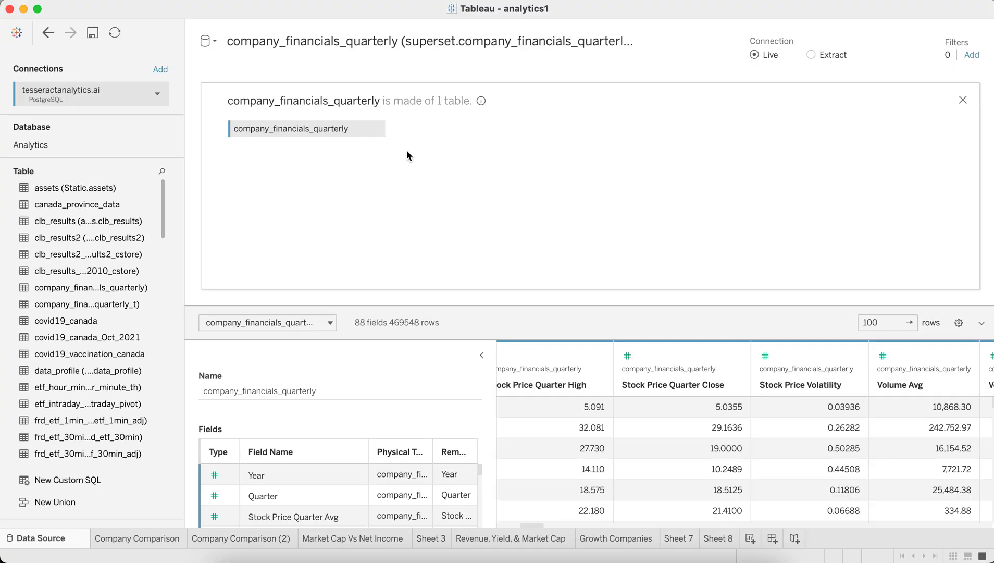
Refresh the data source and search its table list for growth_stocks.
click(379, 127)
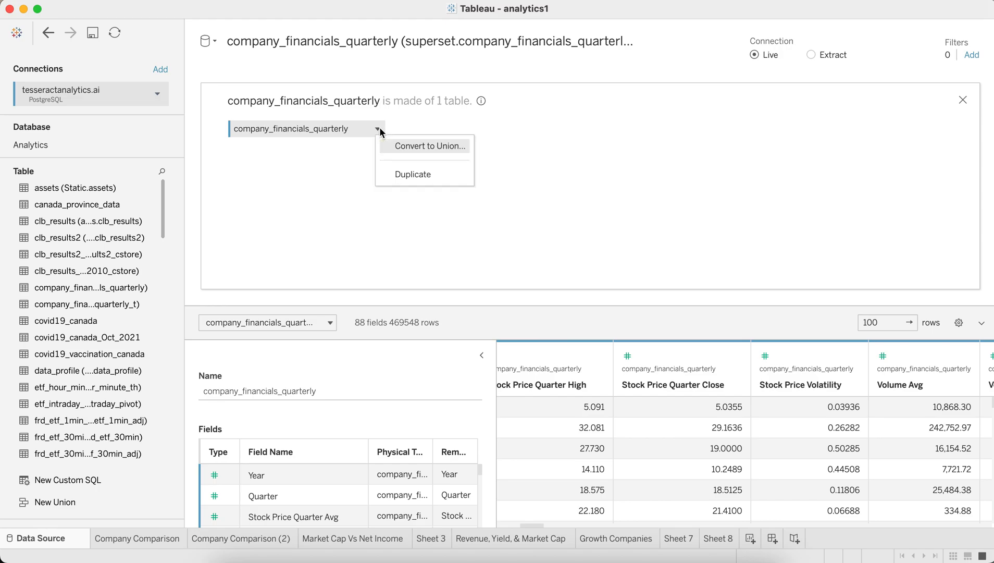
click(320, 189)
click(161, 171)
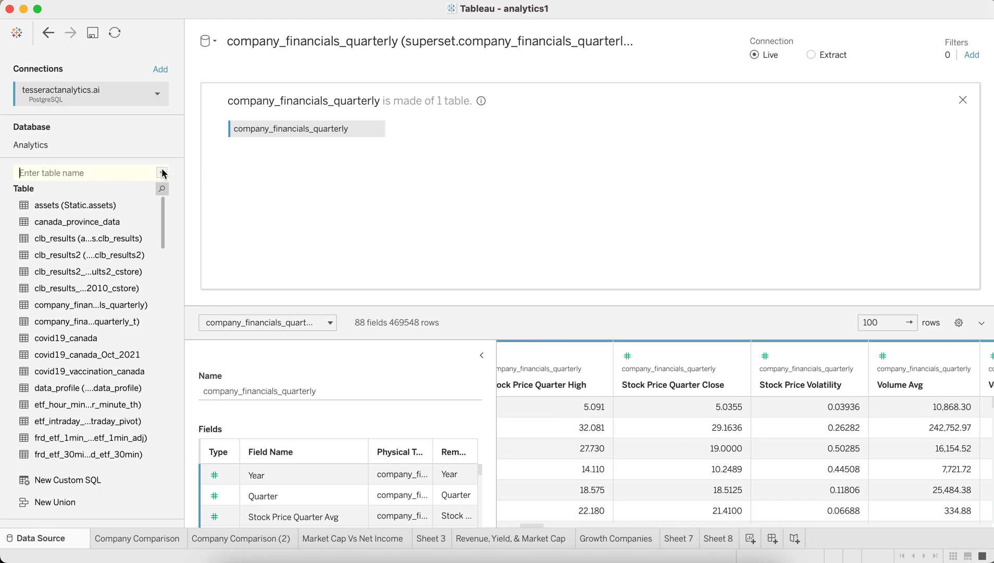
click(116, 33)
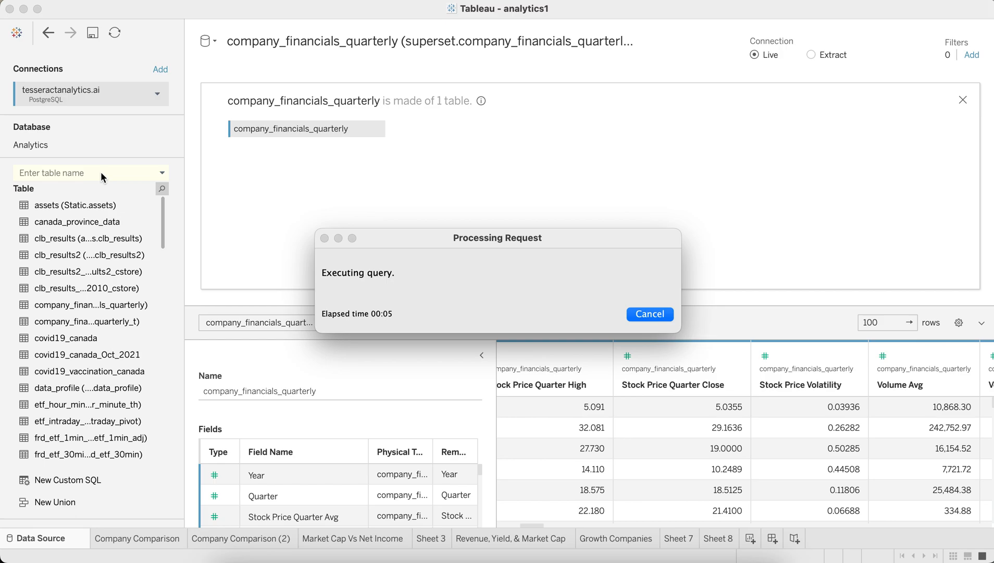
click(81, 172)
key(super+v)
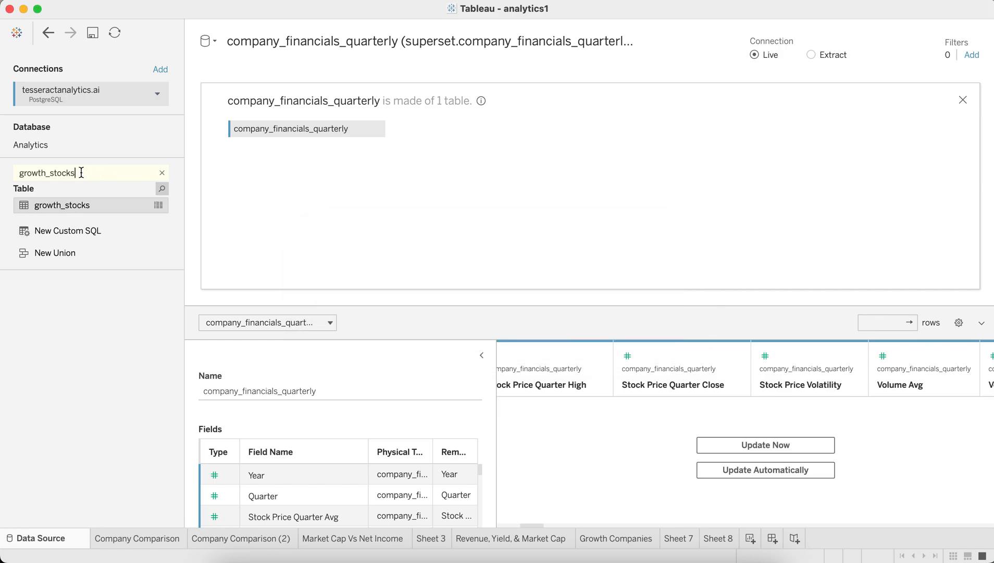
Join growth_stocks to company_financials_quarterly, and open and widen the join settings to check the inner join on Symbol.
drag(77, 208, 470, 137)
drag(388, 136, 396, 134)
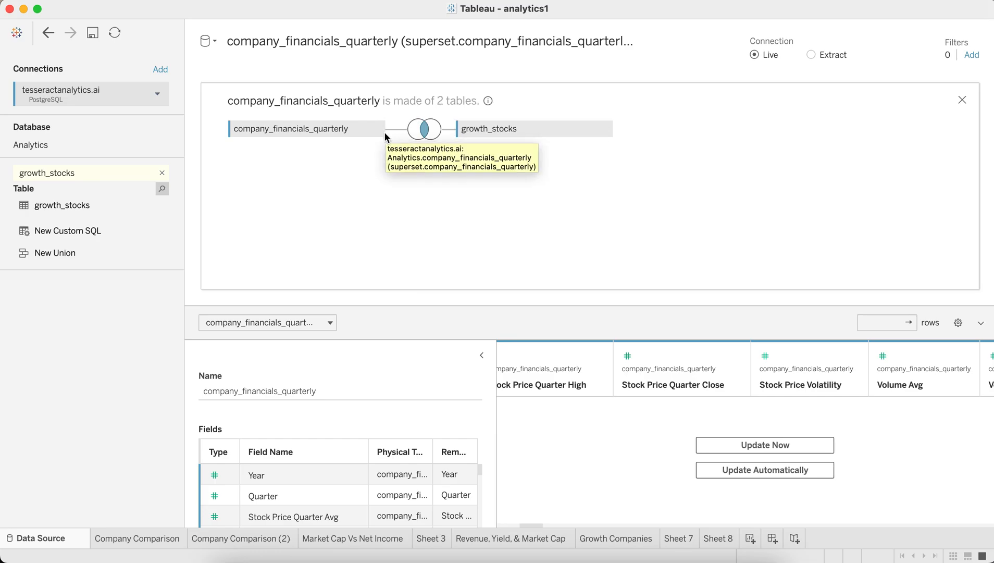
click(423, 135)
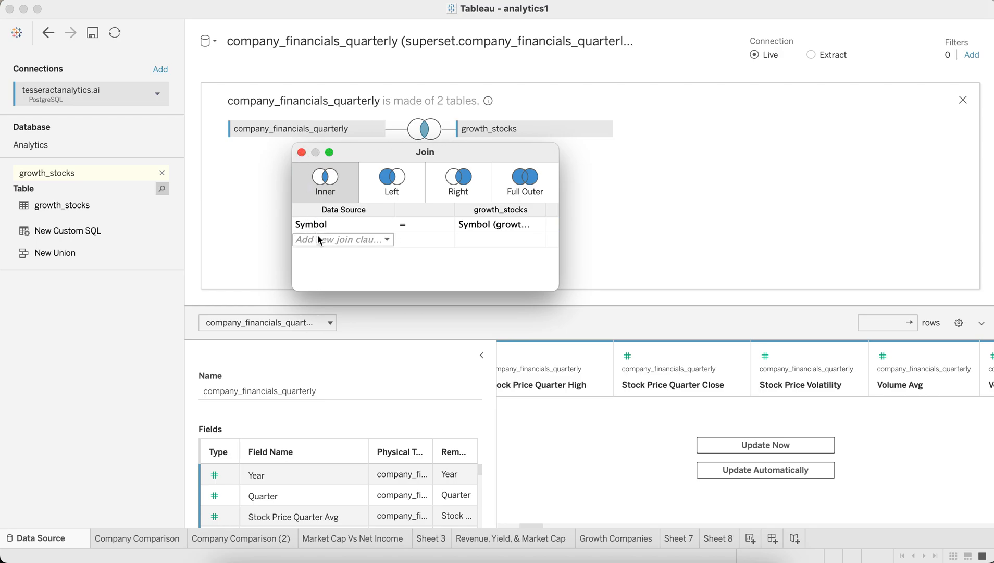
drag(559, 152, 738, 150)
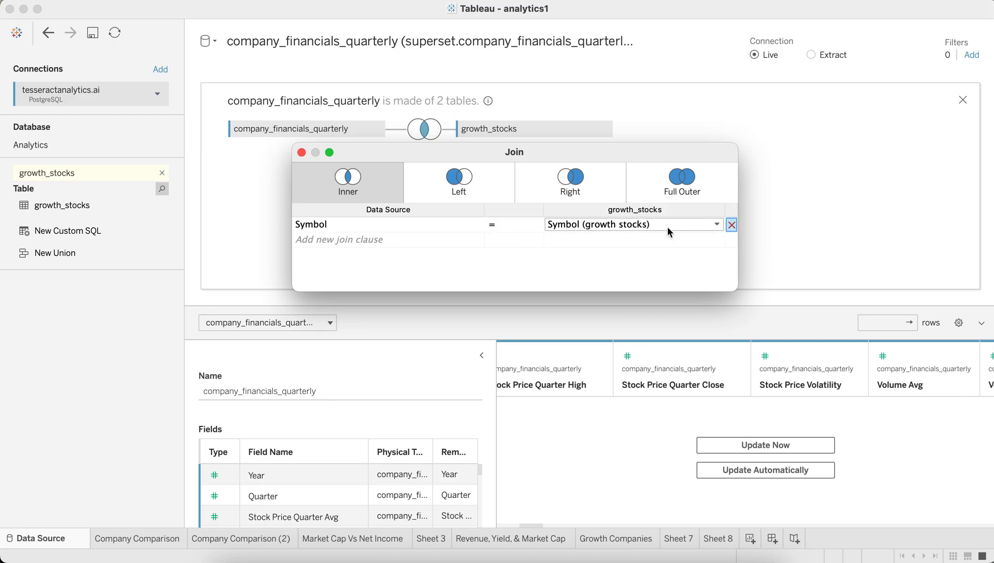
Close the join settings and review the Market Cap Vs Net Income and Revenue, Yield, & Market Cap sheets.
click(301, 152)
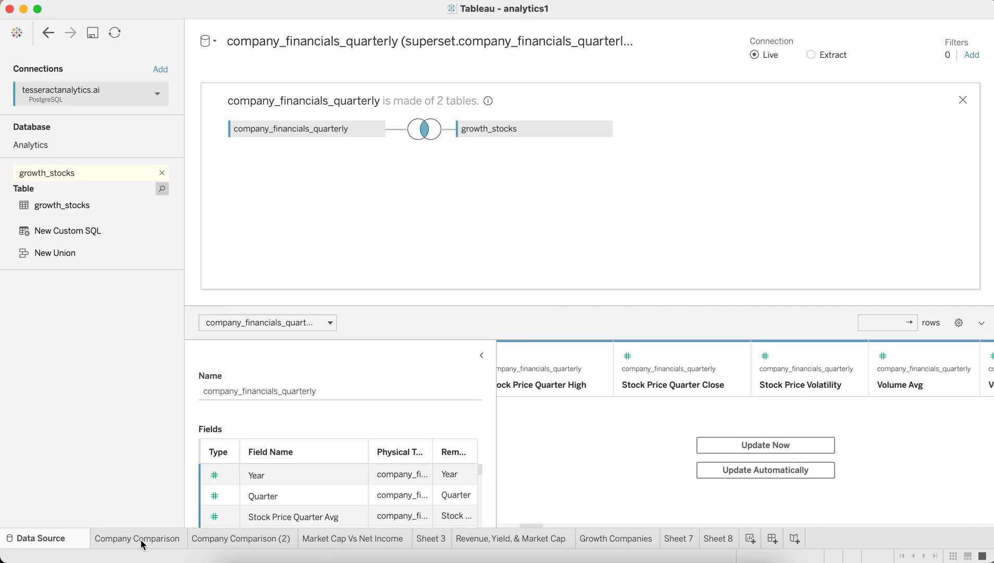
click(373, 539)
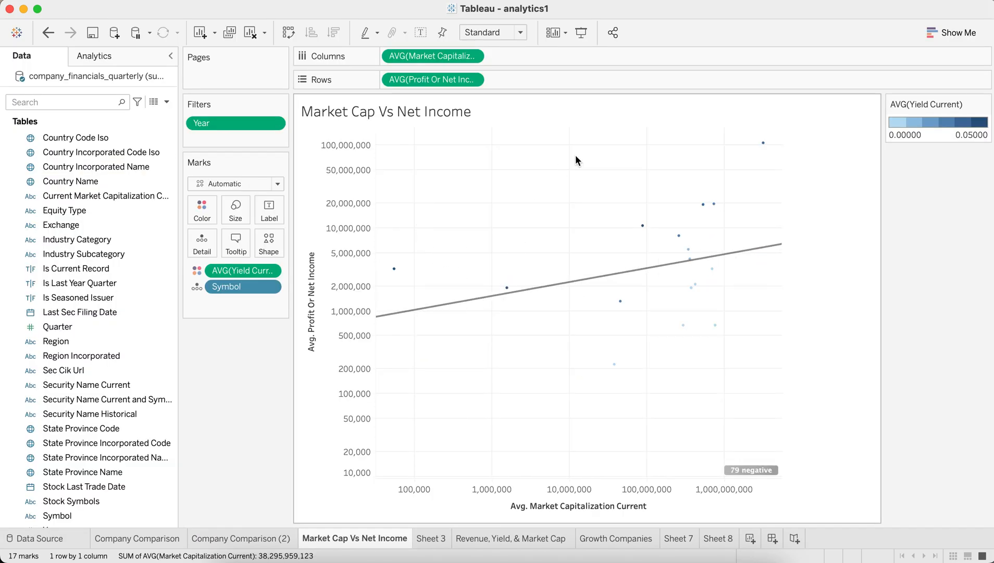
mouse_move(630, 353)
click(495, 542)
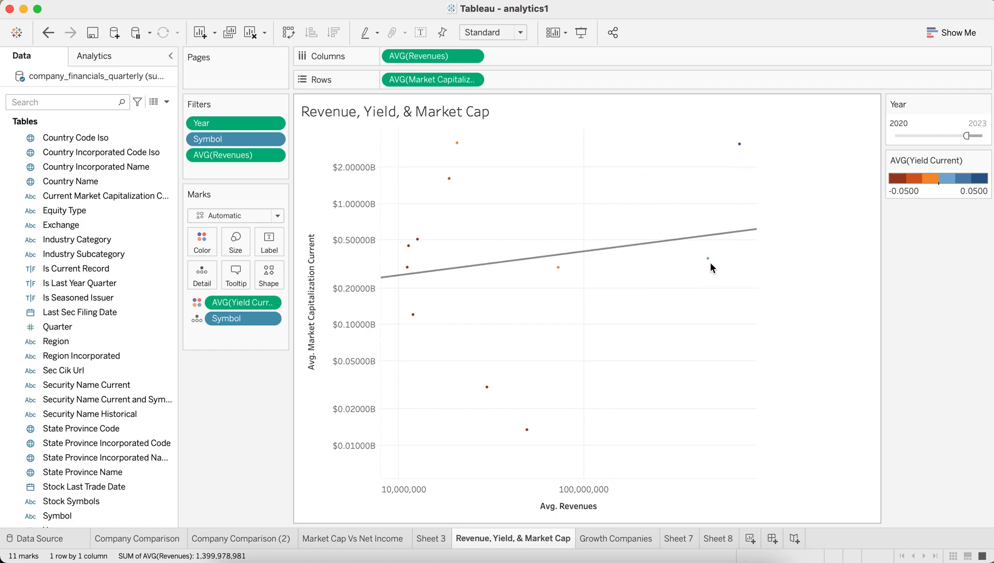
mouse_move(559, 274)
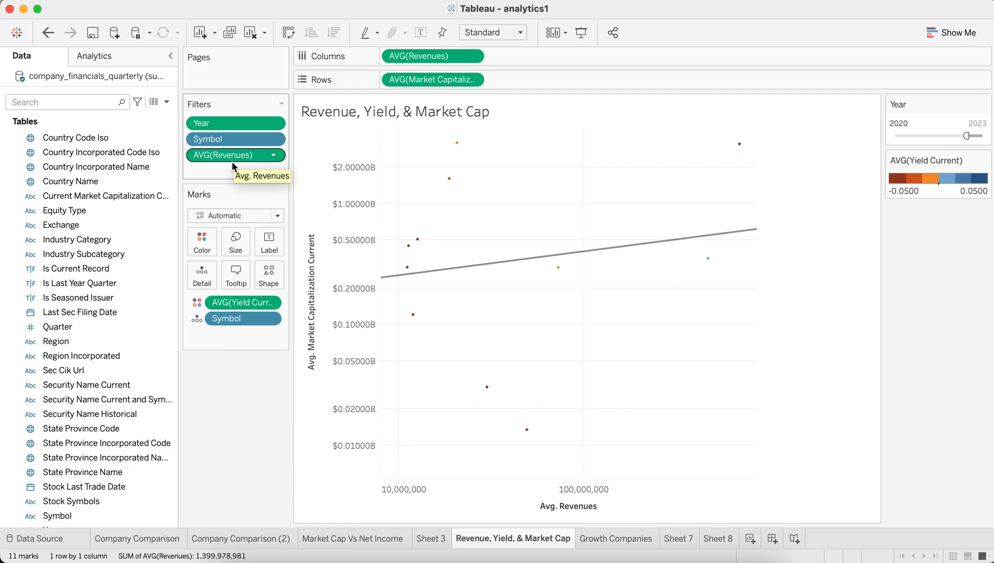
On the Growth Companies sheet, remove the exclusions, expensive companies and Symbol filters.
mouse_move(643, 543)
mouse_down()
mouse_move(459, 542)
mouse_move(632, 542)
mouse_up()
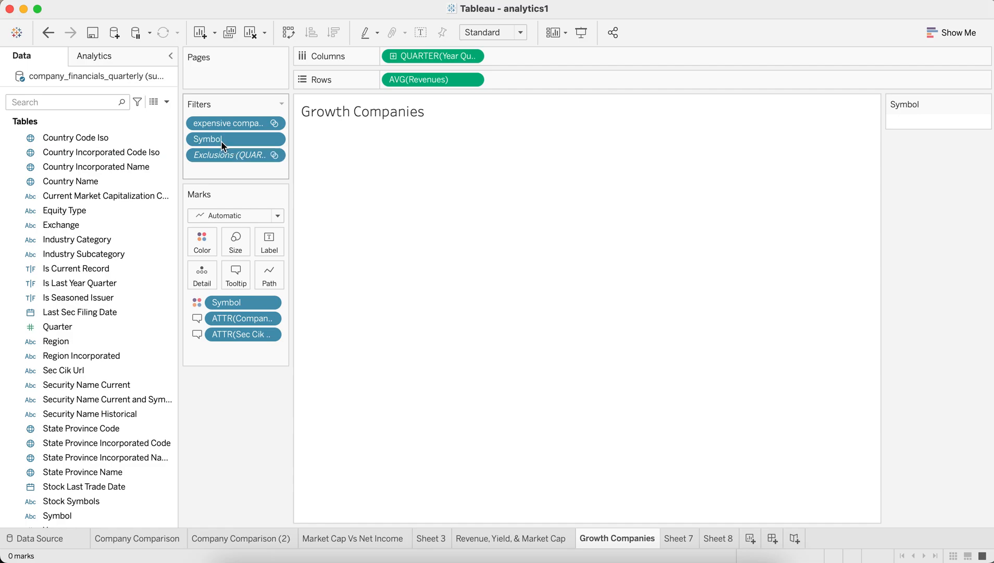
drag(221, 151, 250, 444)
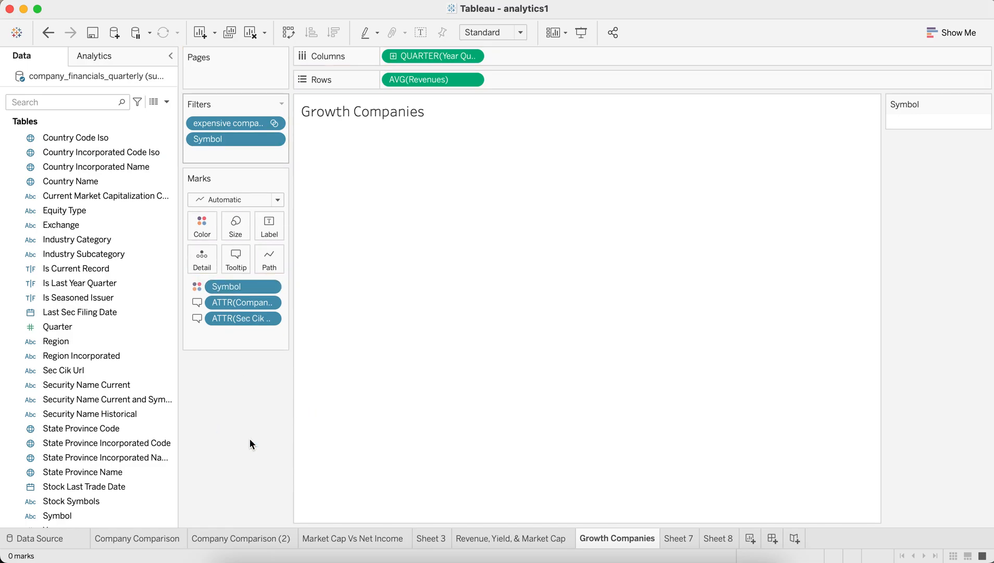
drag(229, 123, 237, 410)
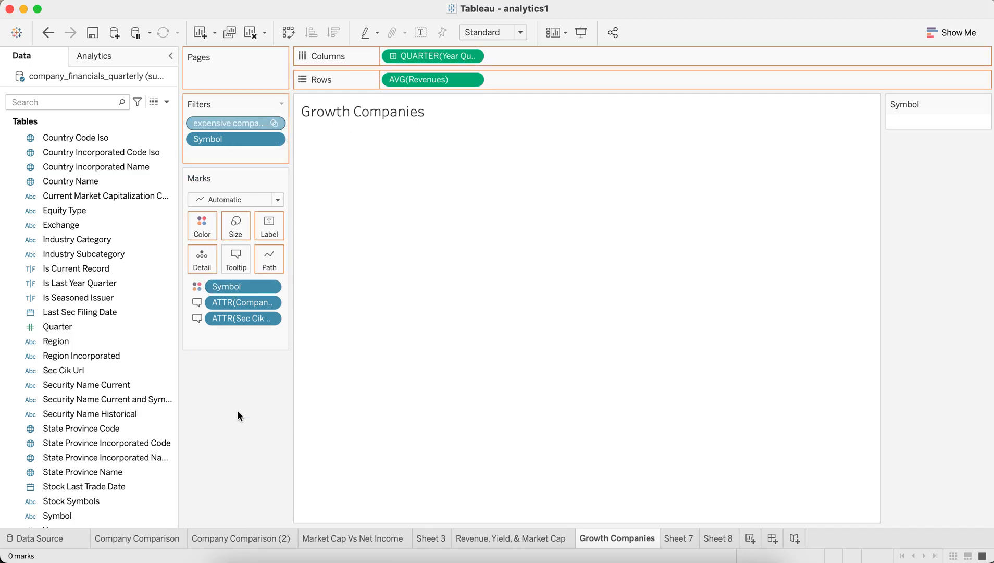
drag(246, 123, 245, 456)
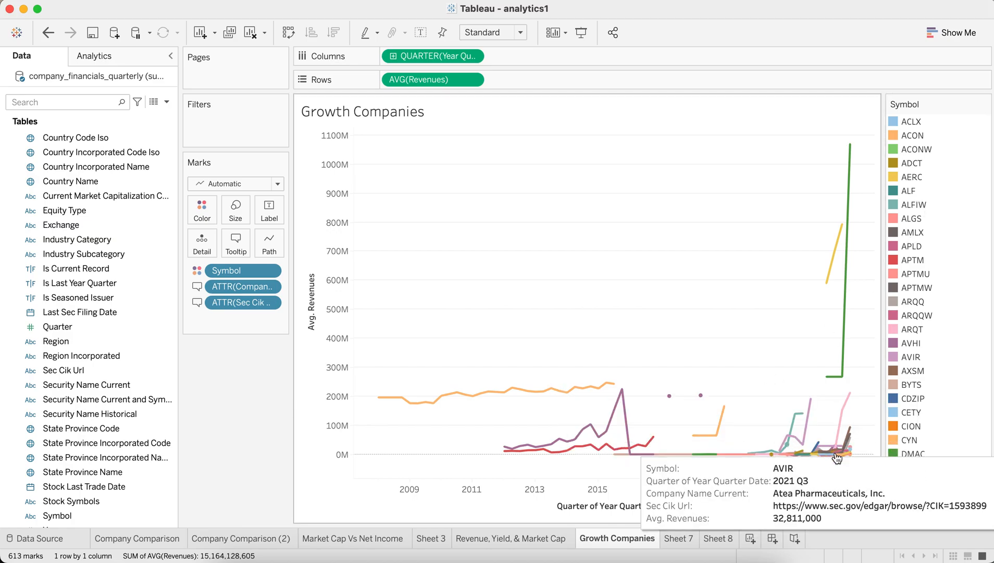
mouse_move(841, 458)
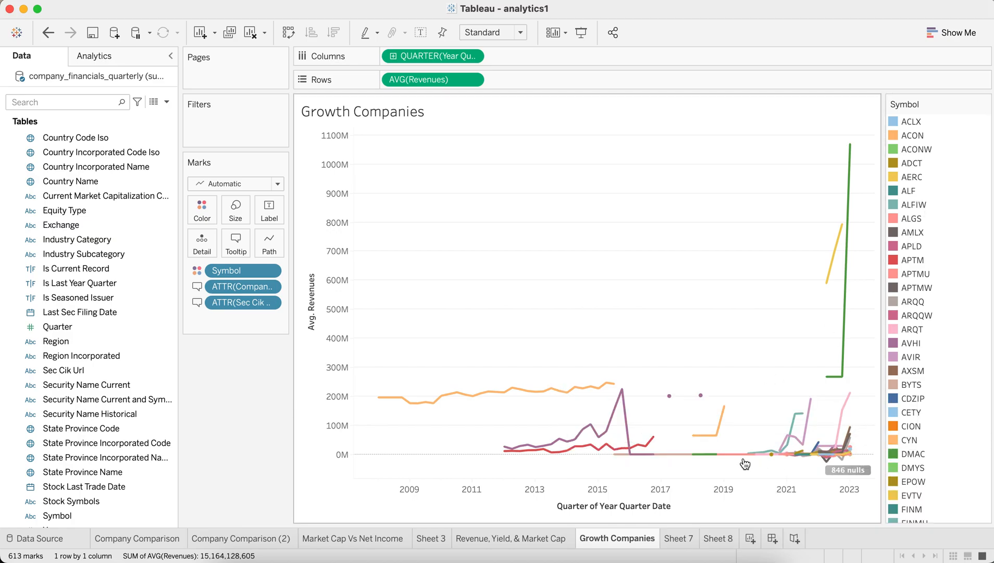
Set the Avg. Revenues axis of the Growth Companies chart to a logarithmic scale.
right_click(332, 288)
click(402, 286)
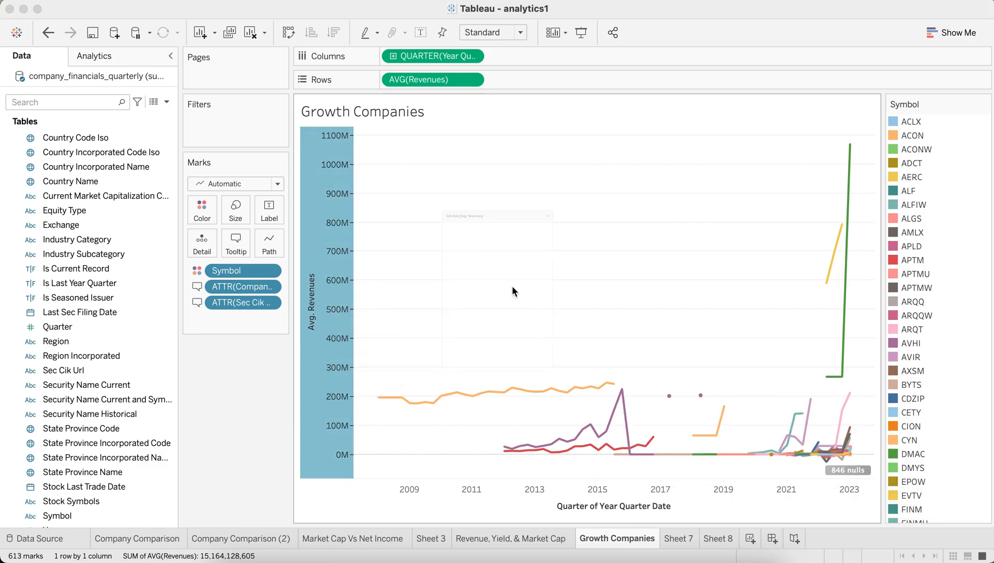
click(367, 327)
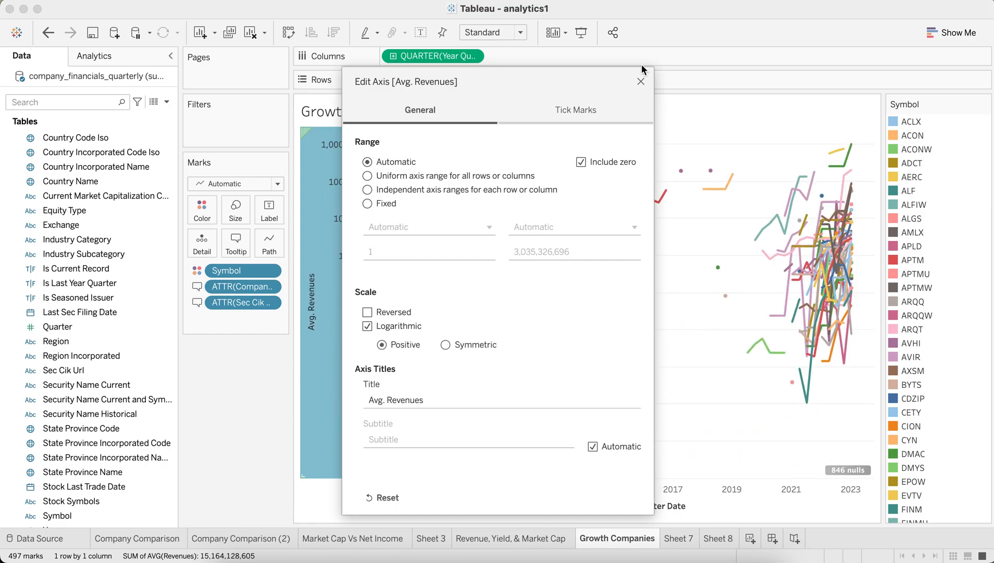
click(641, 83)
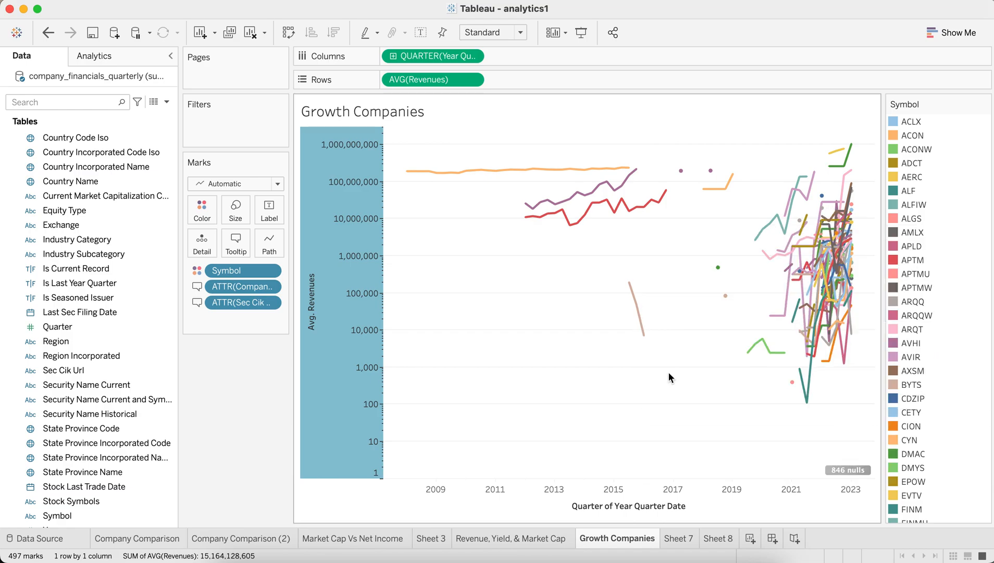
click(714, 215)
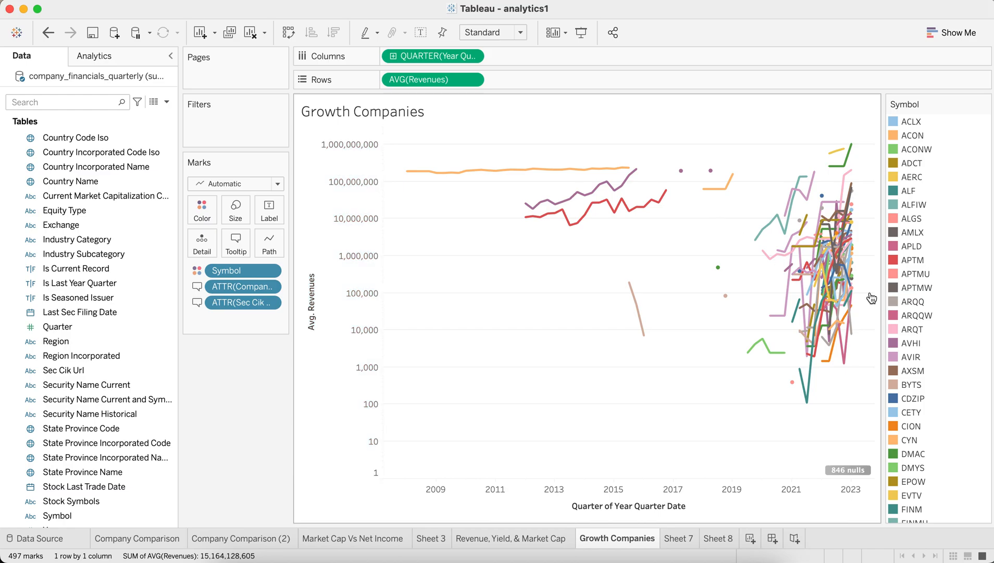
click(519, 345)
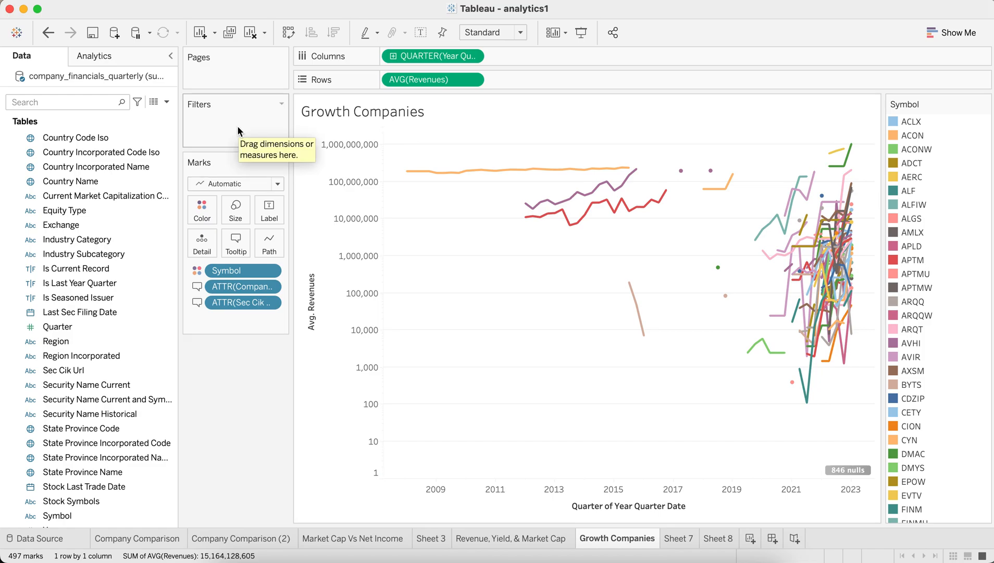
Find the Year field and add it as a filter keeping values of at least 2020.
click(72, 106)
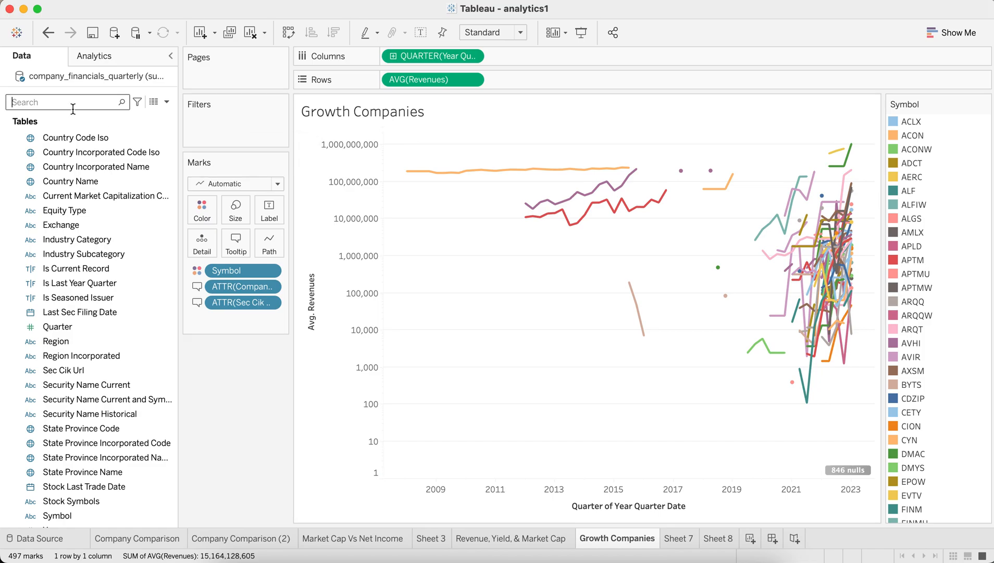
text(year)
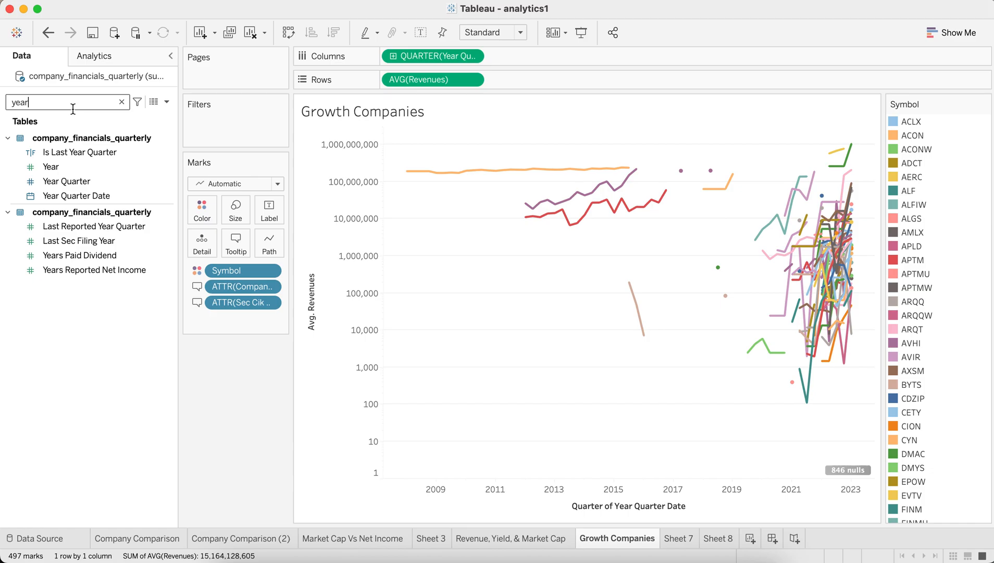
drag(62, 166, 250, 136)
click(455, 201)
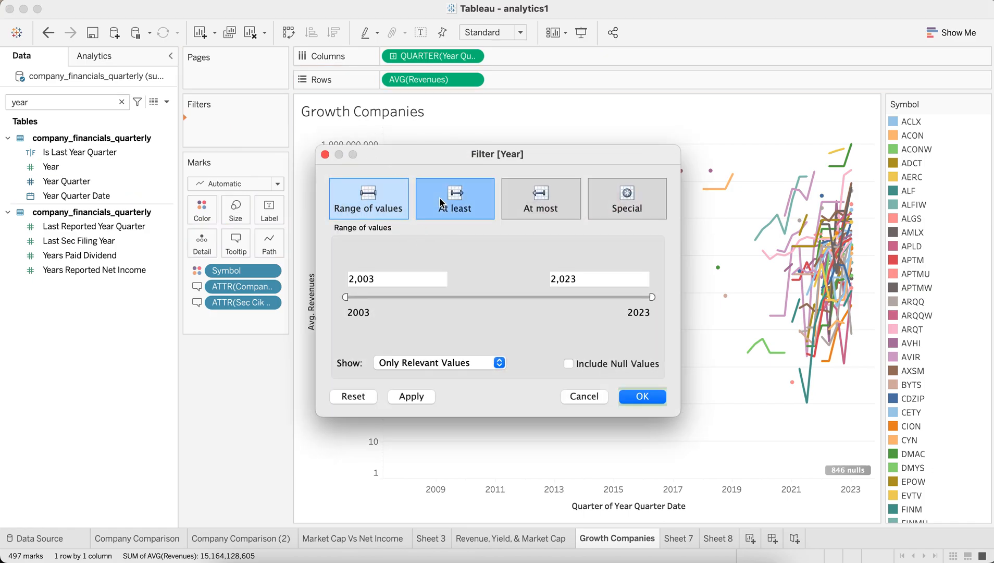
click(409, 274)
double_click(399, 279)
text(2020)
click(653, 398)
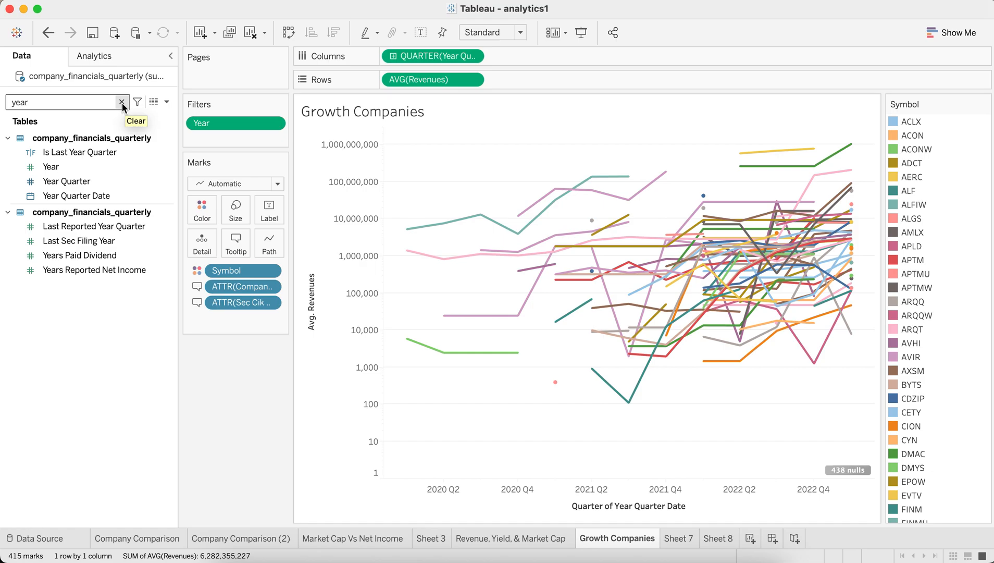
Duplicate the Growth Companies sheet and search the data fields for yield.
right_click(603, 539)
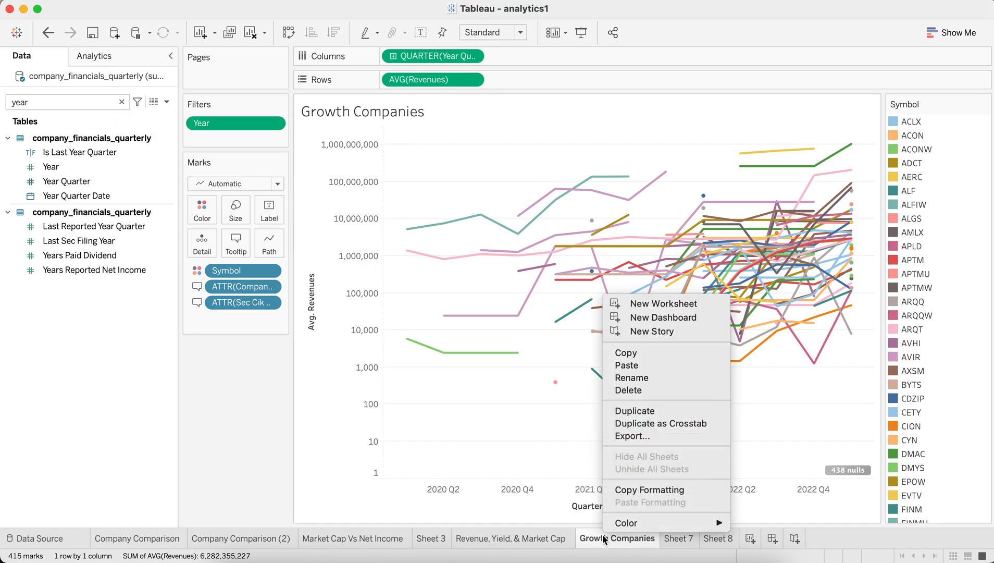
click(653, 411)
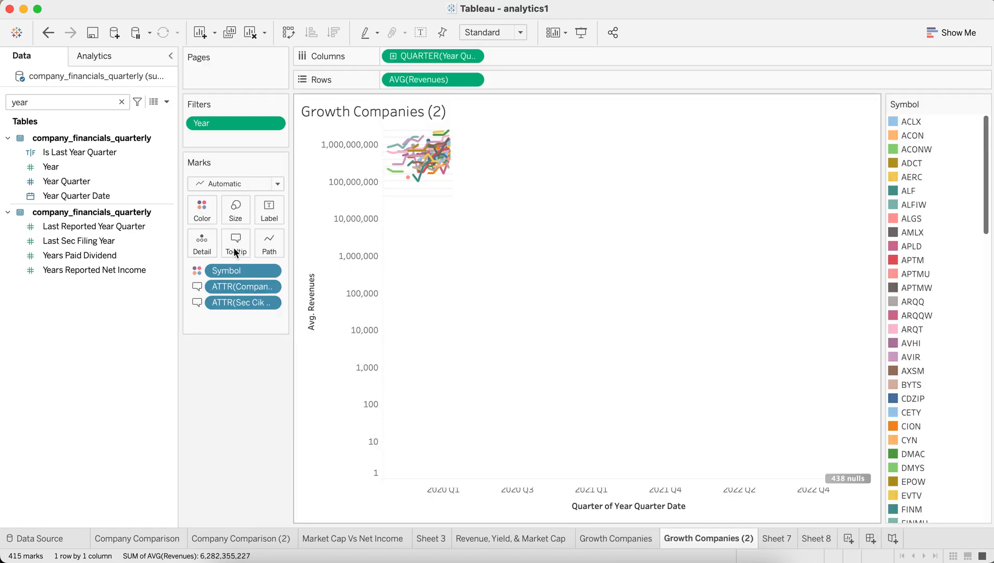
click(70, 101)
text(yield)
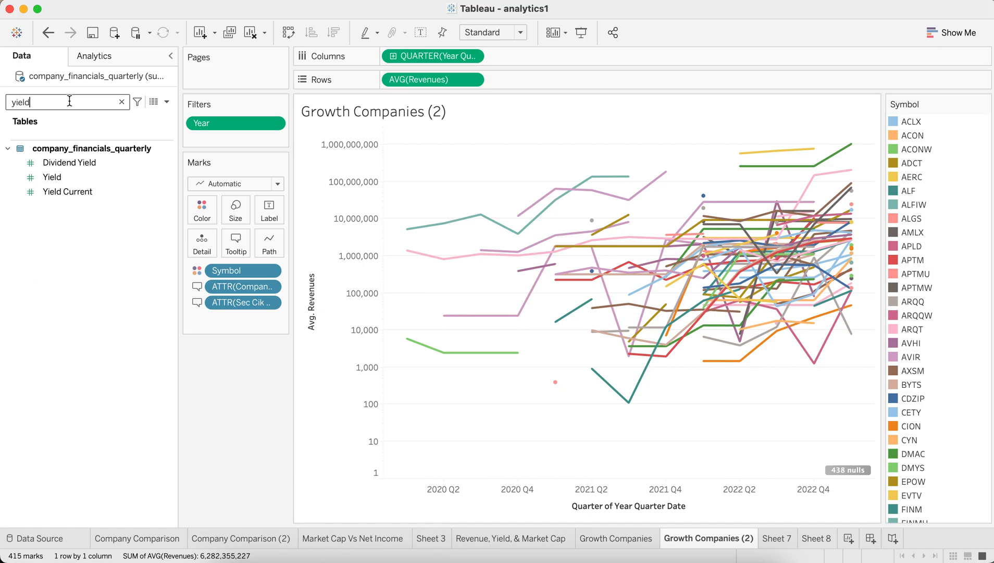
click(121, 102)
click(427, 132)
Search the fields for price and add Stock Price Quarter Avg to Rows beside revenues, aggregated as Average.
click(79, 102)
text(price)
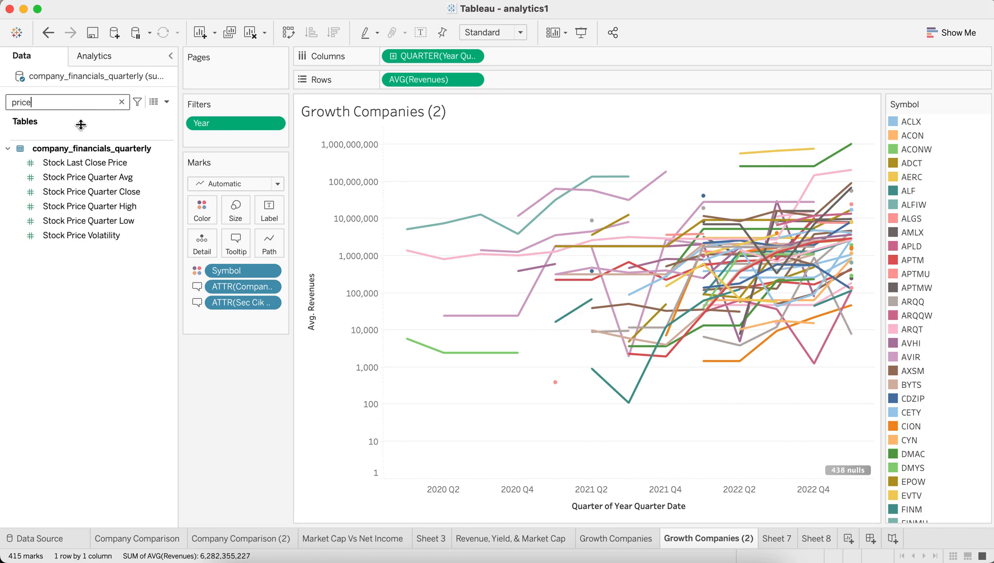
click(98, 164)
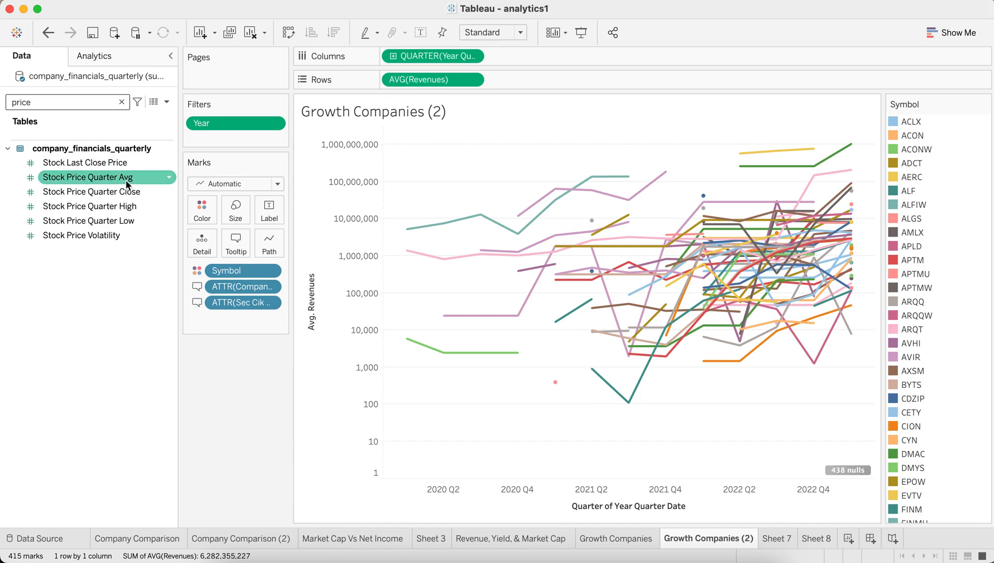
click(145, 179)
mouse_move(146, 178)
mouse_down()
mouse_move(502, 80)
mouse_move(560, 79)
mouse_up()
click(576, 79)
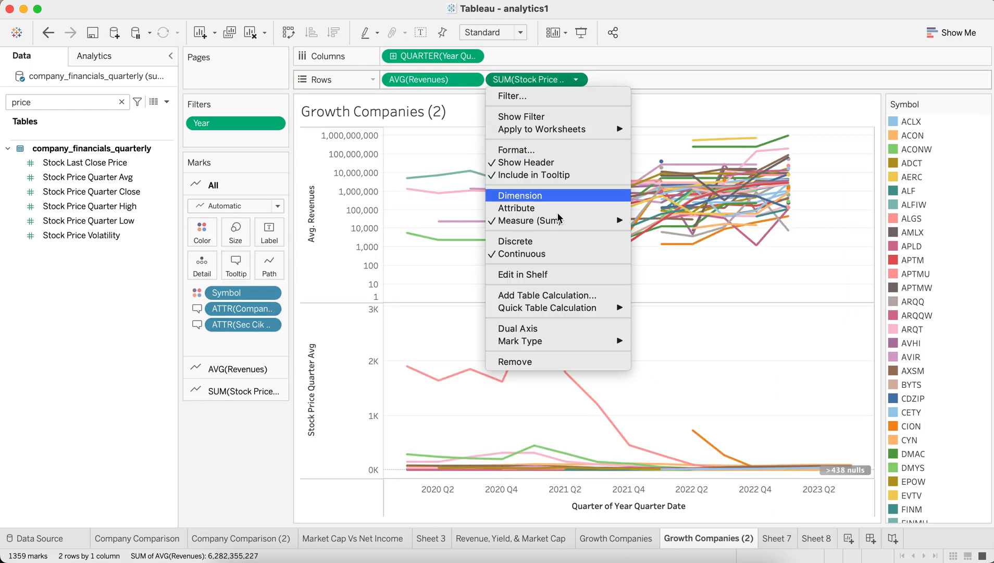
click(688, 231)
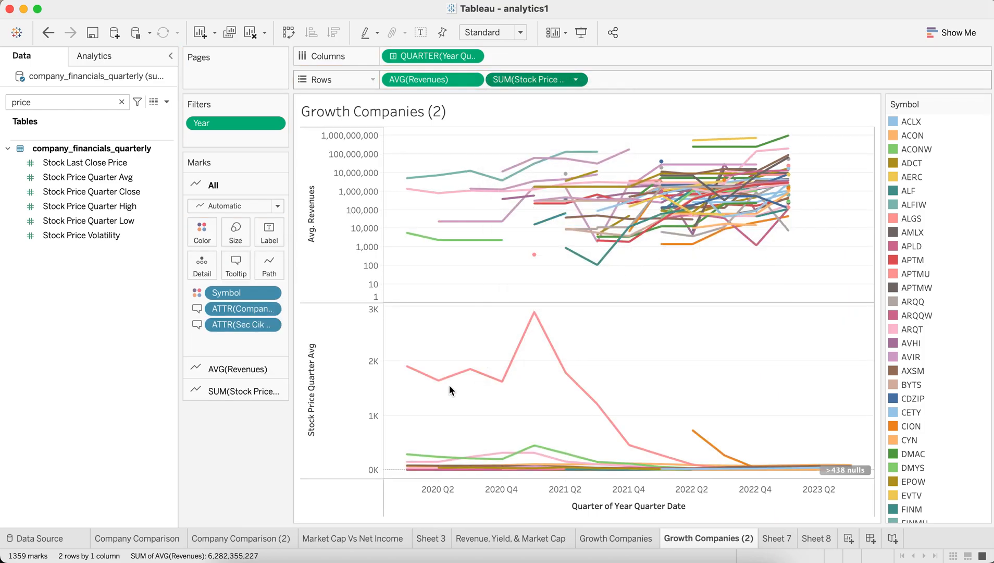
Set the Avg. Stock Price Quarter Avg axis to a logarithmic scale.
right_click(350, 369)
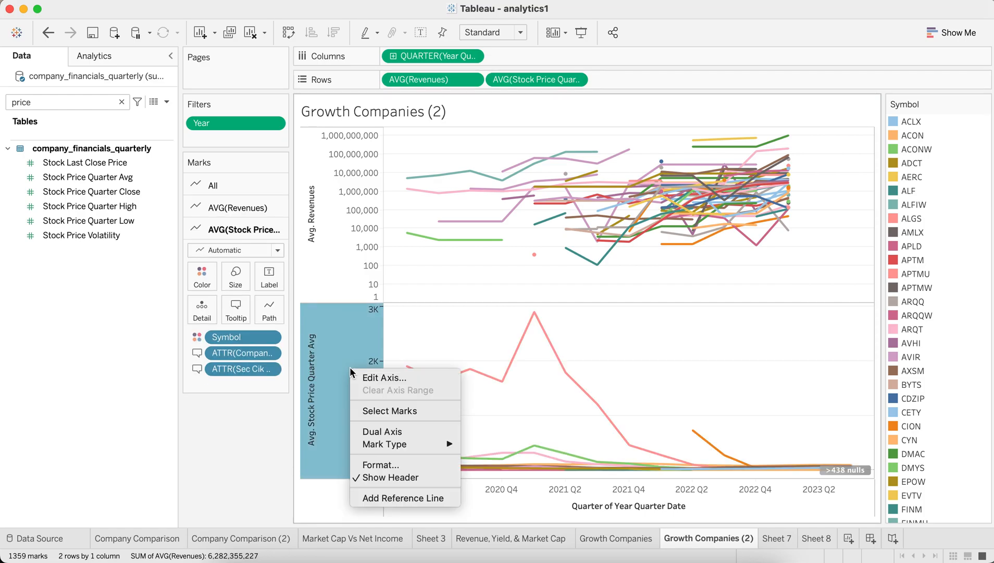
click(394, 381)
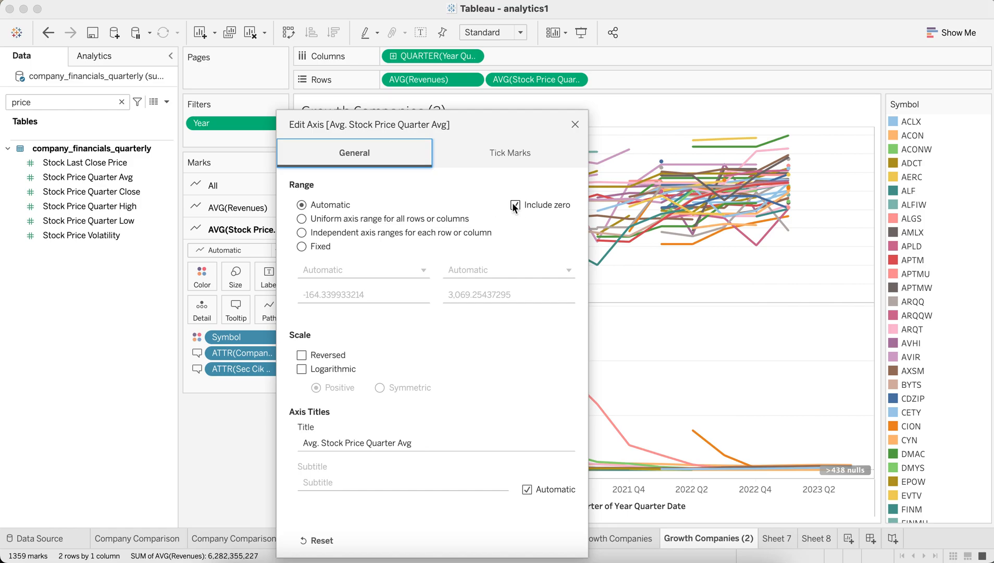
click(303, 369)
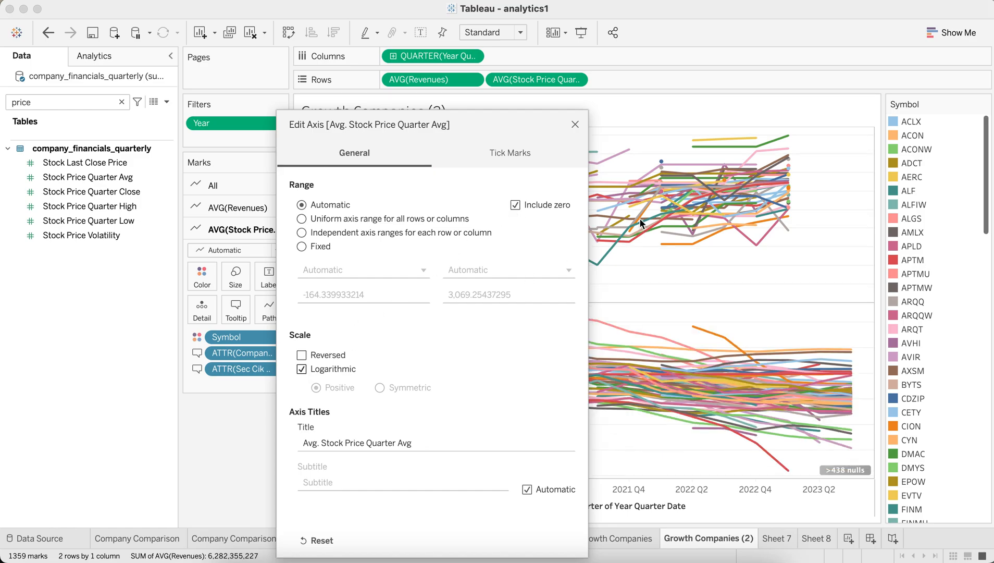
click(576, 124)
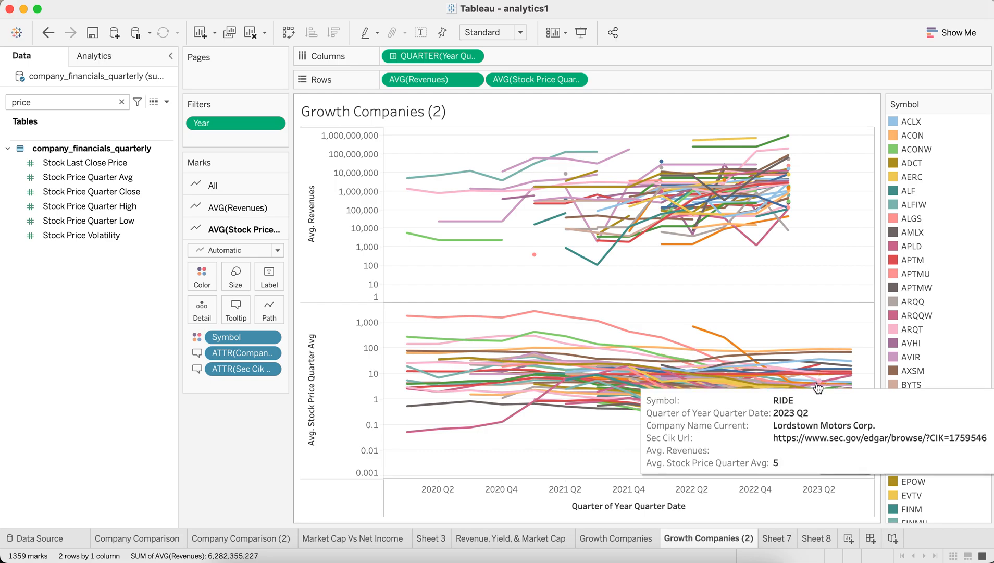
Show trend lines on the Avg. Revenues chart.
right_click(746, 272)
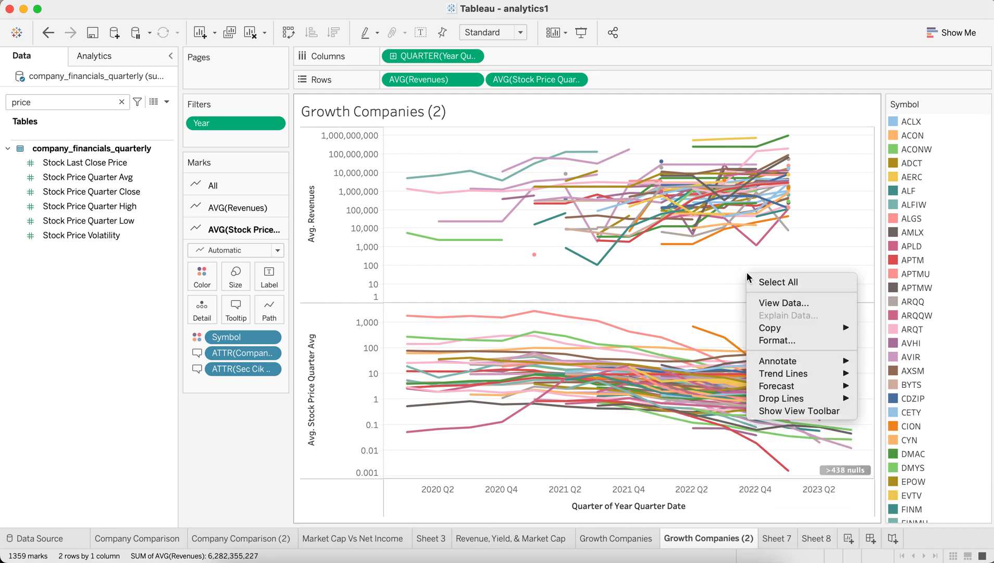
mouse_move(782, 373)
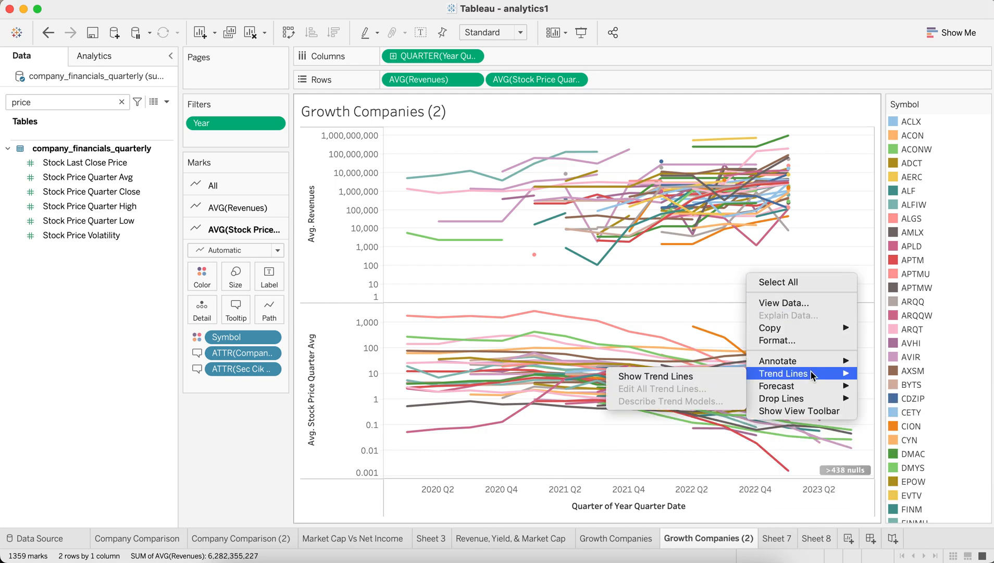
click(698, 377)
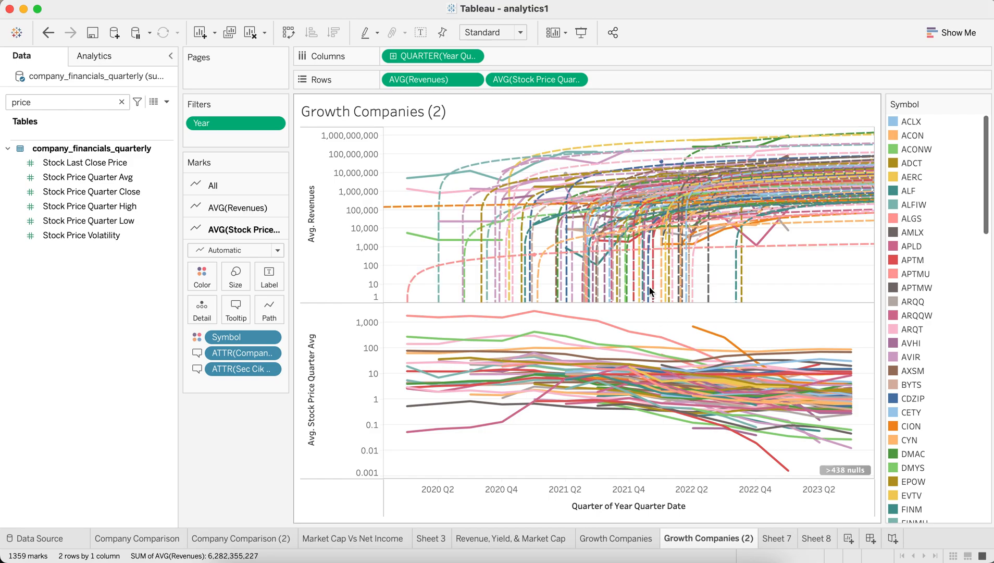
Change the revenue trend lines to an exponential model with Symbol excluded as a factor.
right_click(783, 246)
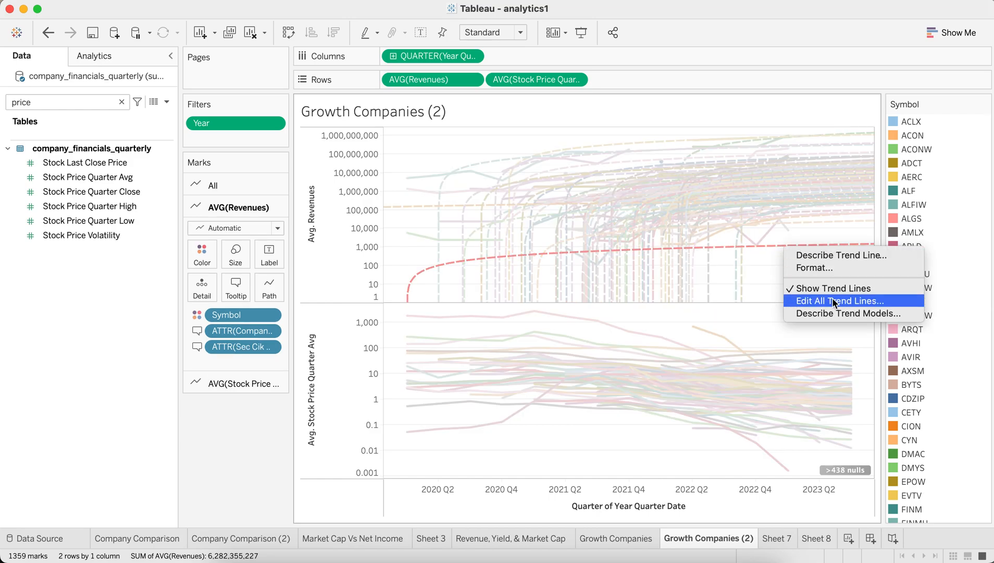
key(Escape)
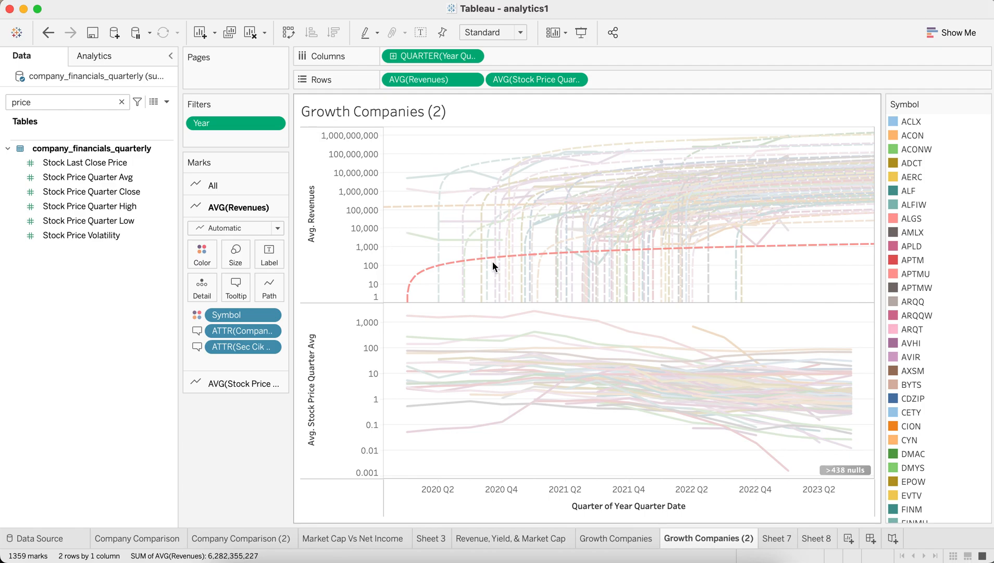
double_click(430, 268)
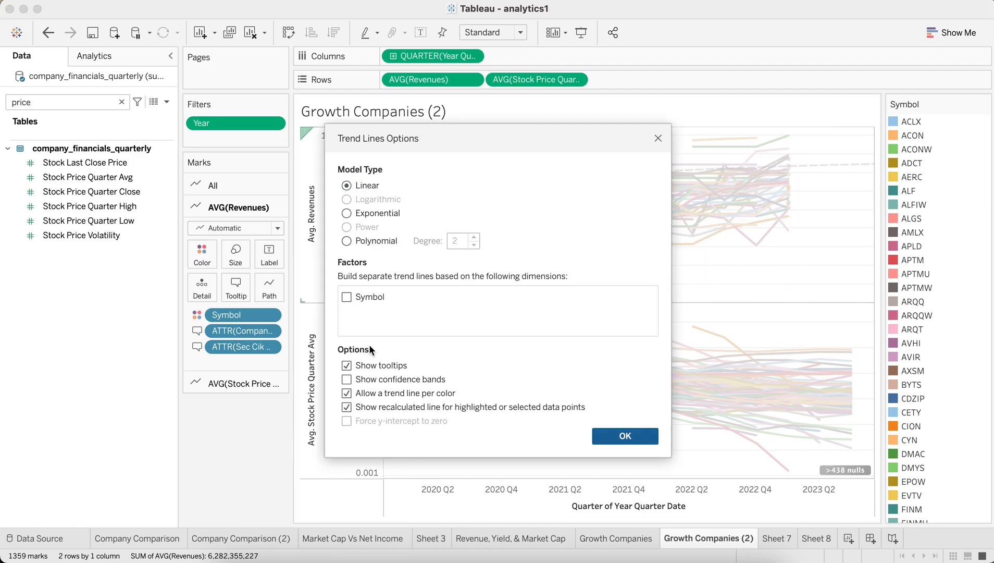
drag(524, 137, 193, 139)
click(60, 214)
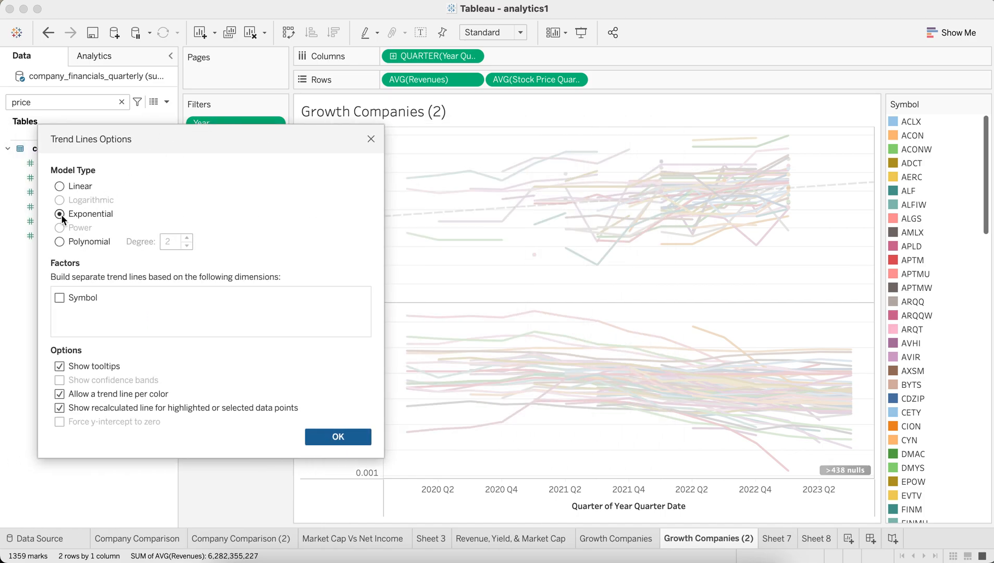
click(327, 436)
Show trend lines on the Avg. Stock Price Quarter Avg chart.
mouse_move(860, 189)
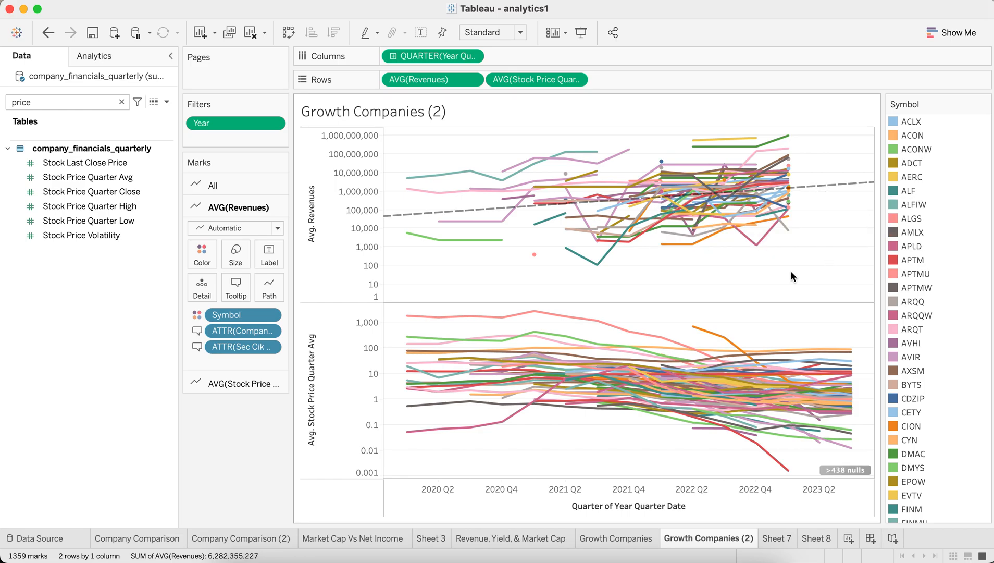
right_click(607, 472)
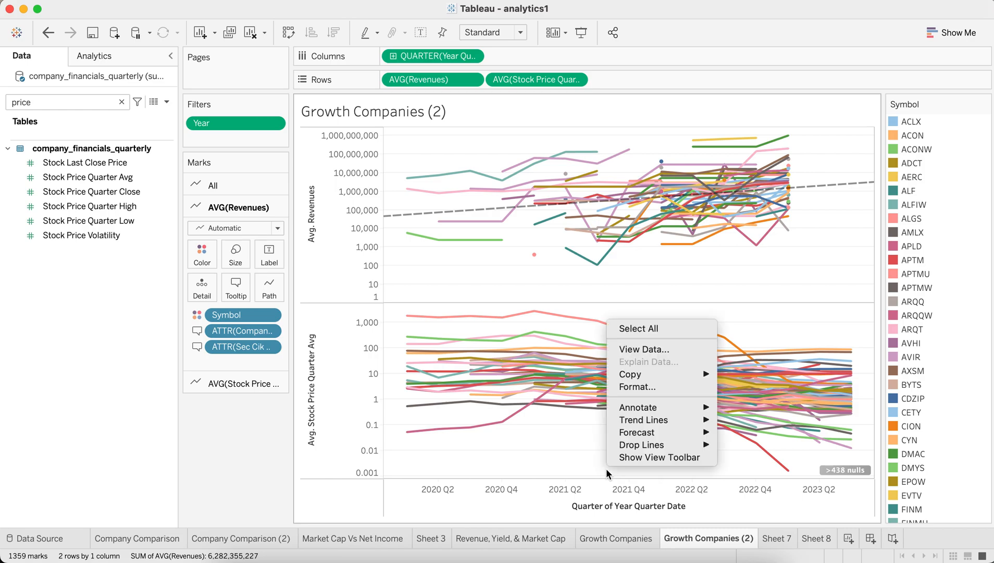
mouse_move(663, 422)
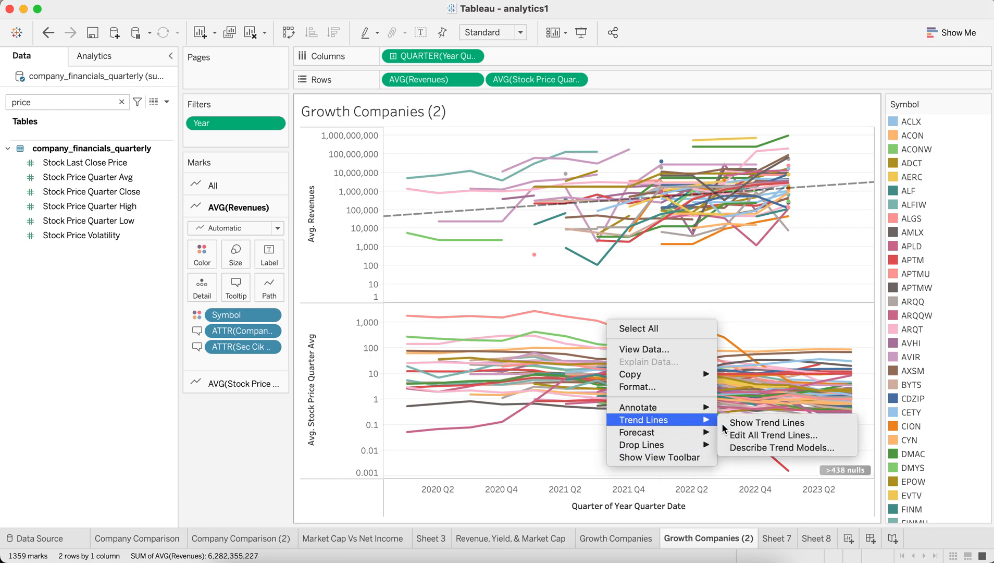
click(751, 422)
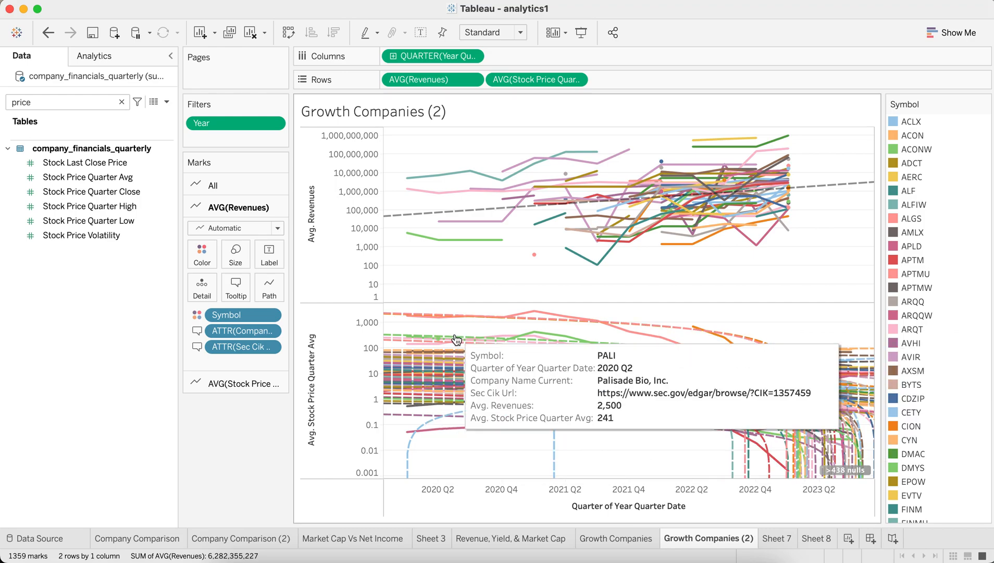
Exclude Symbol as a factor from the stock price trend lines and set their model to exponential.
right_click(656, 328)
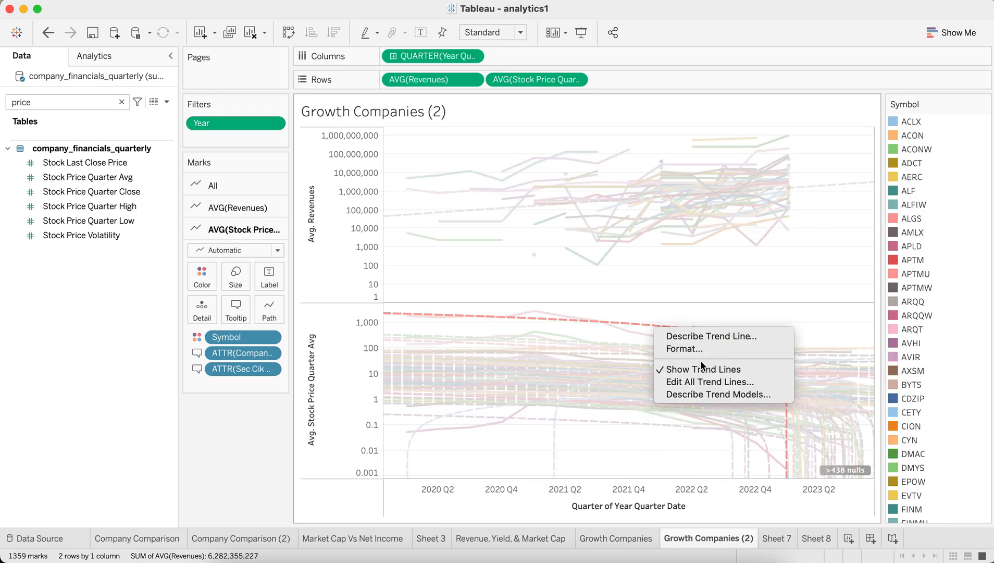
key(Escape)
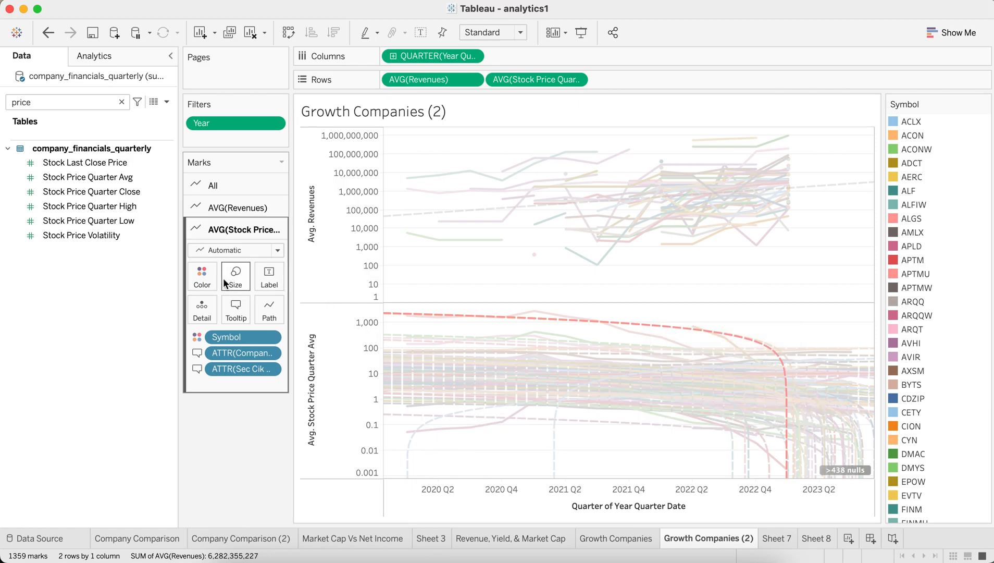
click(346, 296)
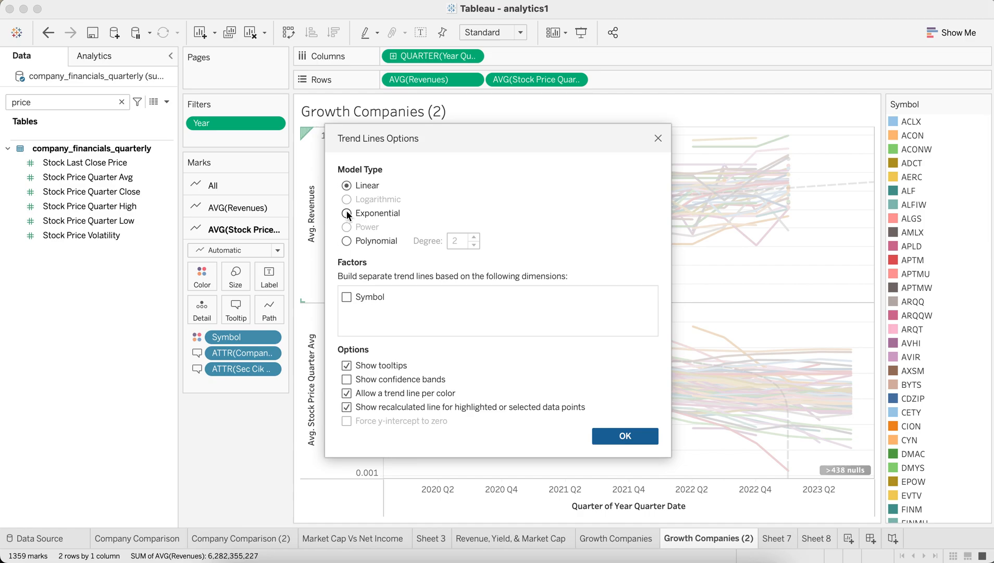
click(658, 137)
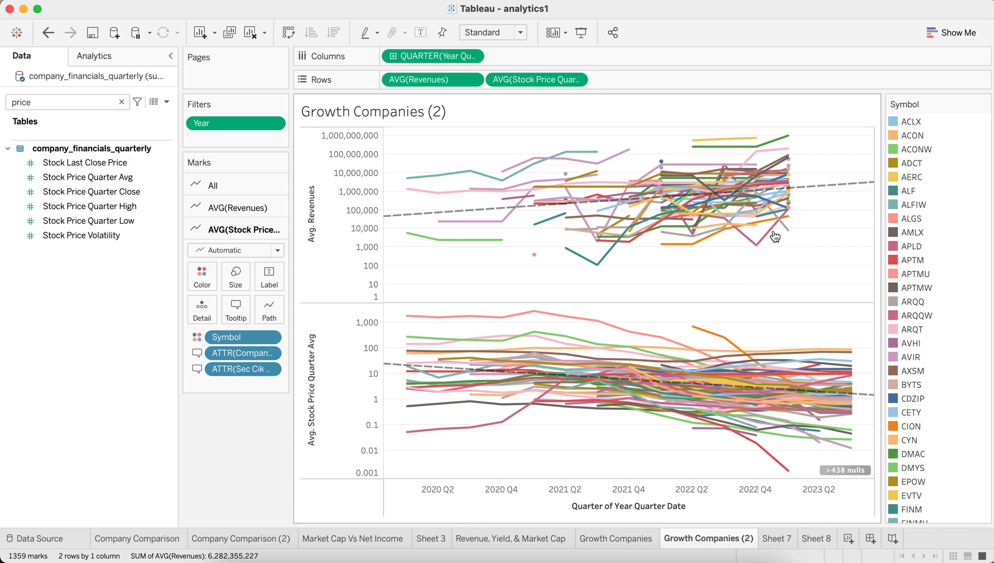
Inspect the GLBL revenue mark for 2023 Q1, search for GLBL in the Stocks app, and return to Tableau.
mouse_move(797, 150)
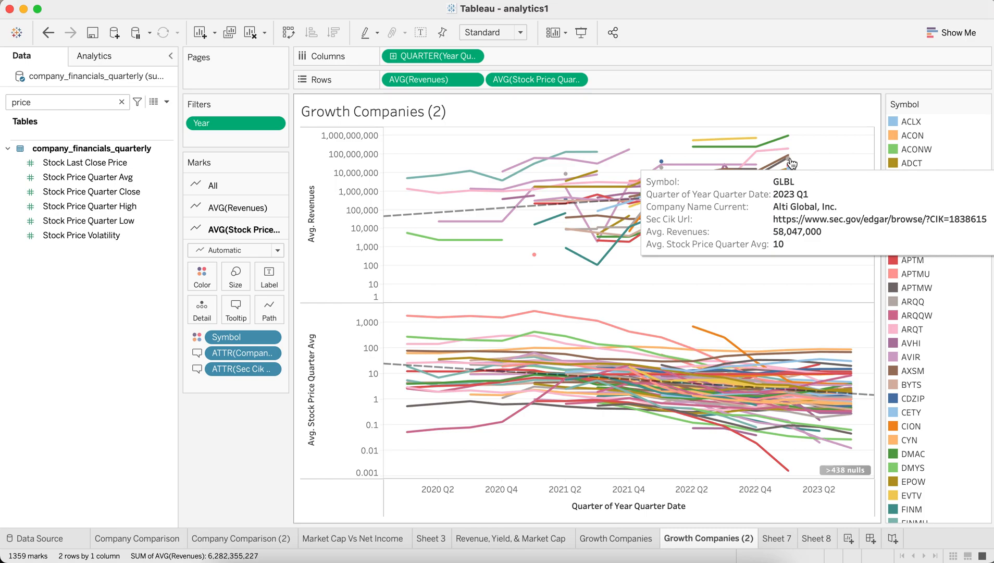
click(591, 556)
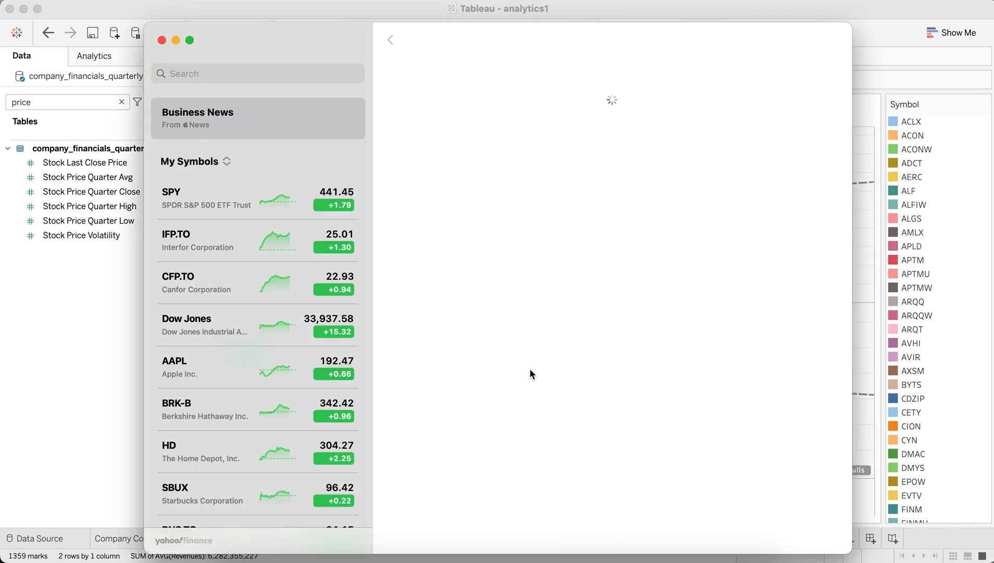
click(248, 76)
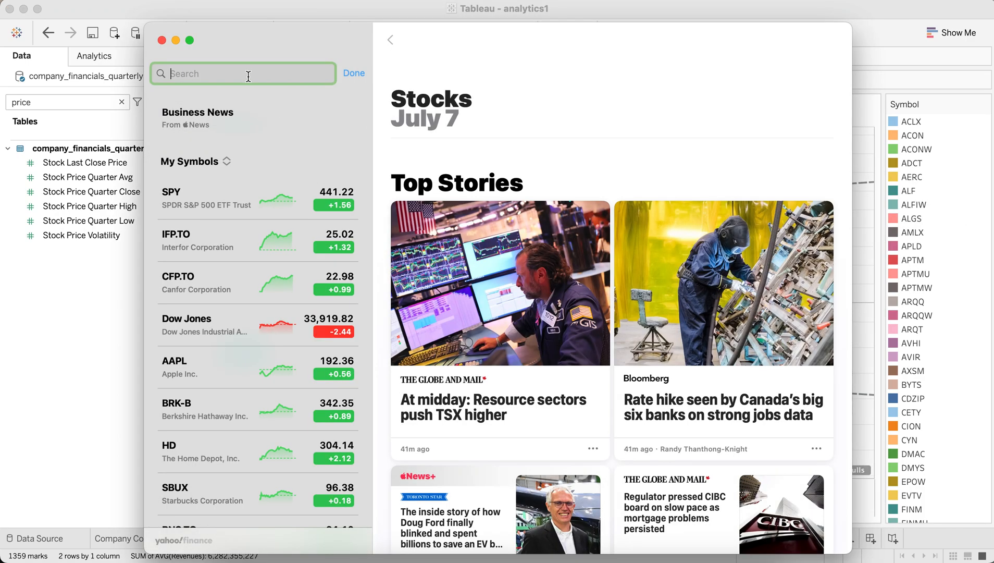
text(GLB)
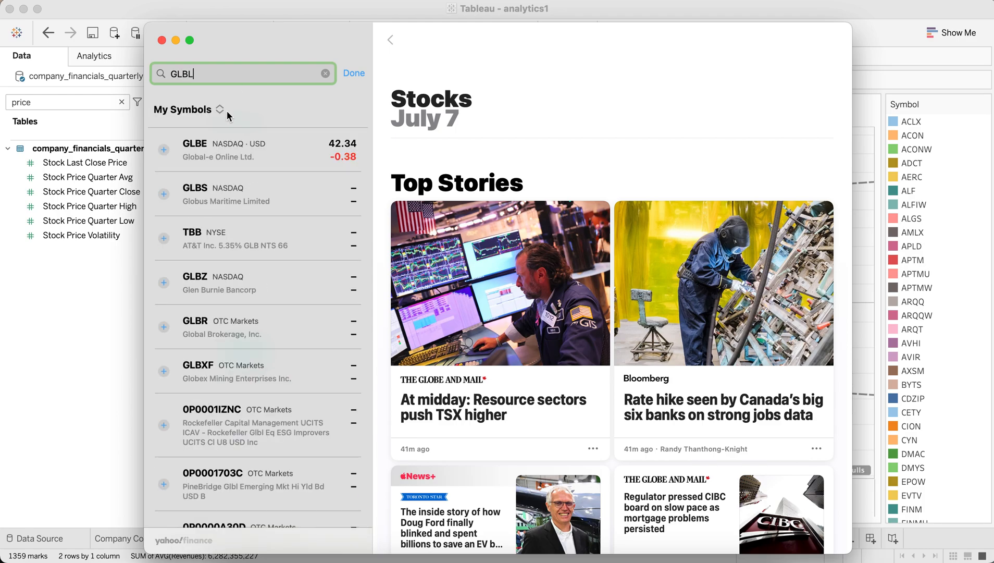
text(L)
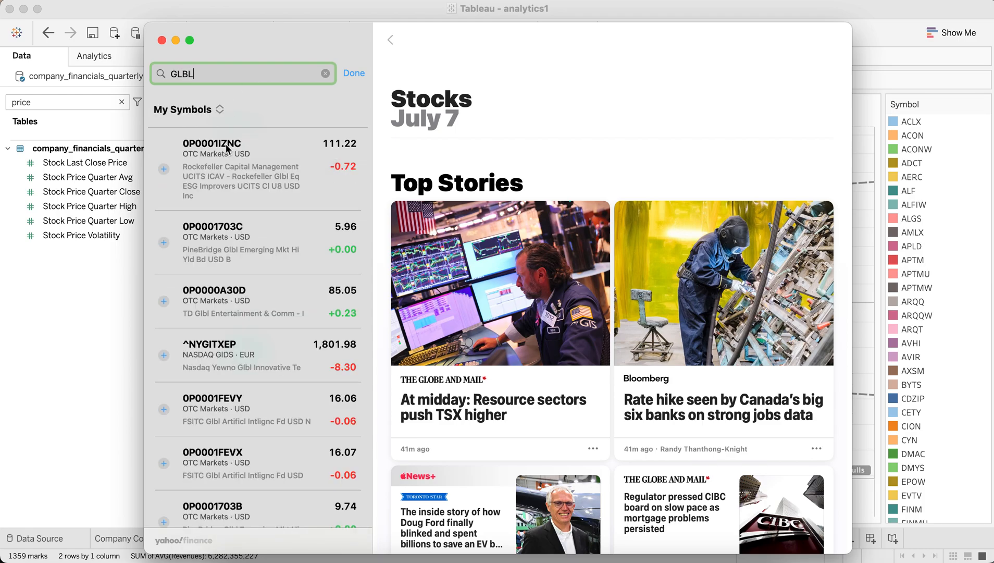
click(324, 74)
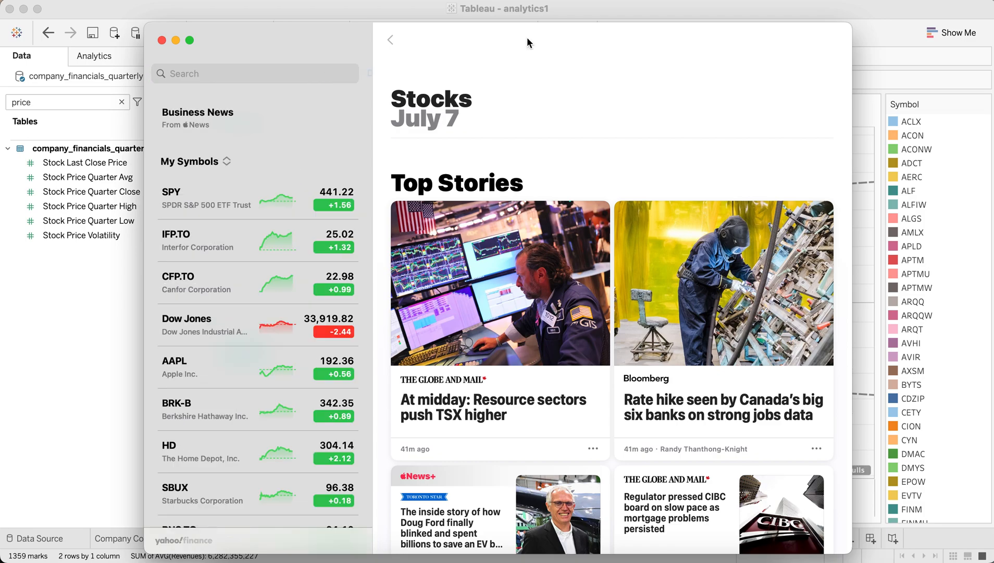
drag(782, 36, 610, 30)
click(834, 169)
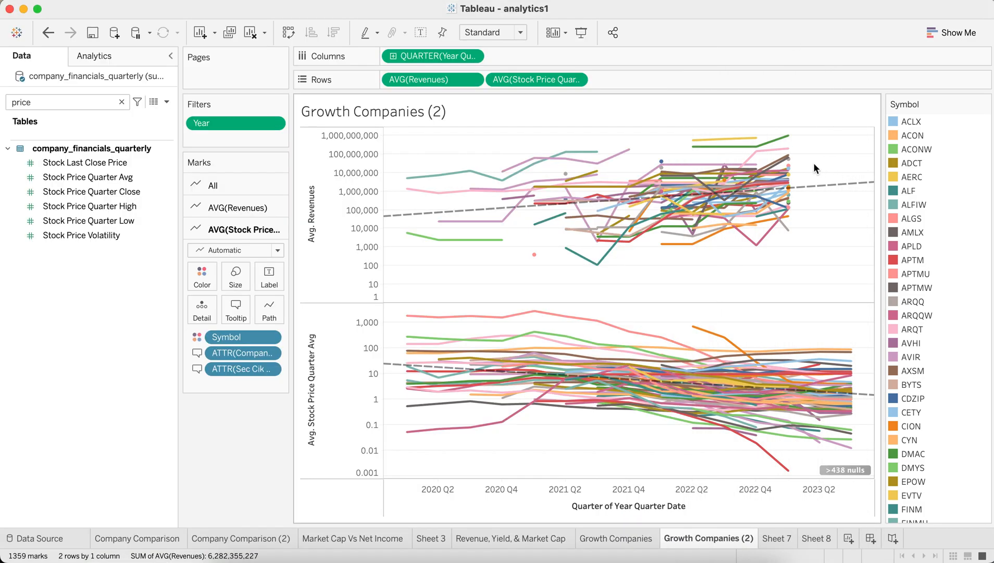
Inspect the APTM revenue mark for 2023 Q1 and open the APTM quote in the Stocks app.
mouse_move(790, 187)
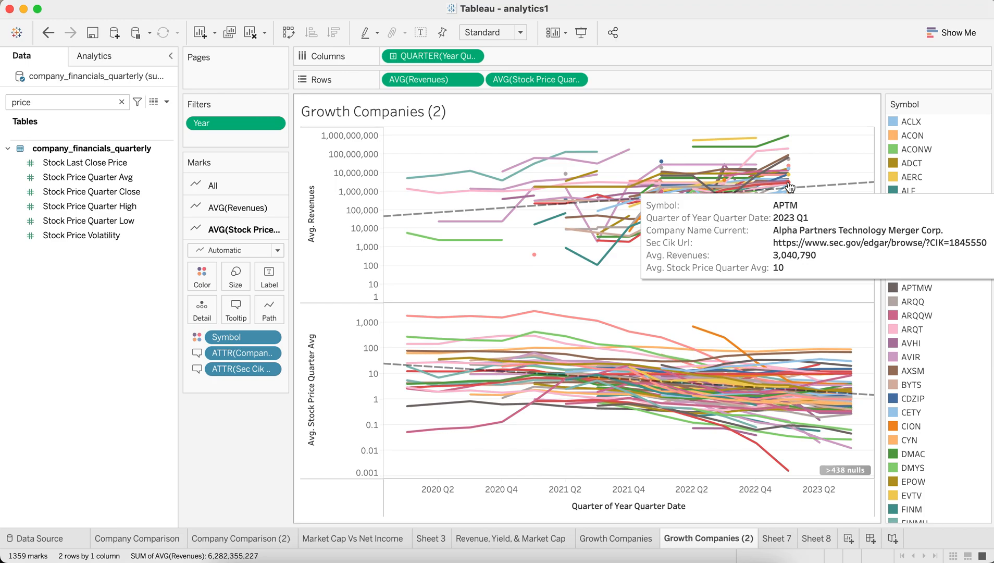
click(594, 555)
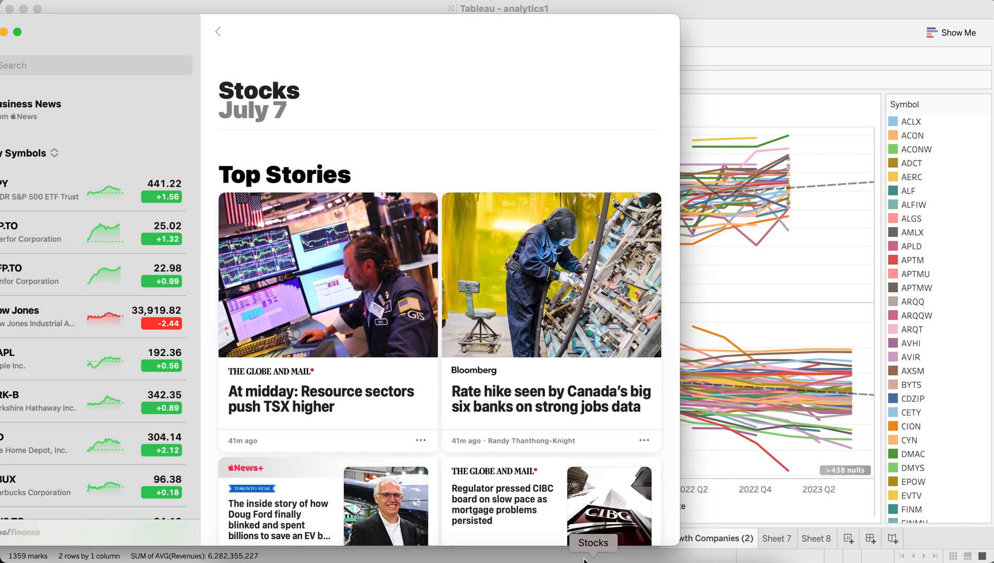
drag(159, 41, 211, 37)
click(183, 60)
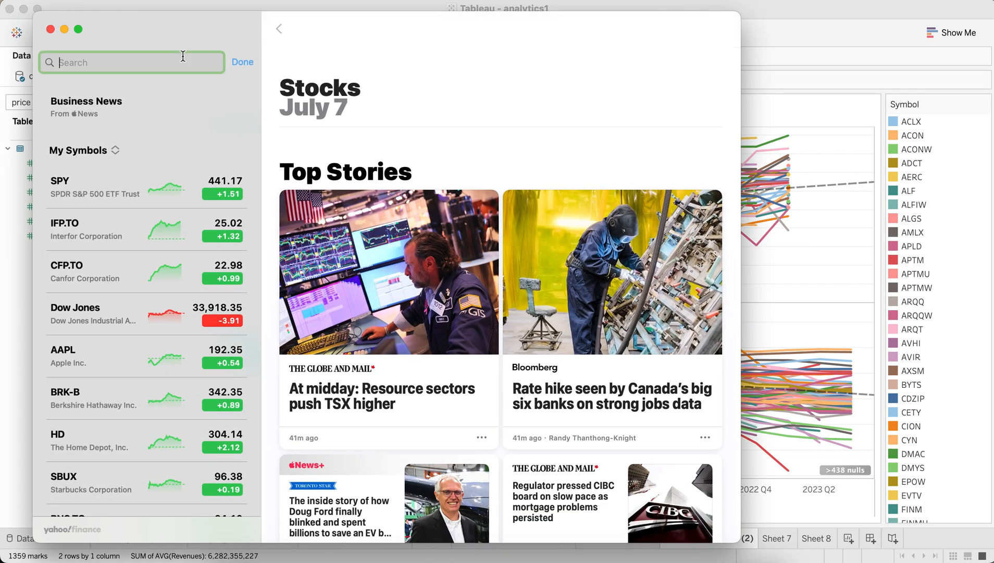
text(APTM)
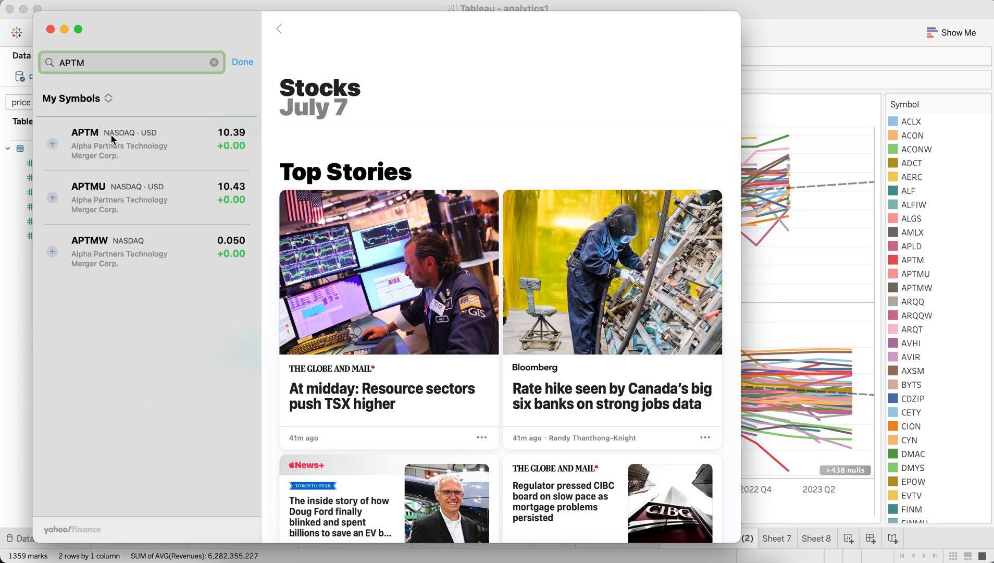
click(127, 144)
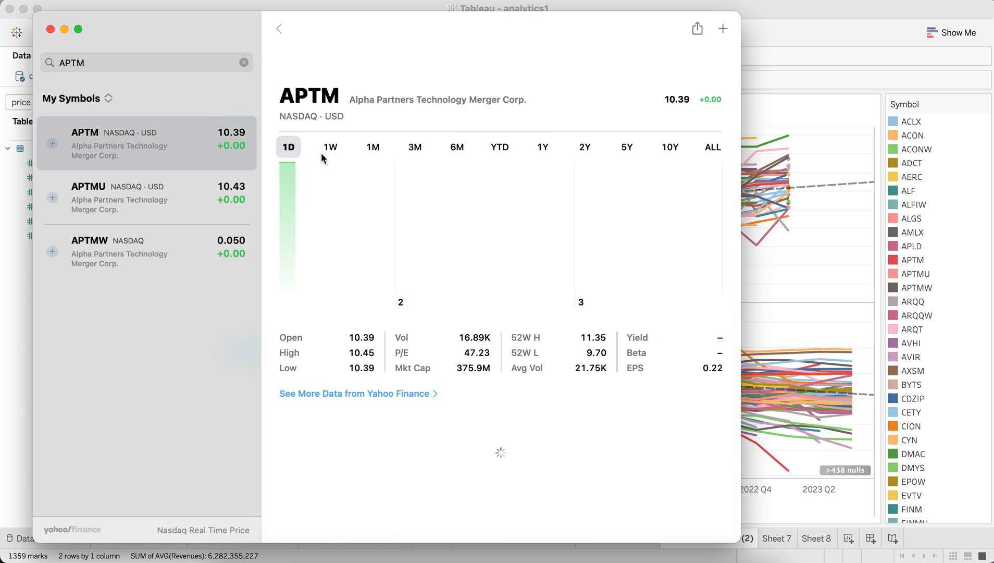
Review APTM's price history over six months, ten years, all time, one week and one month.
click(454, 154)
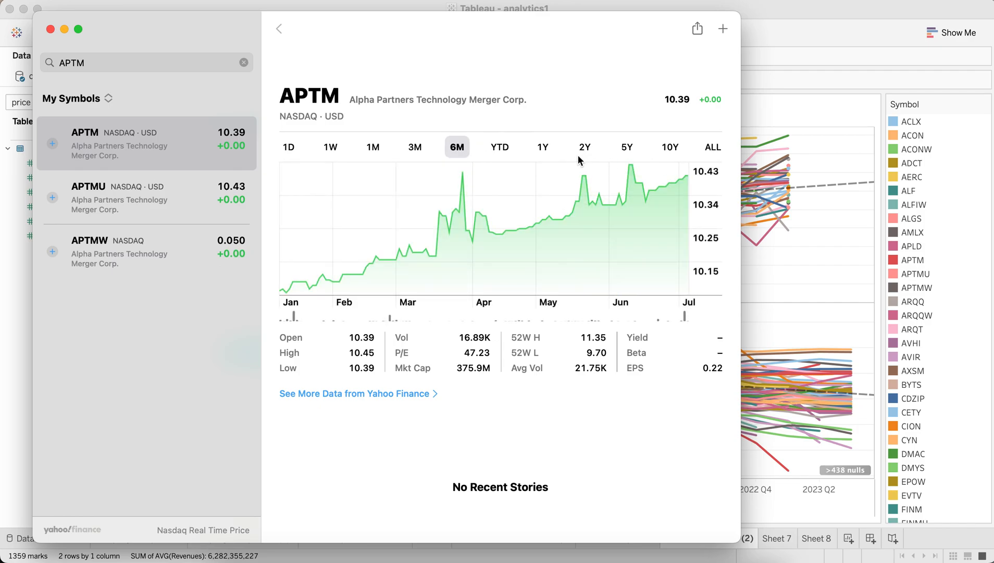
click(672, 148)
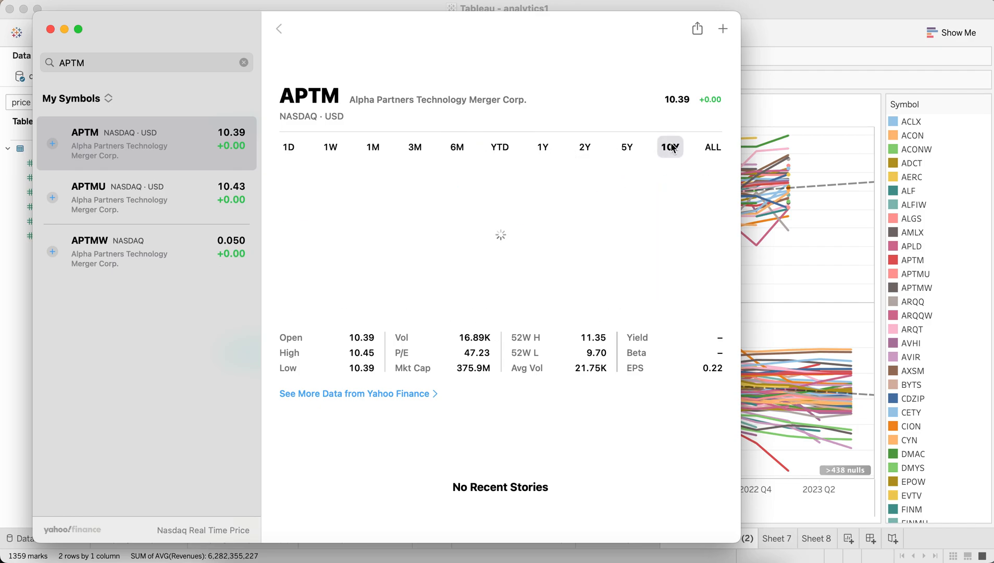
mouse_move(313, 274)
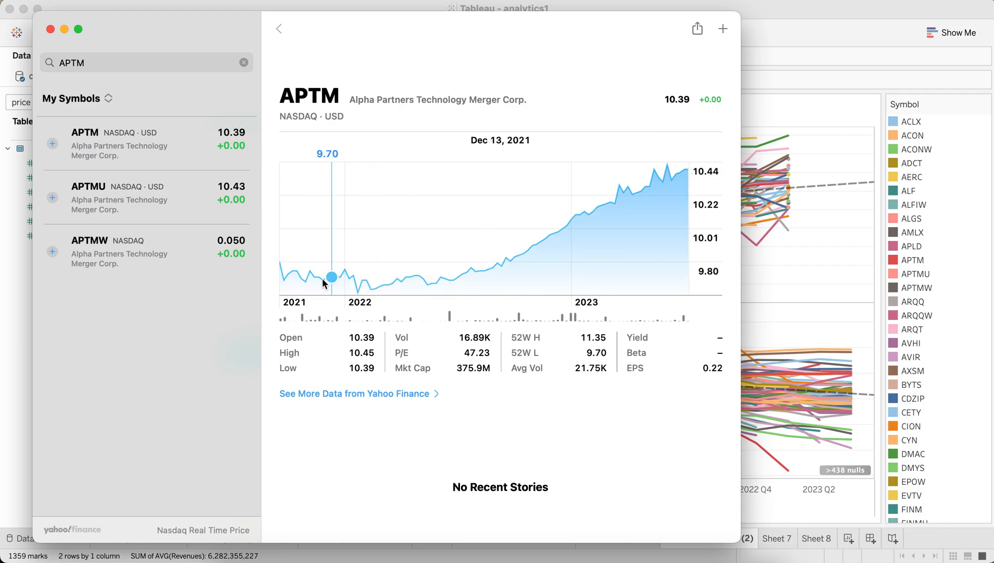
click(709, 148)
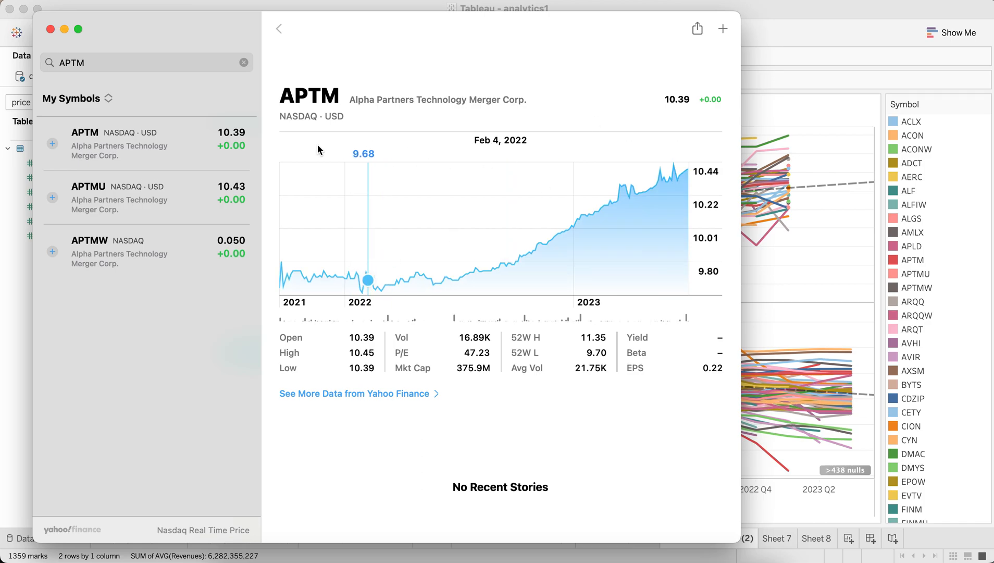
click(331, 148)
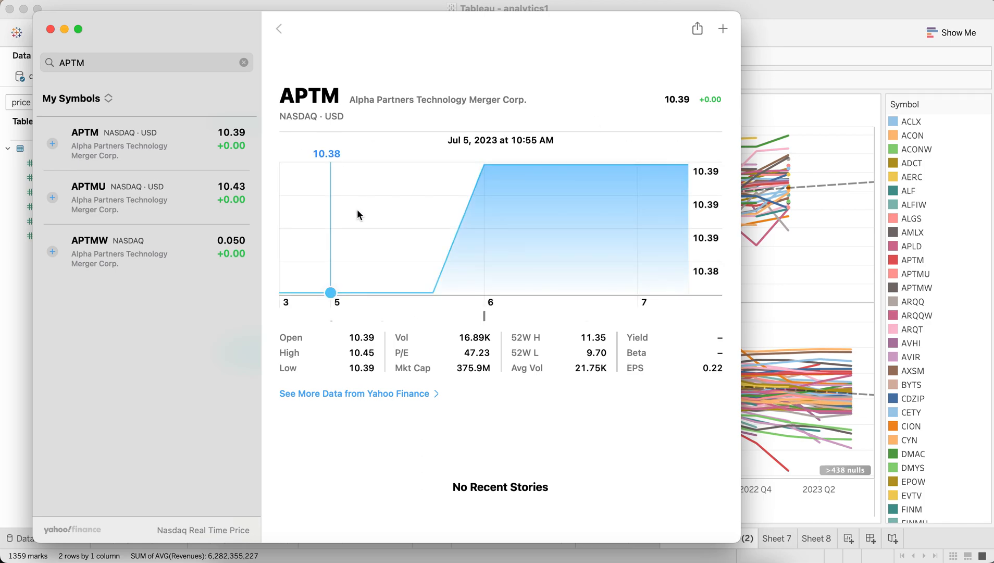
click(374, 147)
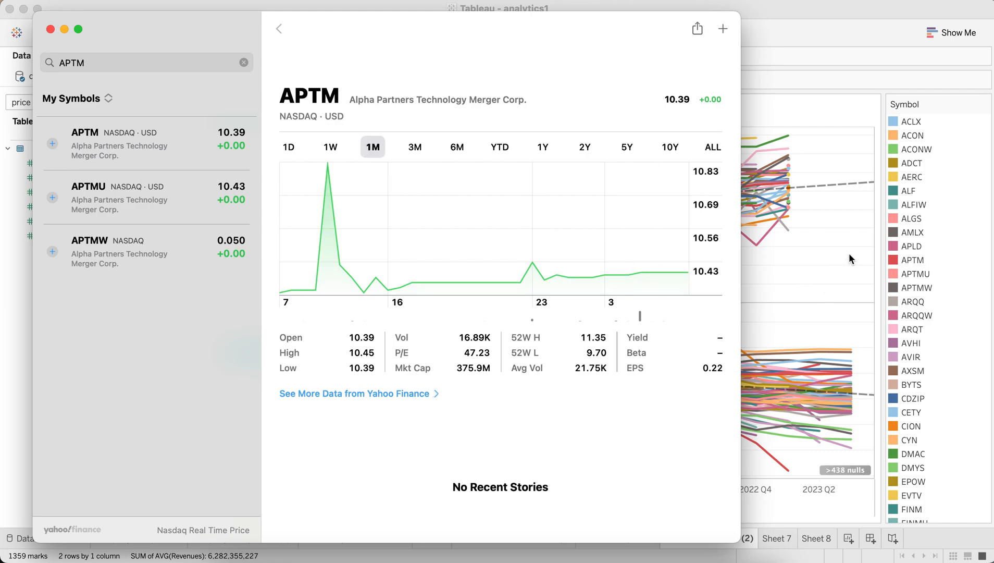
mouse_move(552, 239)
Return to Tableau and examine the revenue marks, the stock price trend and the symbol legend.
click(805, 237)
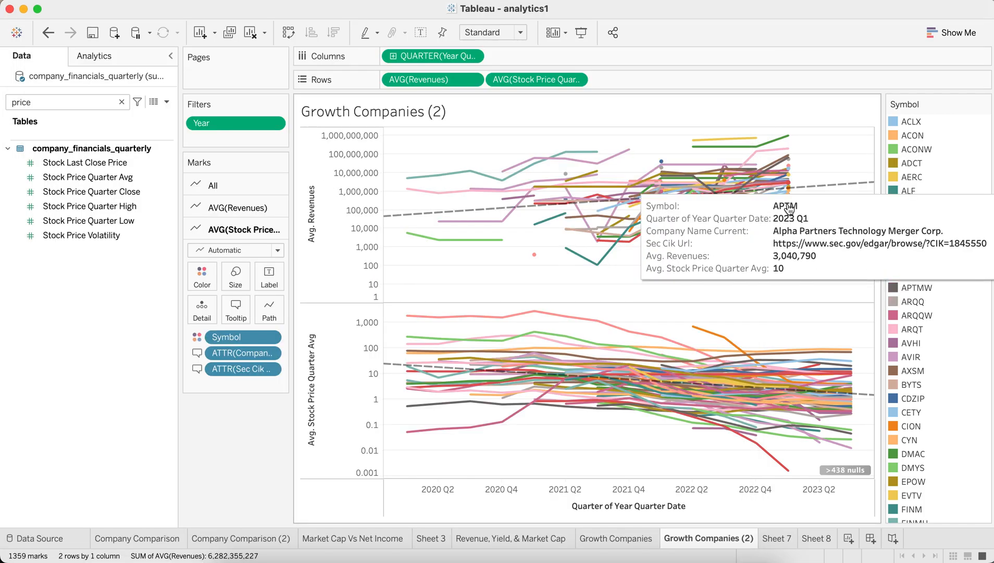
mouse_move(791, 220)
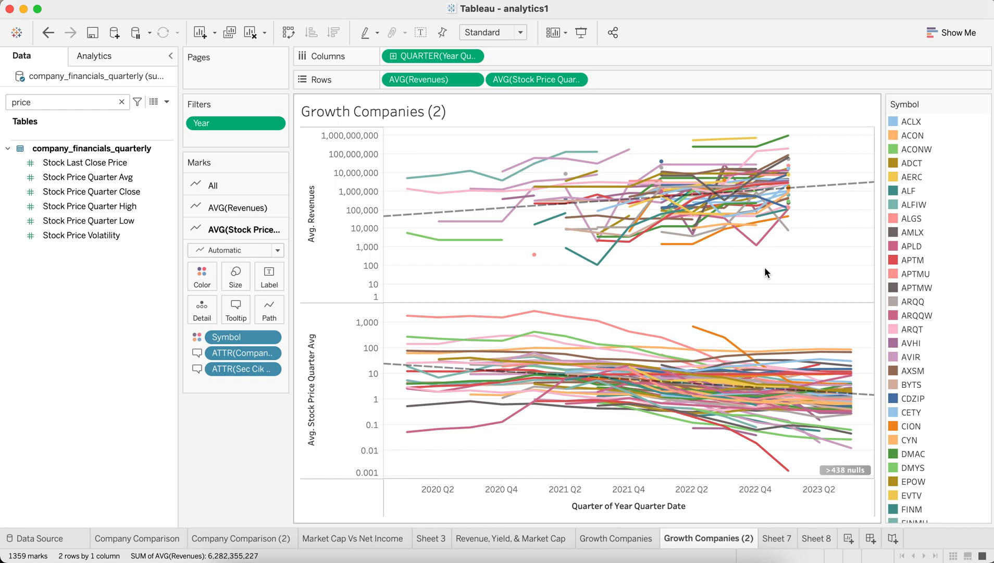
mouse_move(757, 197)
mouse_move(857, 397)
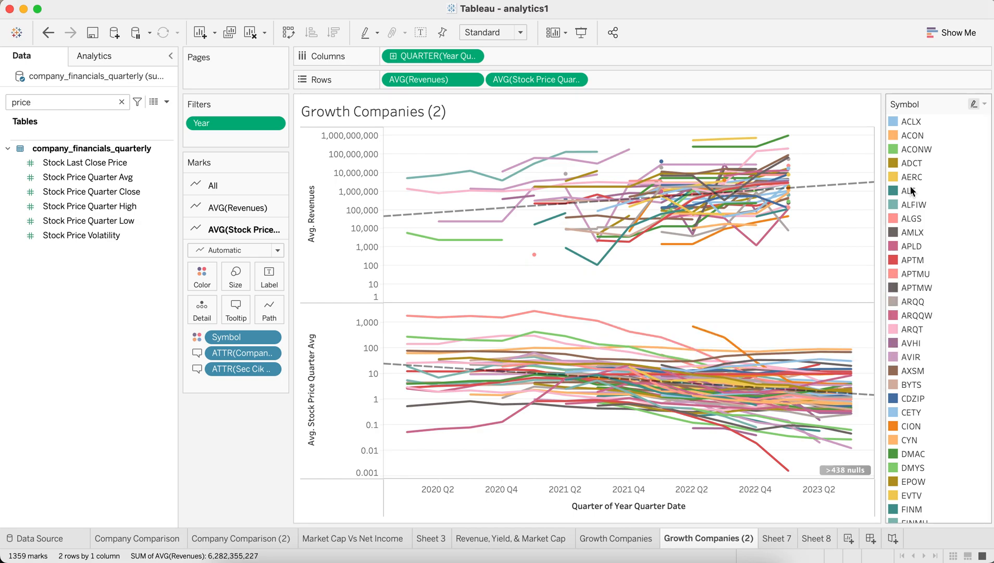
scroll(774, 283, down, 3)
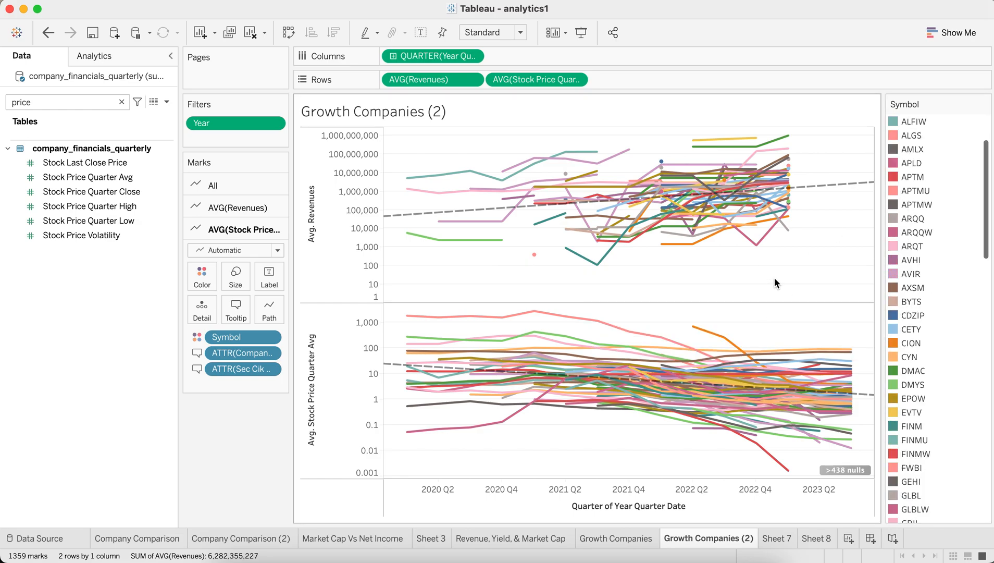